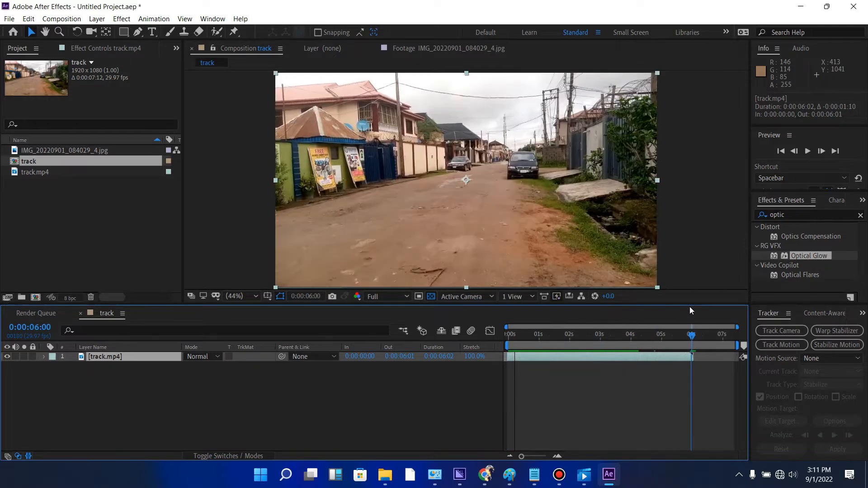
- End the work area at 0:00:06:01, where the track.mp4 clip ends, and trim the composition to the work area
{"action": "key", "text": "n"}
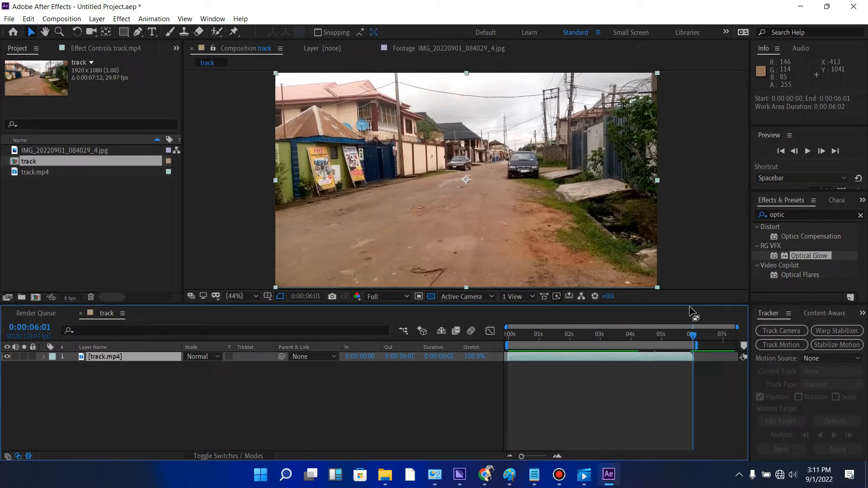
{"action": "right_click", "coordinate": [671, 344]}
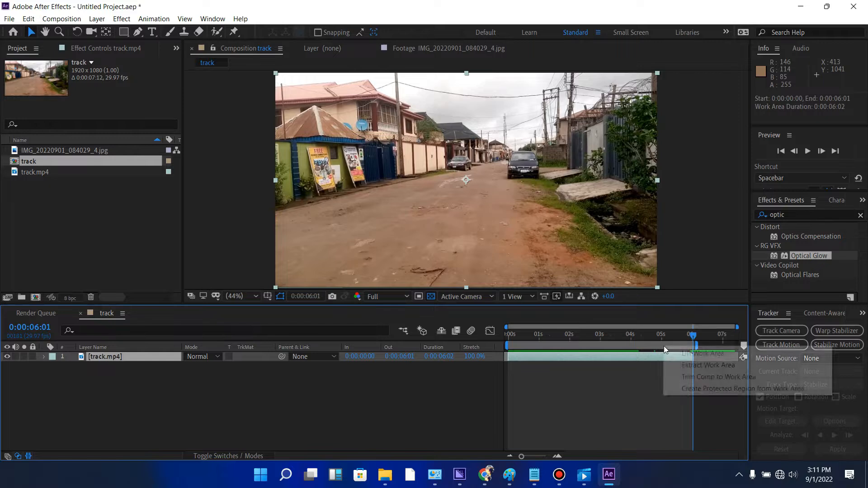
{"action": "left_click", "coordinate": [693, 379]}
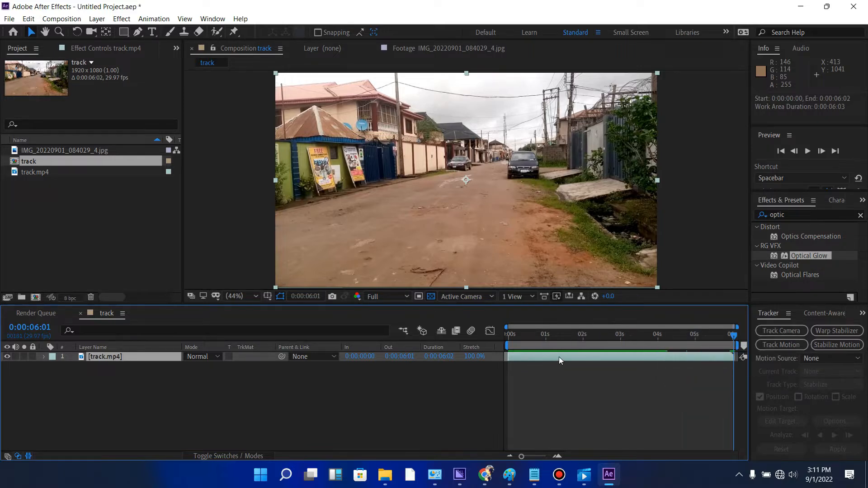
- Run 3D camera tracking on the track.mp4 layer and show its solved track points over the footage
{"action": "left_click", "coordinate": [521, 341]}
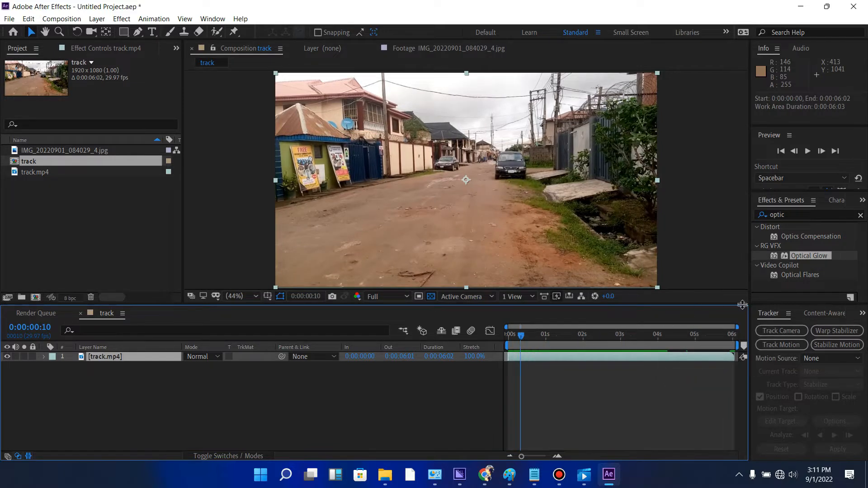
{"action": "left_click", "coordinate": [779, 332]}
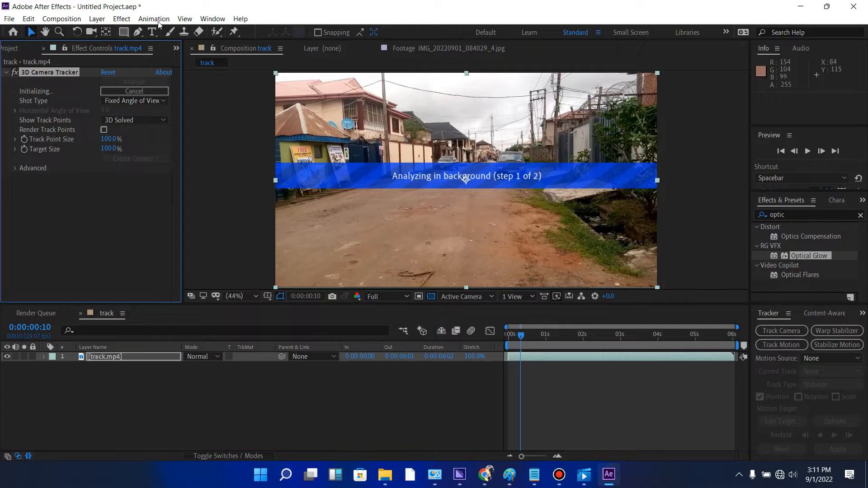
{"action": "left_click", "coordinate": [209, 17]}
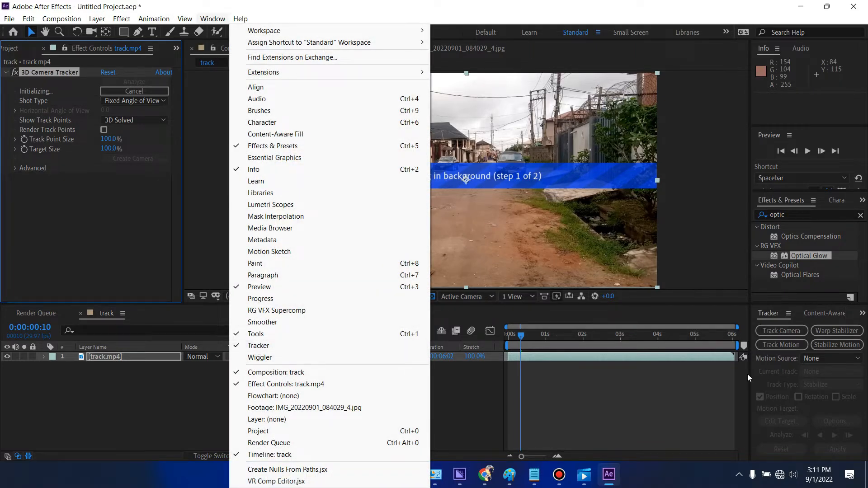
{"action": "left_click", "coordinate": [732, 422]}
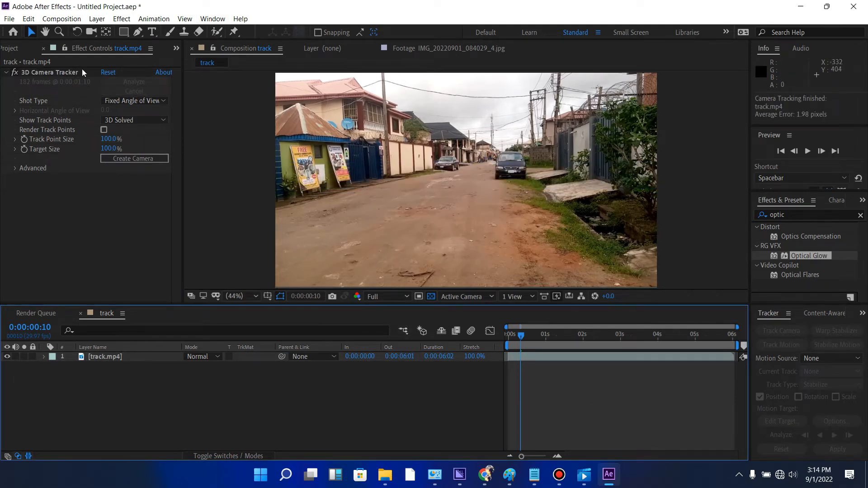
{"action": "left_click", "coordinate": [50, 72]}
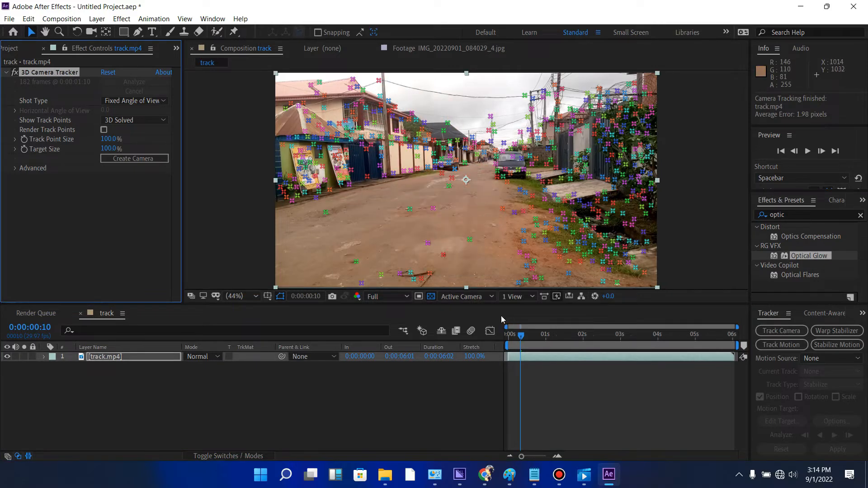
- Scrub through the first seconds of the footage to check how the track points follow the street
{"action": "key", "text": "space"}
{"action": "left_click_drag", "start_coordinate": [533, 338], "coordinate": [574, 333]}
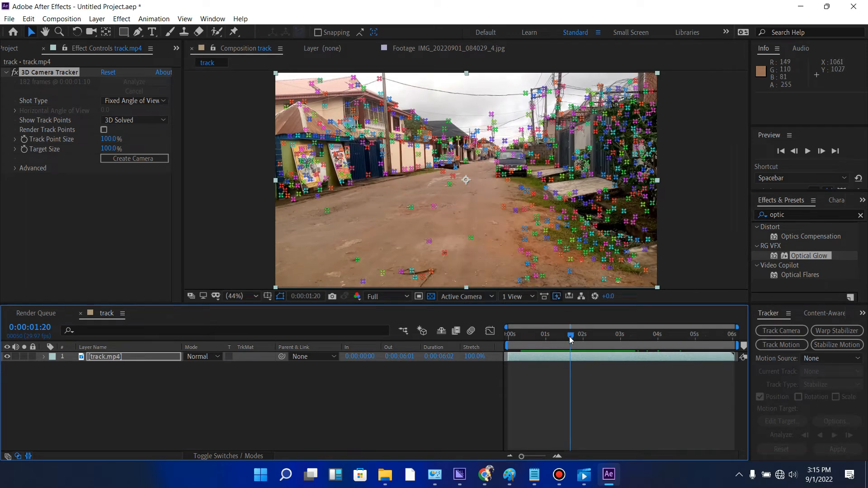
{"action": "left_click_drag", "start_coordinate": [571, 340], "coordinate": [508, 337]}
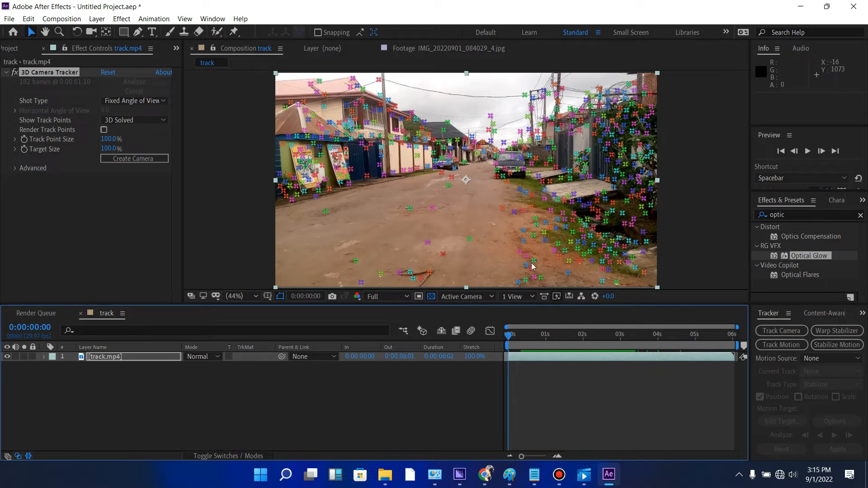
- Create a tracker camera from the 3D Camera Tracker effect on the track.mp4 layer
{"action": "left_click", "coordinate": [516, 247]}
{"action": "left_click", "coordinate": [98, 357]}
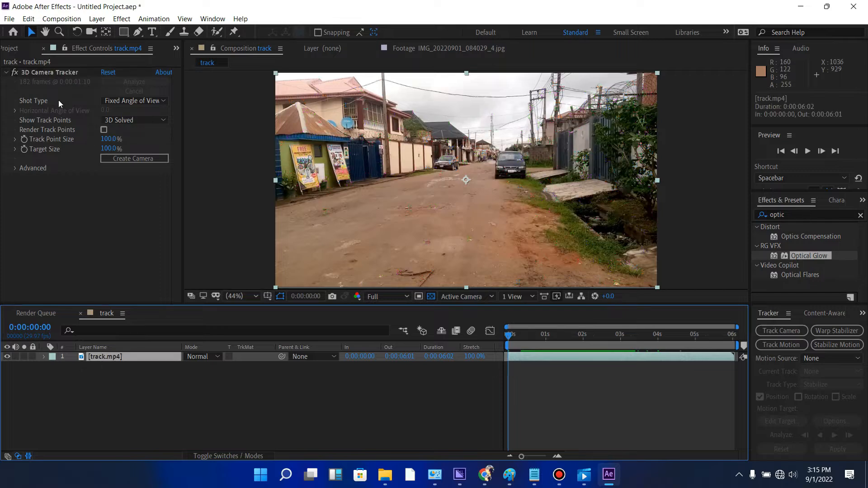
{"action": "left_click", "coordinate": [132, 159]}
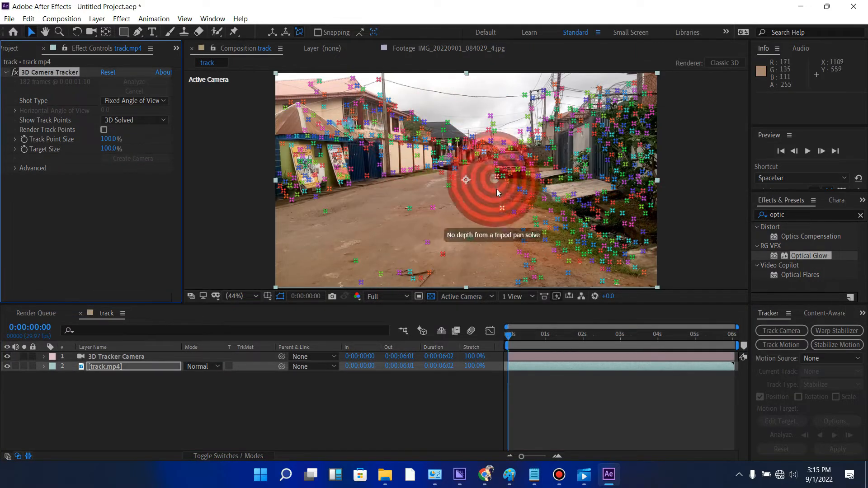
- Create a test solid from the track point on the road in front of the parked car and preview its tracking
{"action": "right_click", "coordinate": [506, 202]}
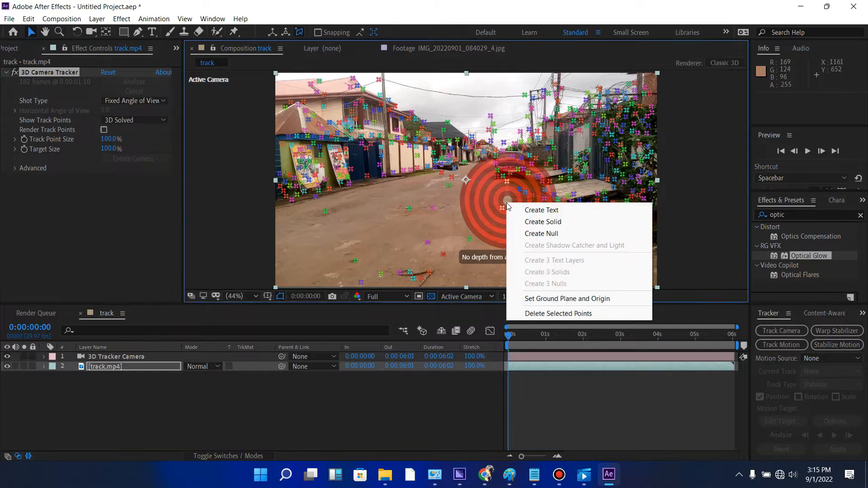
{"action": "left_click", "coordinate": [539, 224]}
{"action": "key", "text": "space"}
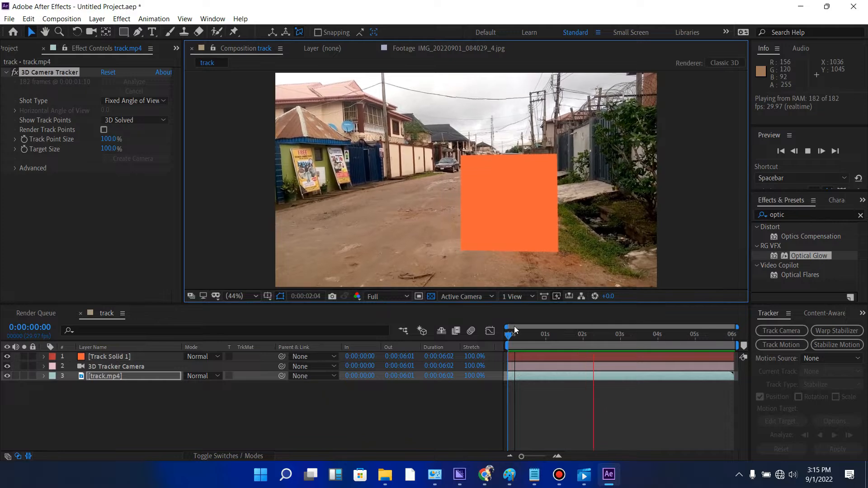
{"action": "mouse_move", "coordinate": [510, 336]}
{"action": "left_mouse_down"}
{"action": "mouse_move", "coordinate": [600, 337]}
{"action": "mouse_move", "coordinate": [507, 336]}
{"action": "left_mouse_up"}
- Add a new 1920 x 1080 px solid layer named "element" to the composition
{"action": "right_click", "coordinate": [319, 435]}
{"action": "mouse_move", "coordinate": [353, 320]}
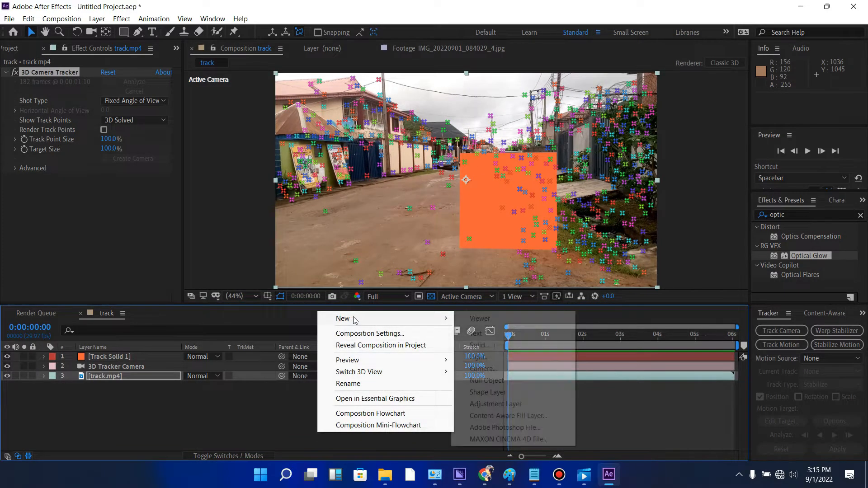
{"action": "left_click", "coordinate": [478, 346]}
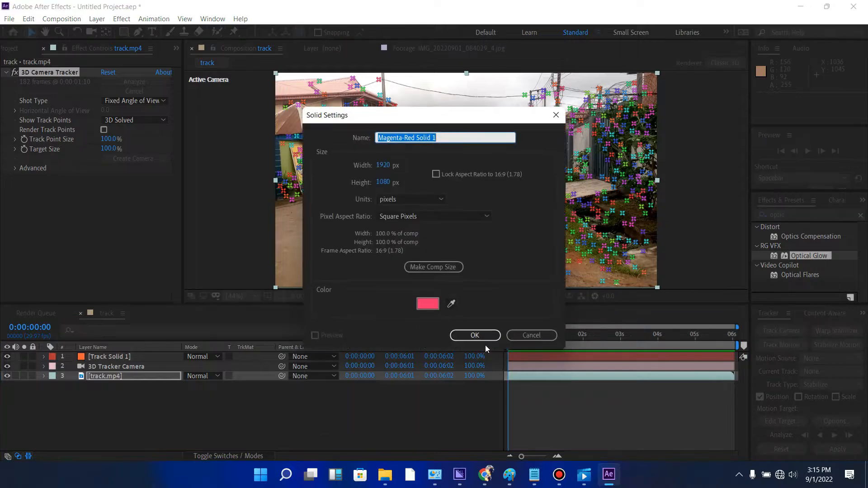
{"action": "type", "text": "lee"}
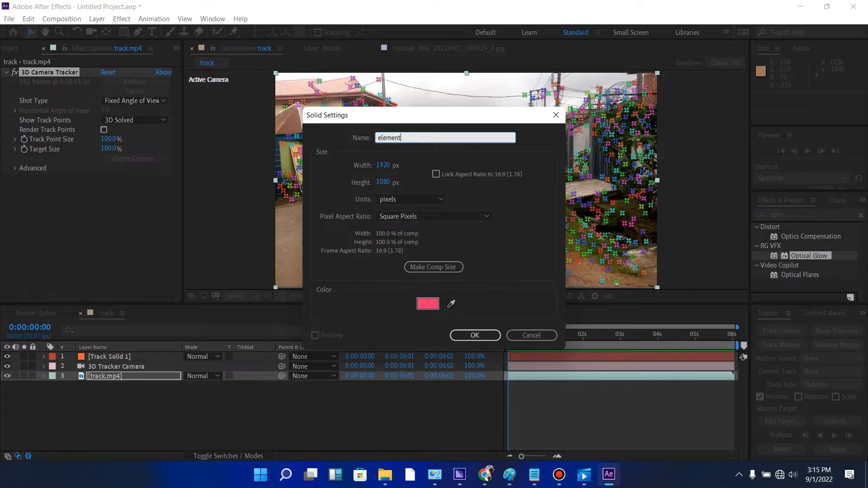
{"action": "key", "text": "Return"}
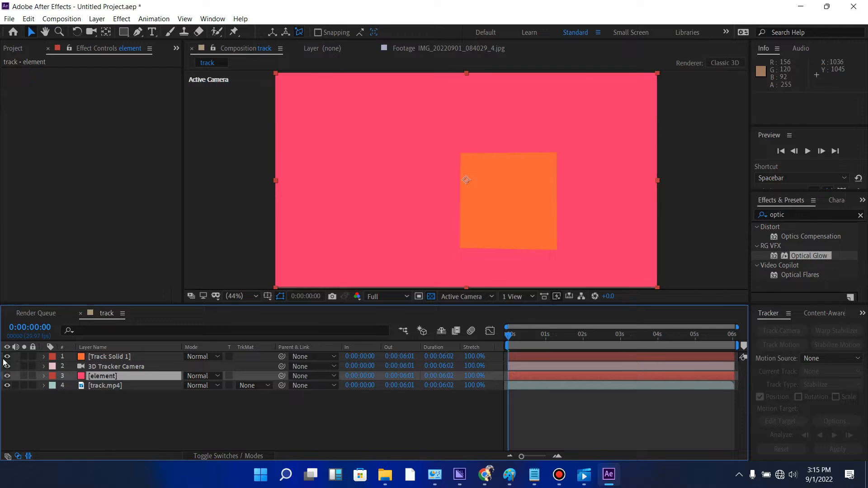
- Hide and delete the Track Solid 1 layer
{"action": "left_click", "coordinate": [7, 356]}
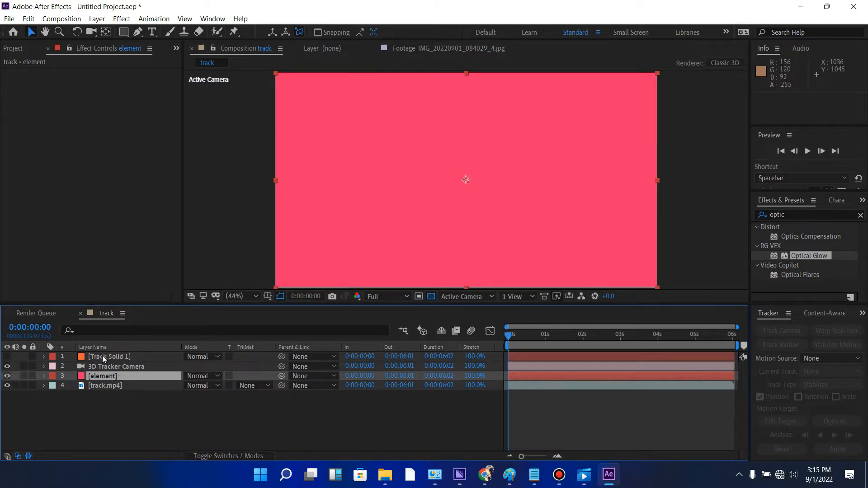
{"action": "left_click", "coordinate": [103, 357]}
{"action": "key", "text": "Delete"}
- Find the Video Copilot Element effect and apply it to the element solid layer
{"action": "left_click", "coordinate": [104, 365]}
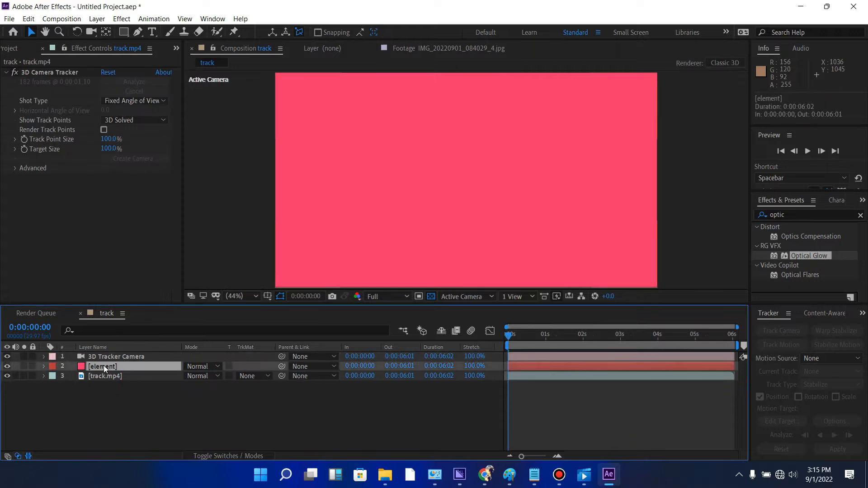
{"action": "left_click", "coordinate": [795, 215]}
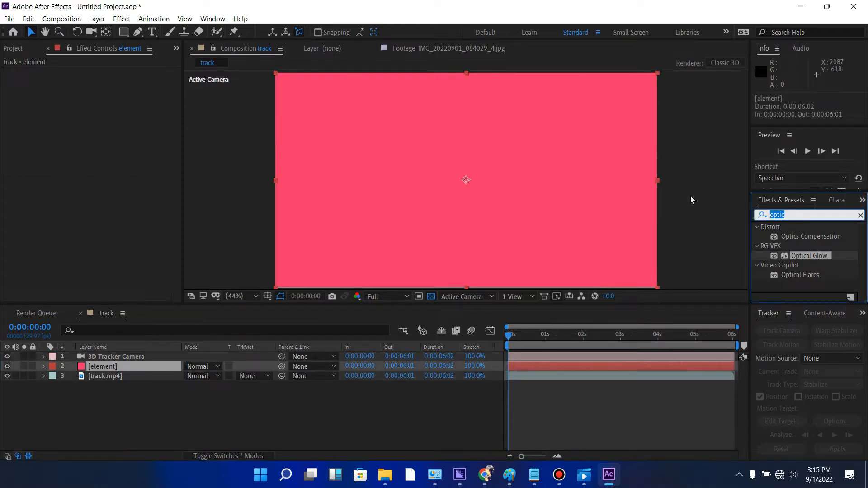
{"action": "type", "text": "elem"}
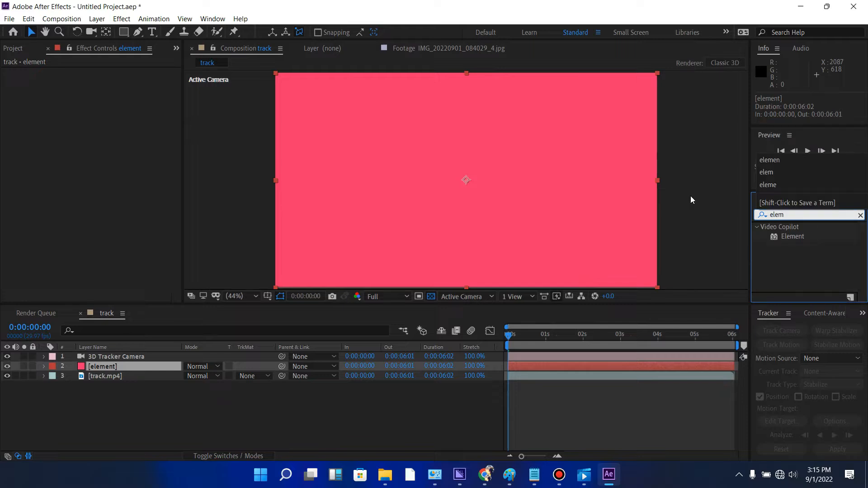
{"action": "double_click", "coordinate": [797, 236]}
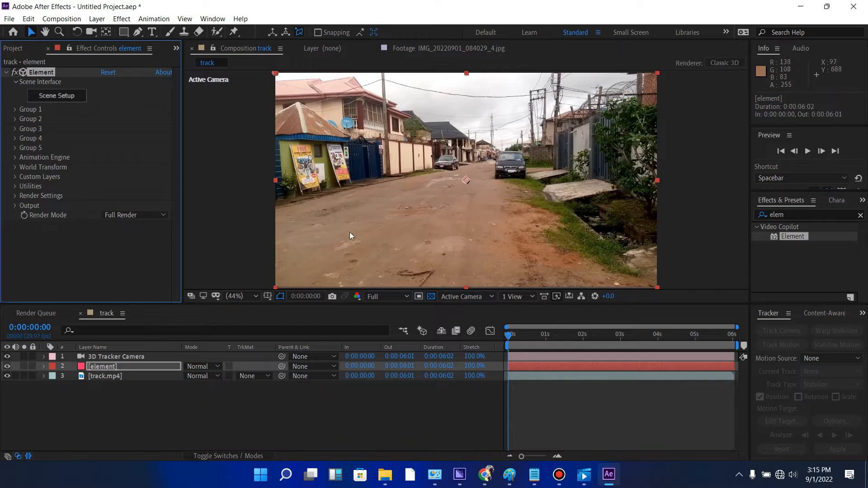
- Import Pac-Man Model (2).obj into Element's Scene Setup with the default import preferences and normalize its size
{"action": "left_click", "coordinate": [63, 97]}
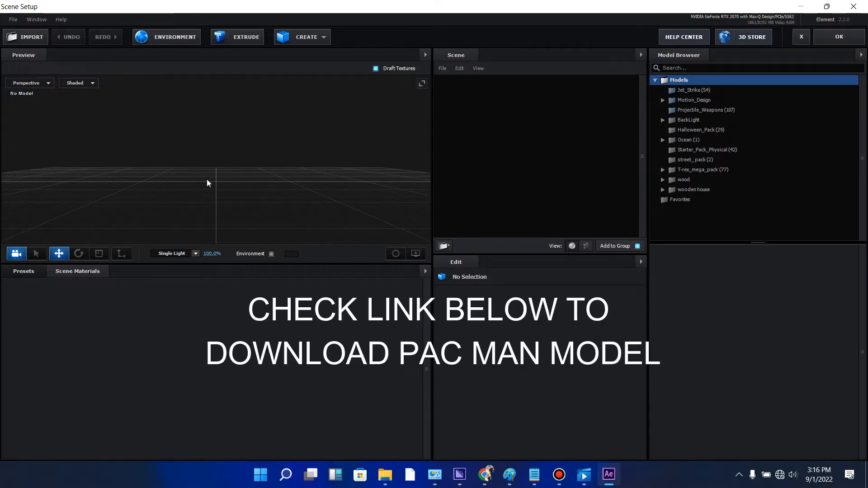
{"action": "left_click", "coordinate": [26, 38]}
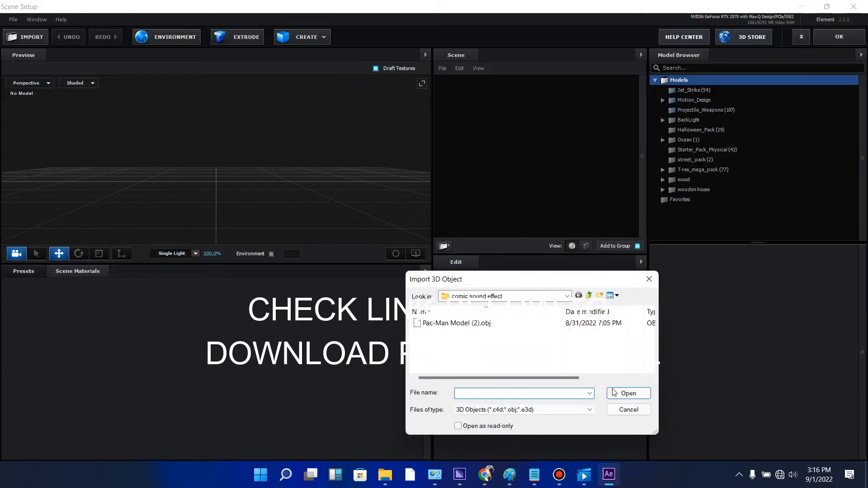
{"action": "double_click", "coordinate": [470, 323]}
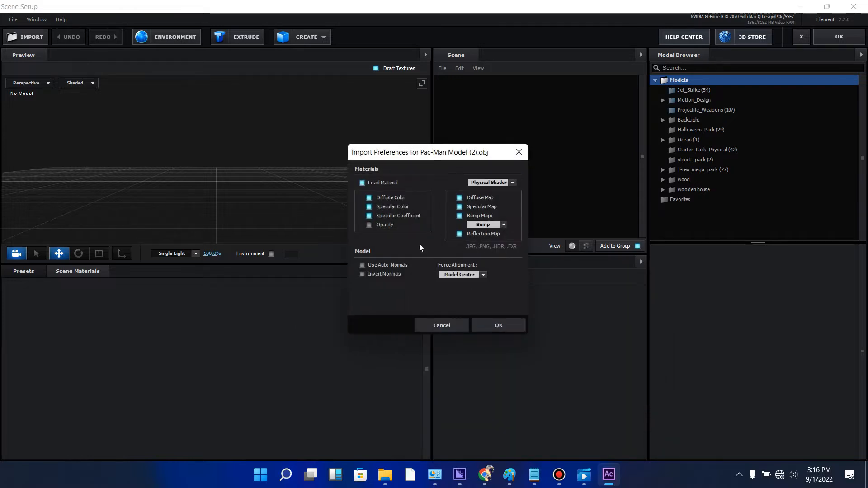
{"action": "left_click", "coordinate": [499, 326]}
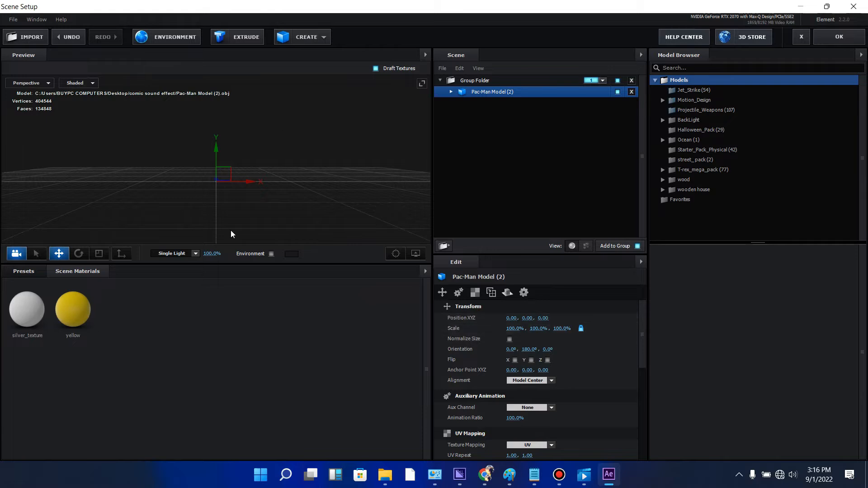
{"action": "left_click", "coordinate": [510, 340]}
{"action": "left_click_drag", "start_coordinate": [347, 188], "coordinate": [388, 181]}
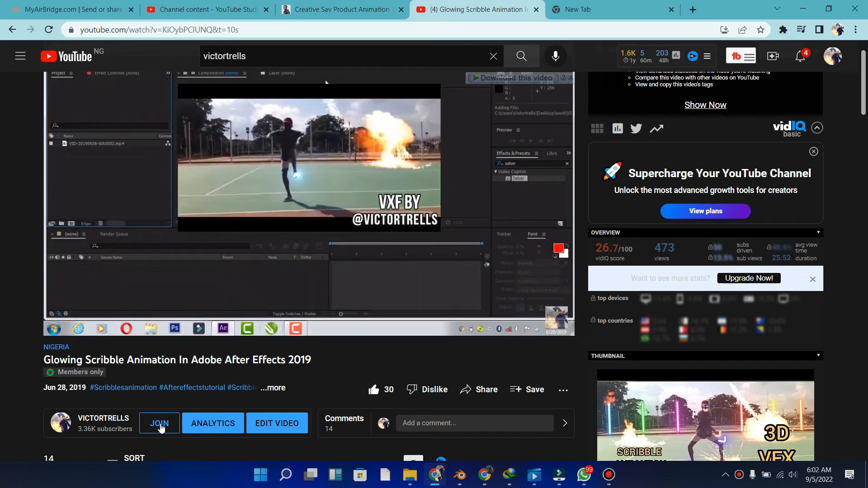
- In the YouTube browser window, view the channel's VFX MASTER CLASS membership tier and return to the channel page
{"action": "left_click", "coordinate": [159, 425]}
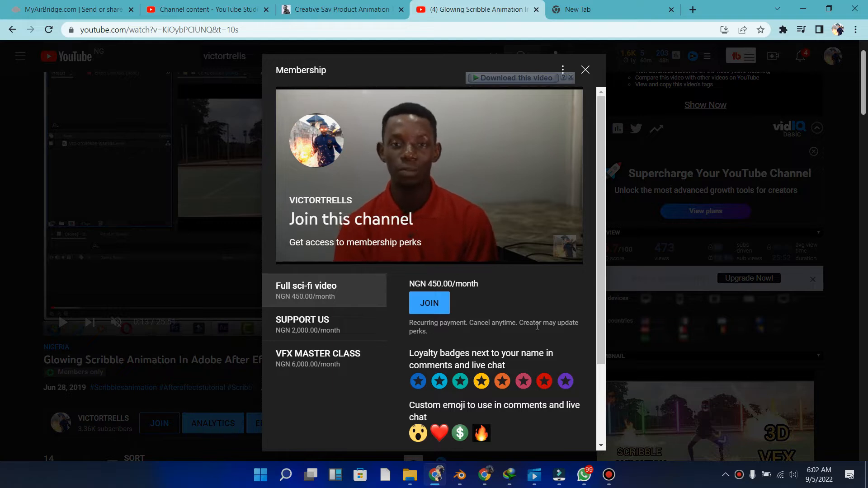
{"action": "left_click", "coordinate": [330, 355]}
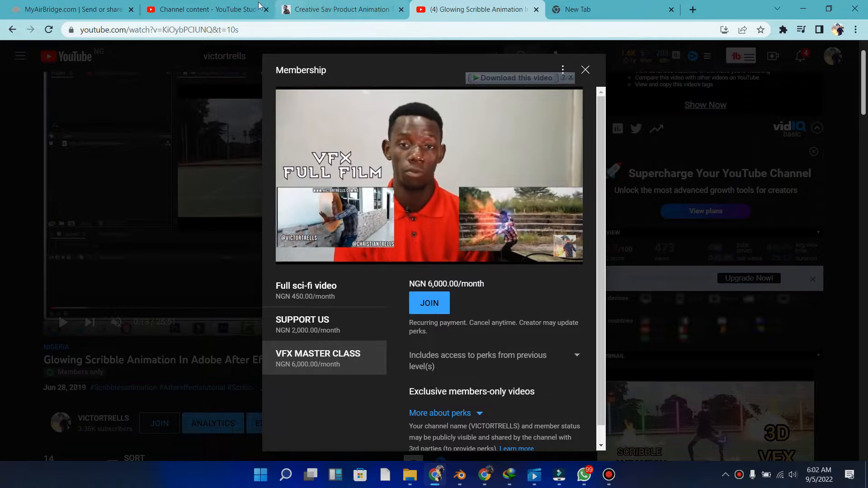
{"action": "left_click", "coordinate": [584, 71]}
{"action": "key", "text": "alt+Left"}
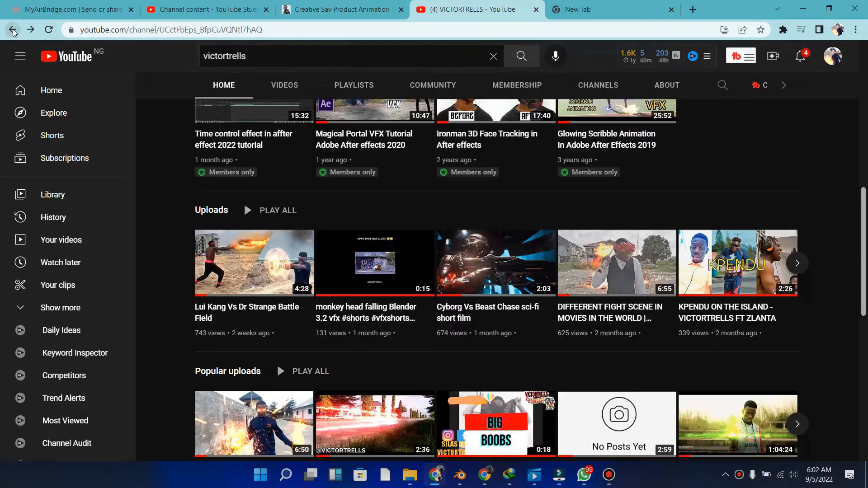
{"action": "scroll", "coordinate": [386, 196], "scroll_direction": "up", "scroll_amount": 3}
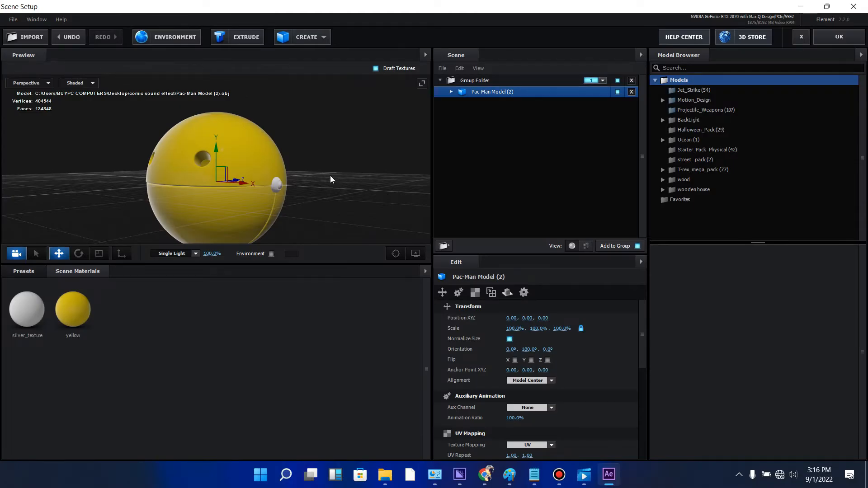
- Back in Element's Scene Setup, raise the Pac-Man model along the Y axis to a position of about 0.86
{"action": "left_click_drag", "start_coordinate": [330, 219], "coordinate": [350, 210]}
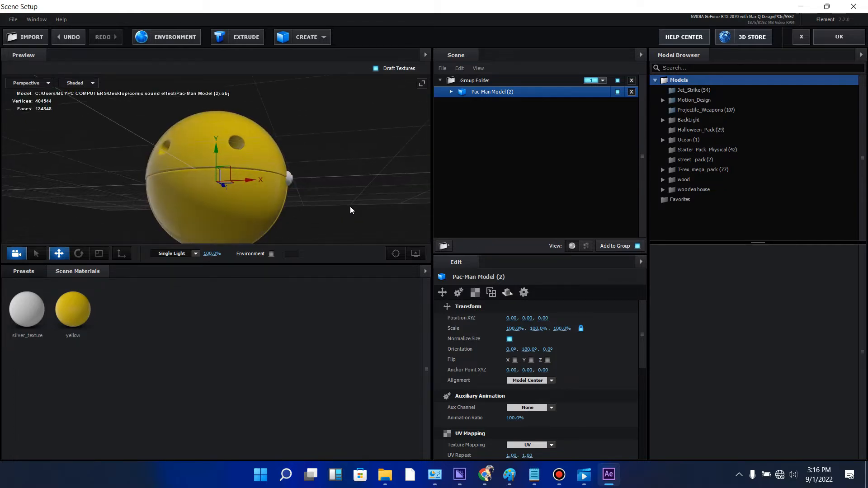
{"action": "left_click_drag", "start_coordinate": [361, 154], "coordinate": [304, 161]}
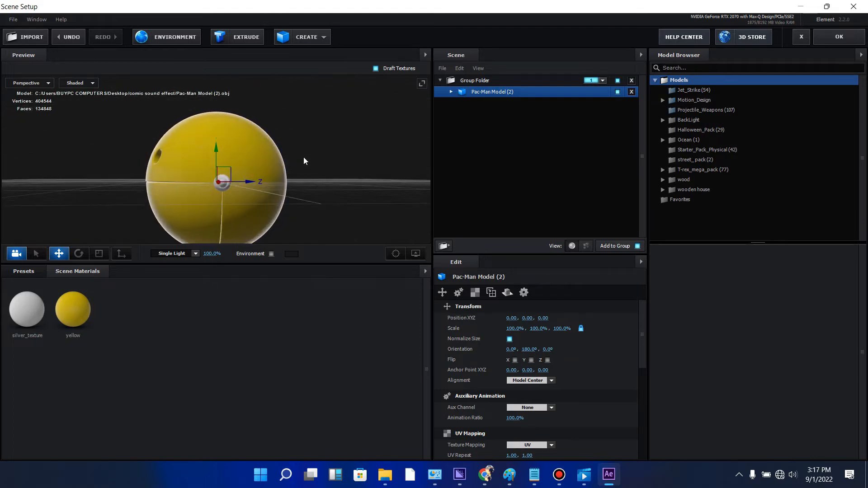
{"action": "left_click_drag", "start_coordinate": [219, 152], "coordinate": [226, 89]}
{"action": "left_click_drag", "start_coordinate": [307, 152], "coordinate": [308, 158]}
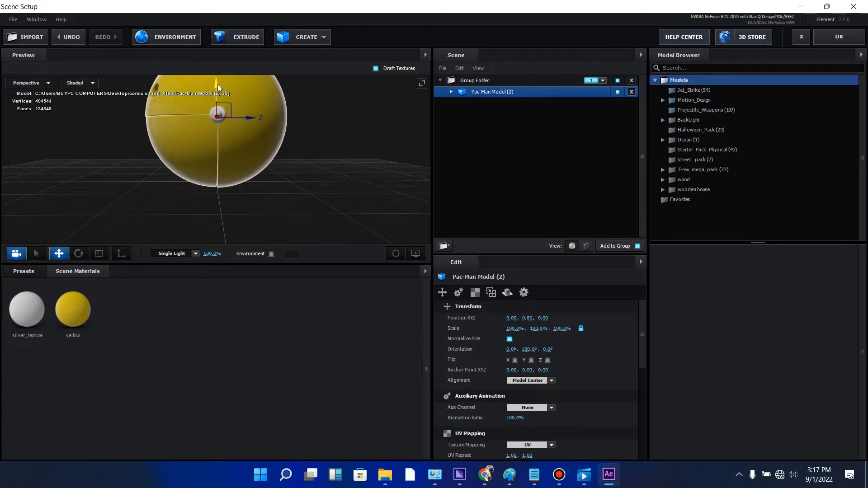
- Raise the Pac-Man model to a Y position of 0.92 and create a plane model beneath it
{"action": "left_click_drag", "start_coordinate": [218, 87], "coordinate": [219, 82]}
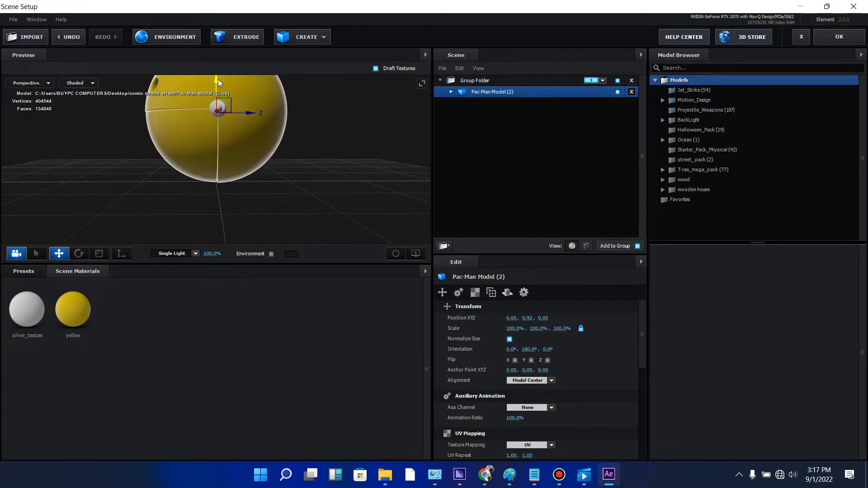
{"action": "left_click_drag", "start_coordinate": [285, 150], "coordinate": [306, 155]}
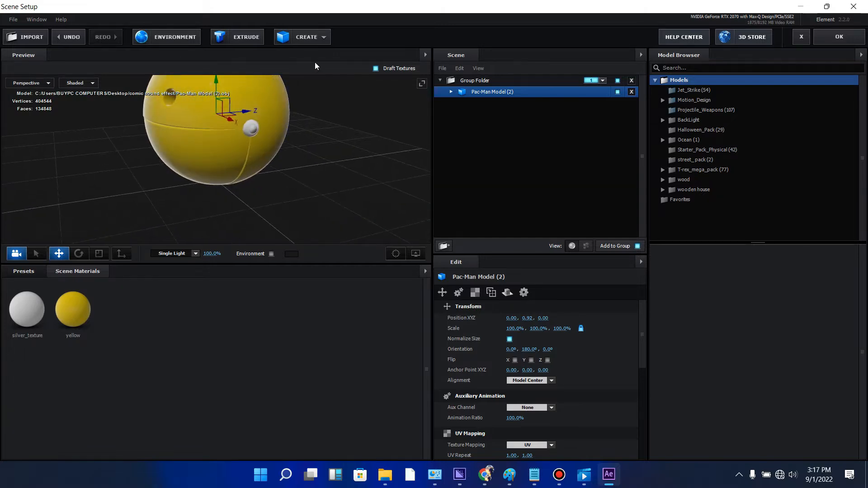
{"action": "left_click", "coordinate": [307, 38]}
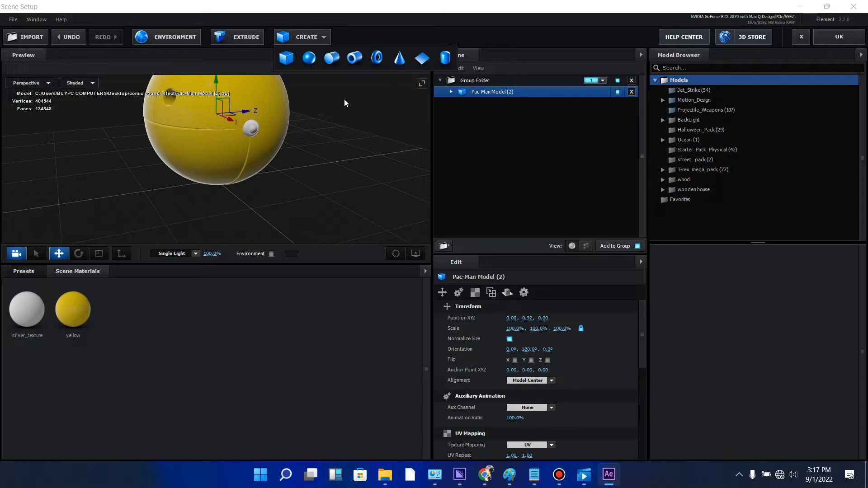
{"action": "left_click", "coordinate": [419, 58]}
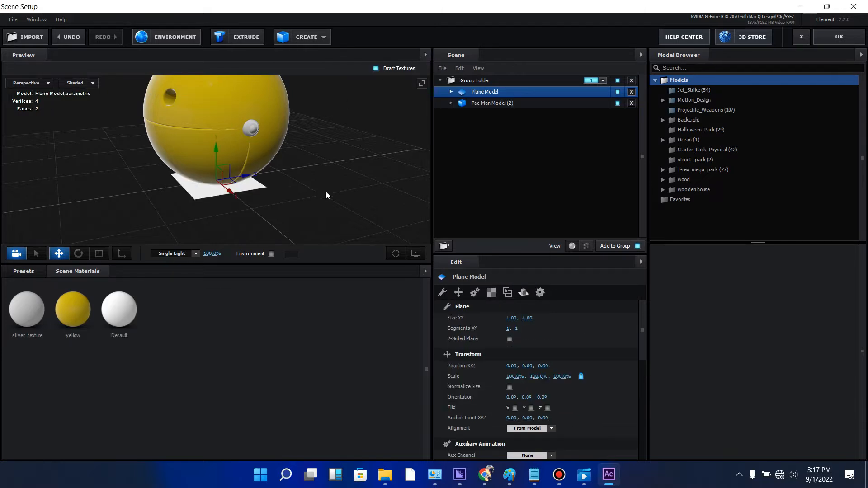
- Enlarge the plane into a wide ground surface, scaling it to about 1063% on X and 3655% on Z
{"action": "left_click_drag", "start_coordinate": [327, 195], "coordinate": [303, 223]}
{"action": "left_click", "coordinate": [99, 253]}
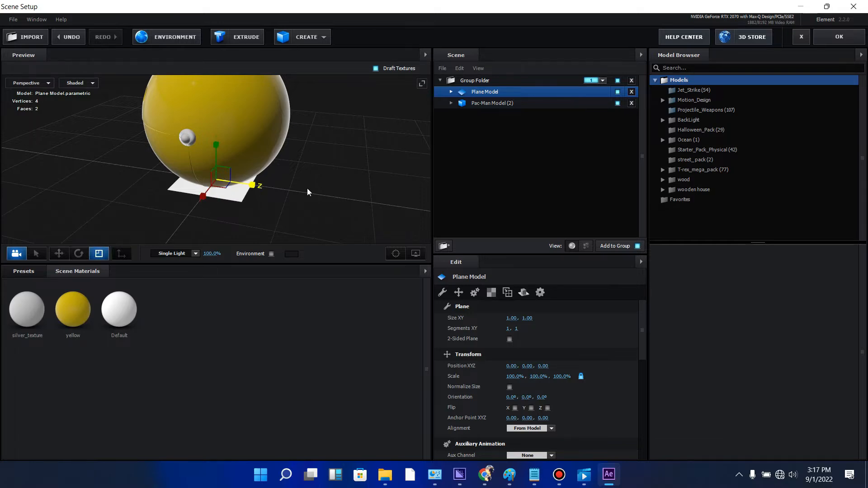
{"action": "left_click_drag", "start_coordinate": [308, 192], "coordinate": [706, 273]}
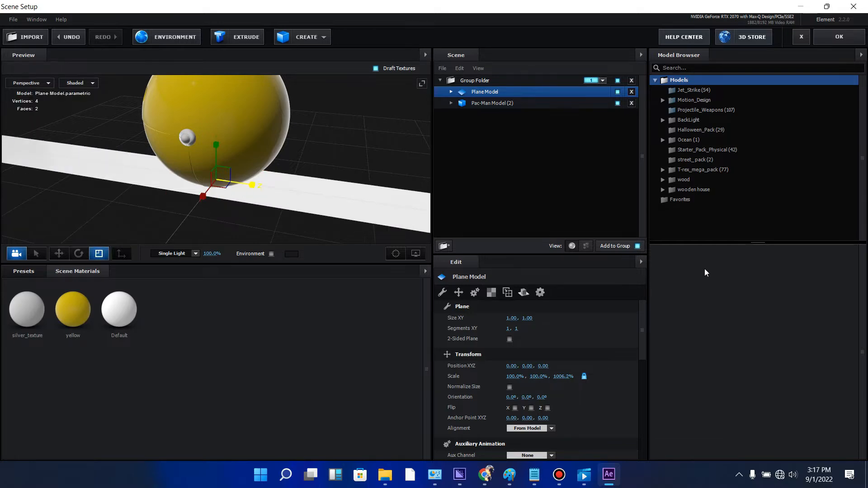
{"action": "left_click", "coordinate": [396, 253]}
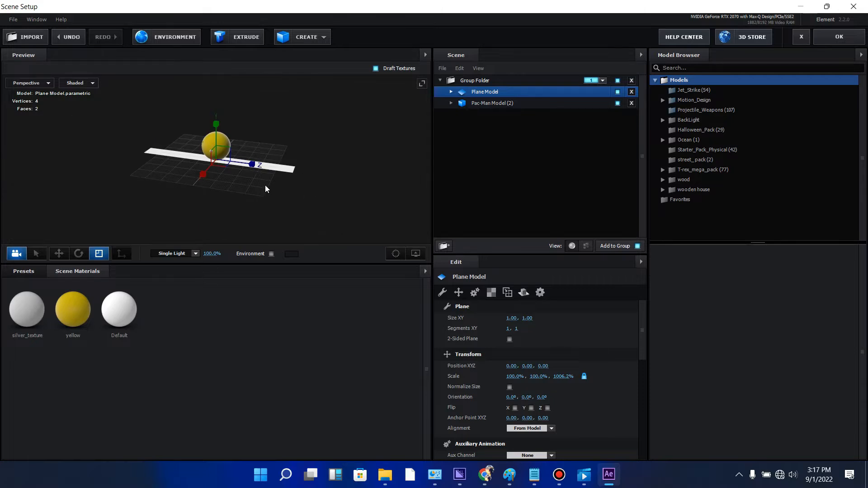
{"action": "left_click_drag", "start_coordinate": [253, 168], "coordinate": [494, 217]}
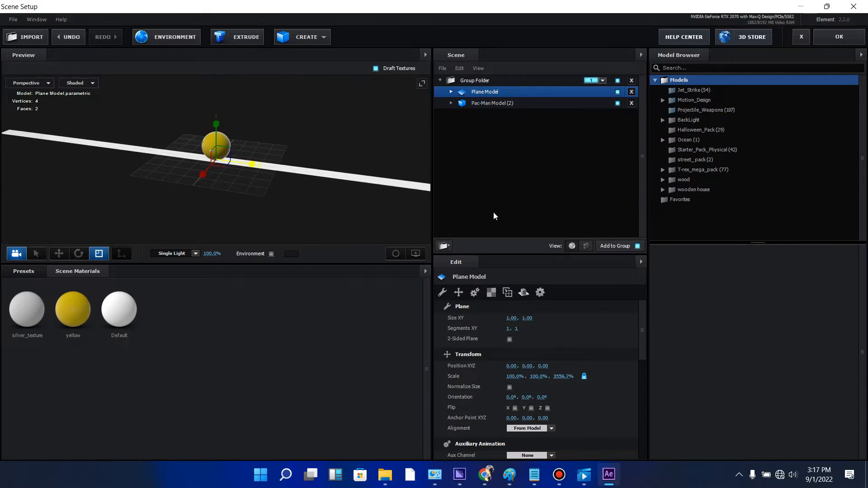
{"action": "left_click_drag", "start_coordinate": [203, 181], "coordinate": [267, 175]}
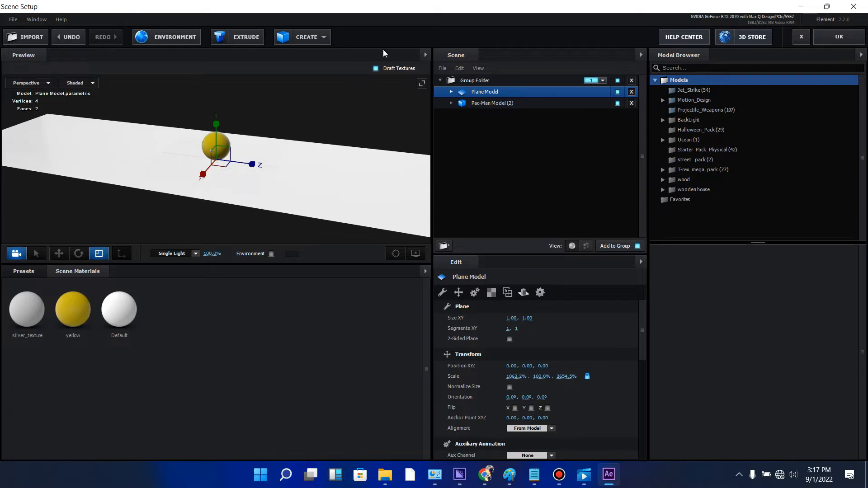
{"action": "left_click_drag", "start_coordinate": [317, 89], "coordinate": [395, 81]}
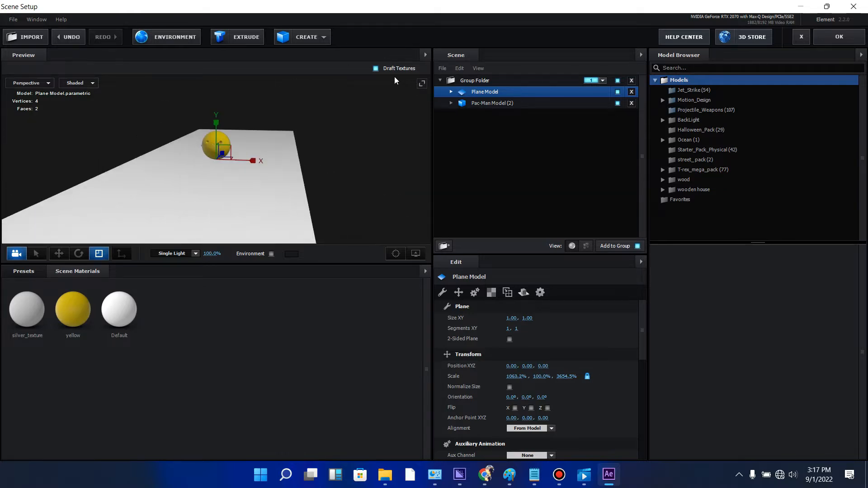
- List the Pac-Man model's individual parts and hide its upper yellow half, Pac-Man Model (2)_22
{"action": "left_click", "coordinate": [452, 103]}
{"action": "left_click", "coordinate": [472, 104]}
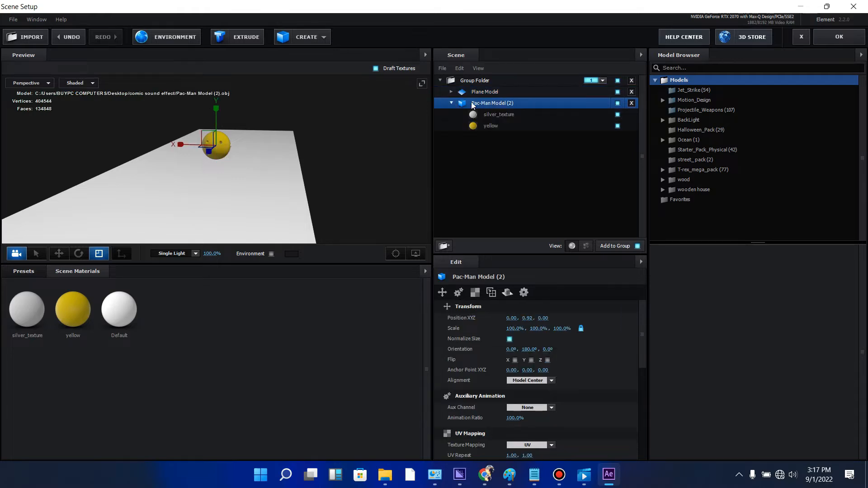
{"action": "left_click", "coordinate": [498, 117]}
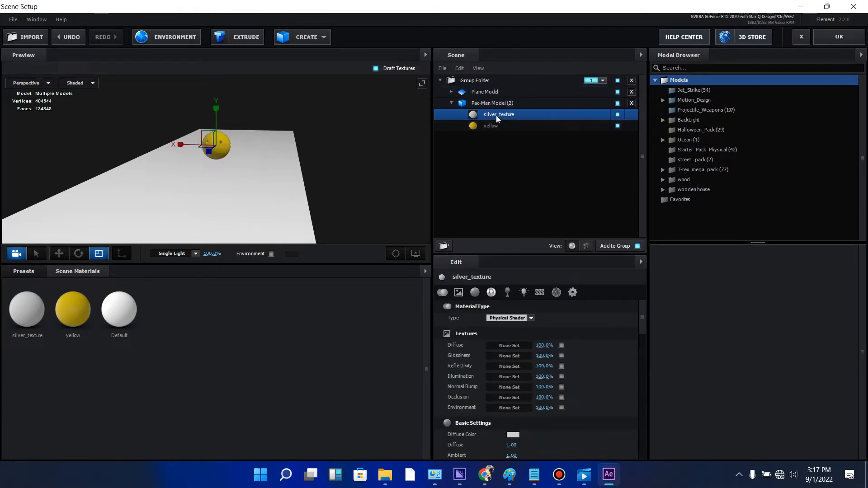
{"action": "left_click", "coordinate": [396, 254]}
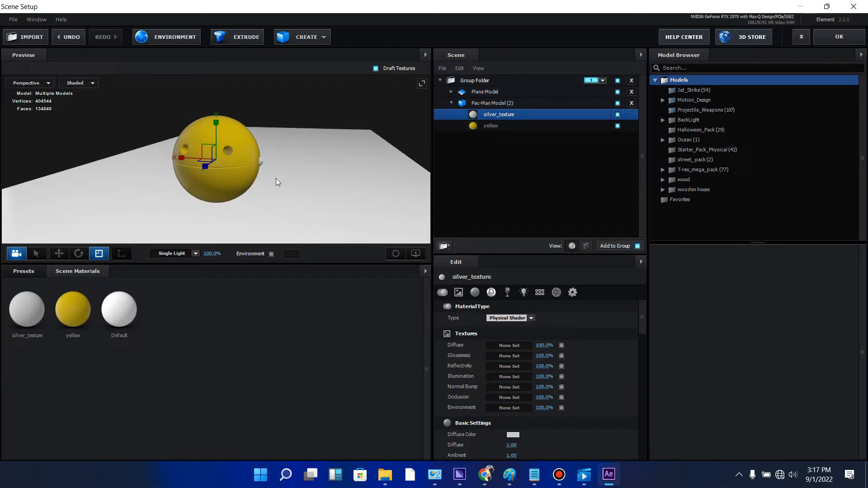
{"action": "left_click_drag", "start_coordinate": [278, 182], "coordinate": [254, 178]}
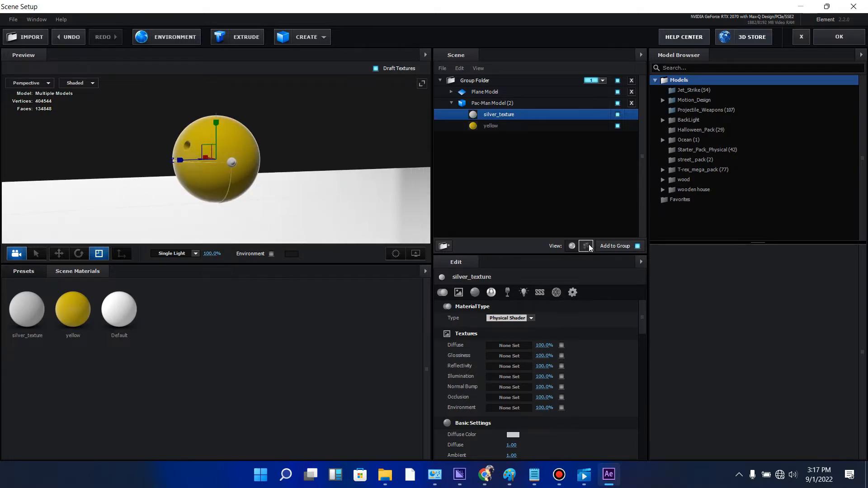
{"action": "left_click", "coordinate": [506, 105]}
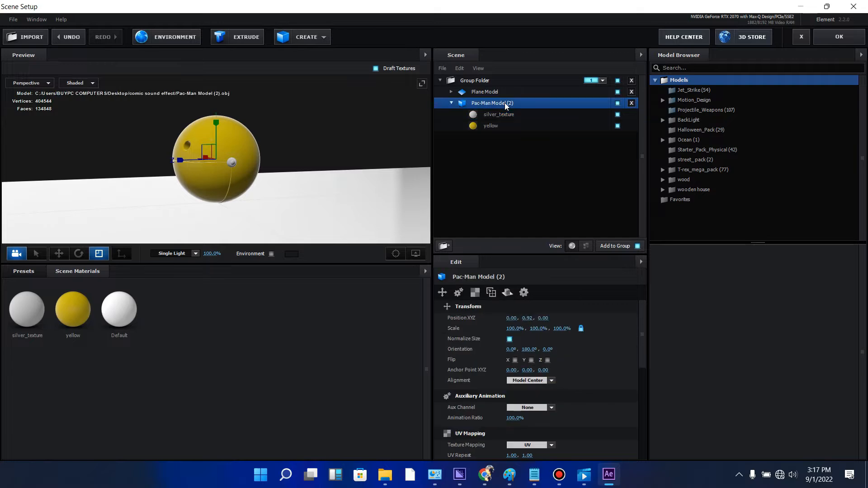
{"action": "left_click", "coordinate": [584, 247]}
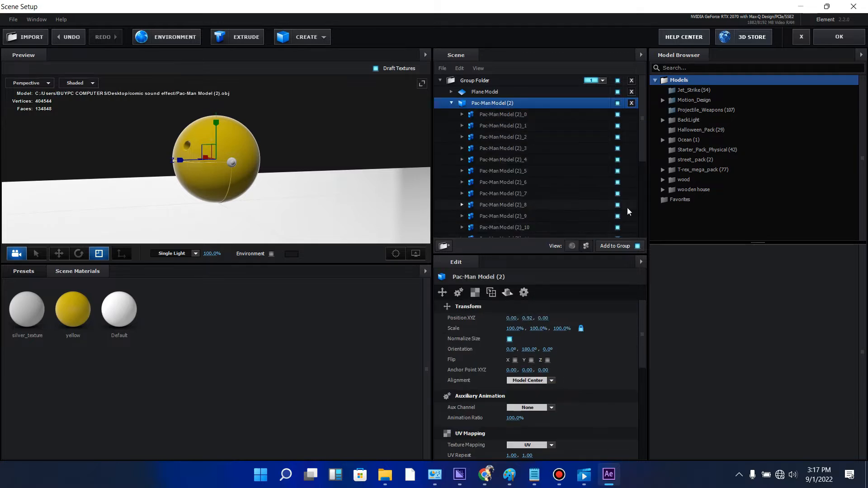
{"action": "scroll", "coordinate": [628, 211], "scroll_direction": "down", "scroll_amount": 4}
{"action": "left_click", "coordinate": [618, 222]}
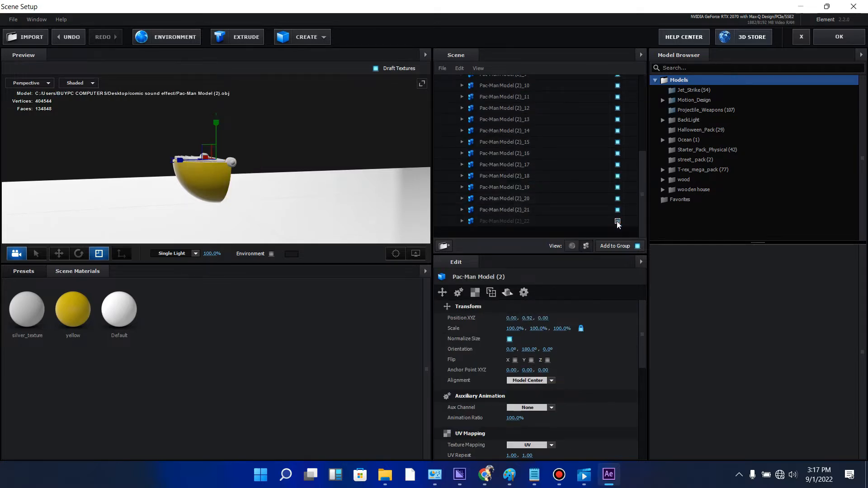
- Hide the Plane Model in the scene
{"action": "mouse_move", "coordinate": [330, 178]}
{"action": "left_mouse_down"}
{"action": "mouse_move", "coordinate": [334, 200]}
{"action": "mouse_move", "coordinate": [321, 189]}
{"action": "left_mouse_up"}
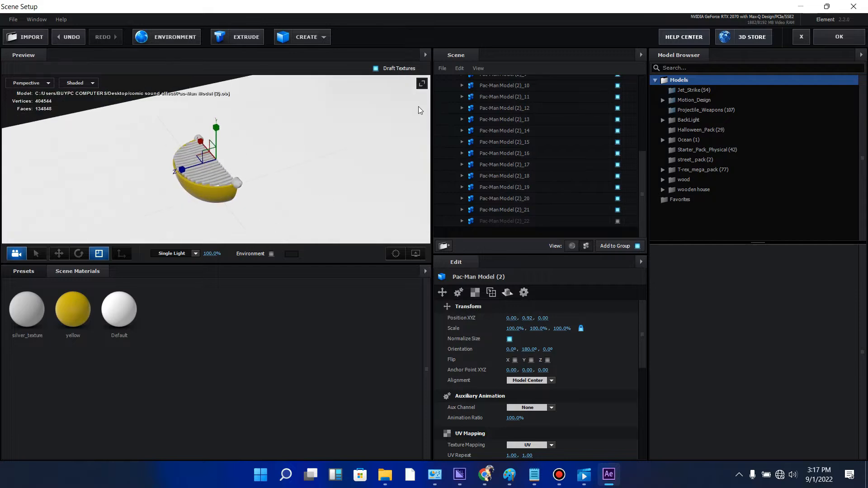
{"action": "scroll", "coordinate": [602, 175], "scroll_direction": "up", "scroll_amount": 1}
{"action": "scroll", "coordinate": [602, 176], "scroll_direction": "up", "scroll_amount": 4}
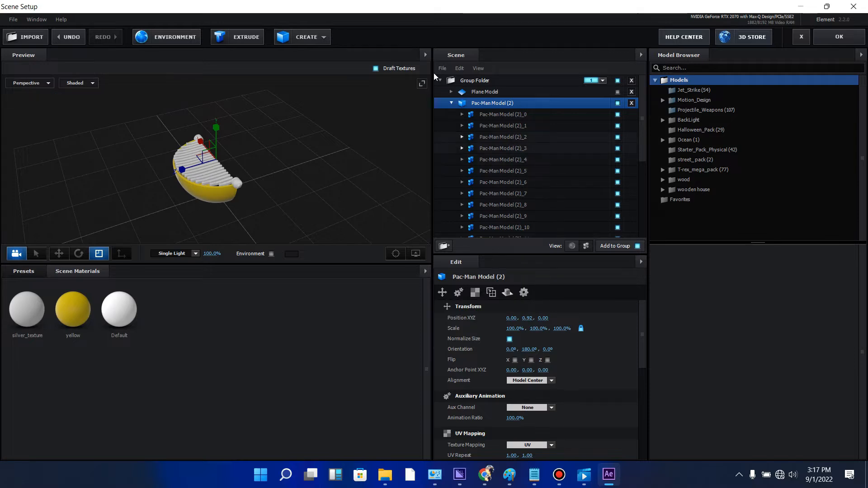
- Hide the lower yellow half of the Pac-Man, Pac-Man Model (2)_21, leaving only the inner parts shown
{"action": "left_click_drag", "start_coordinate": [644, 150], "coordinate": [644, 240]}
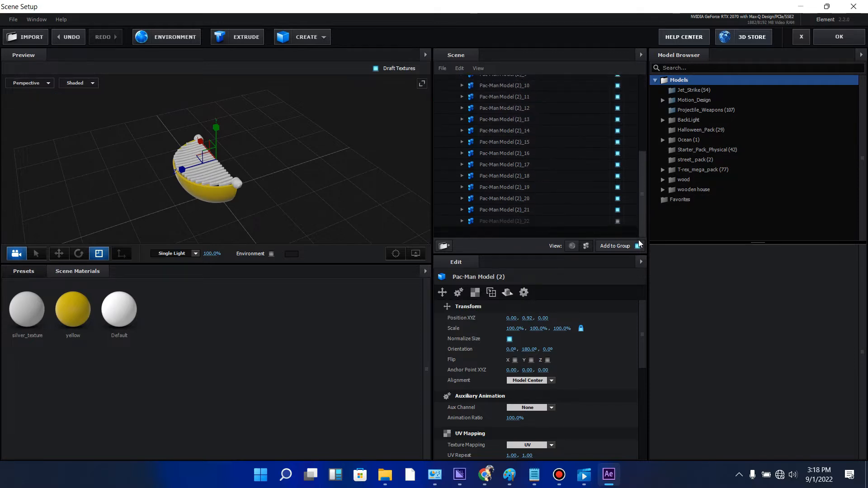
{"action": "left_click_drag", "start_coordinate": [211, 212], "coordinate": [214, 178]}
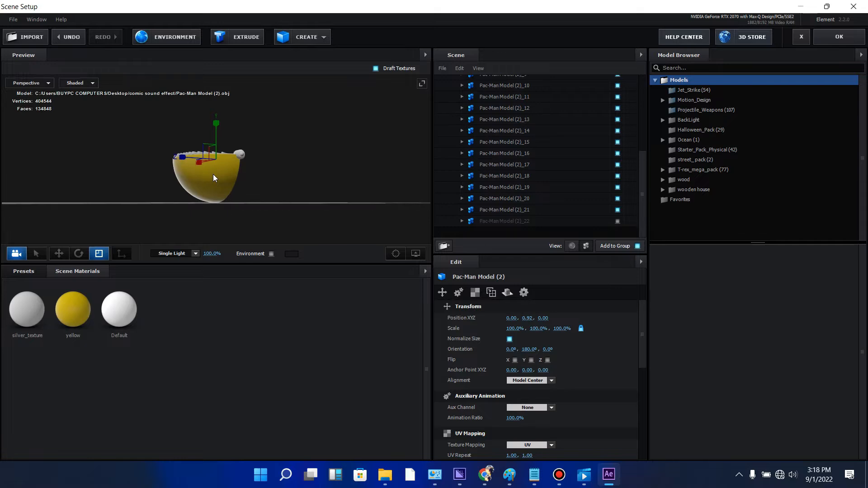
{"action": "left_click", "coordinate": [618, 211]}
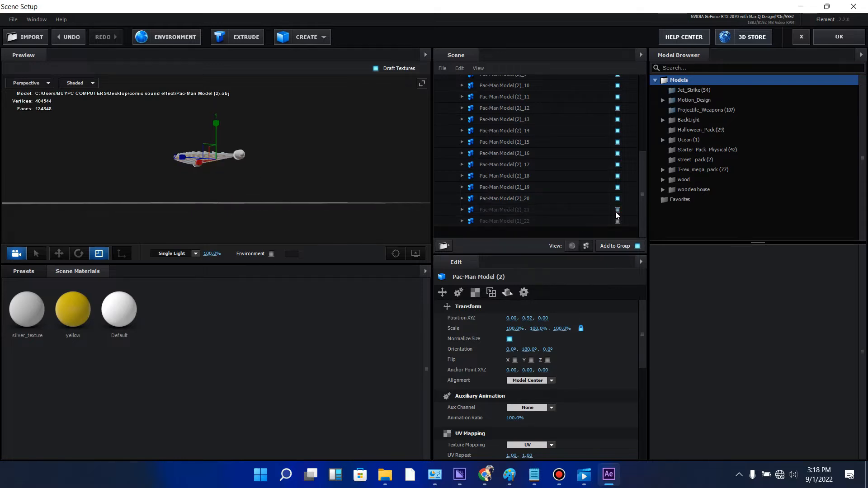
{"action": "left_click_drag", "start_coordinate": [357, 187], "coordinate": [372, 138]}
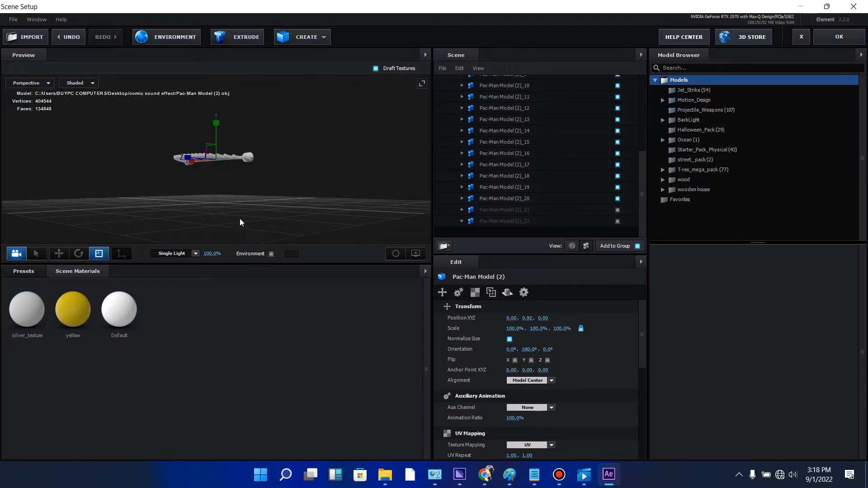
- Replace the Pac-Man model's silver_texture material with the Chrome preset from the Physical materials
{"action": "left_click", "coordinate": [18, 272]}
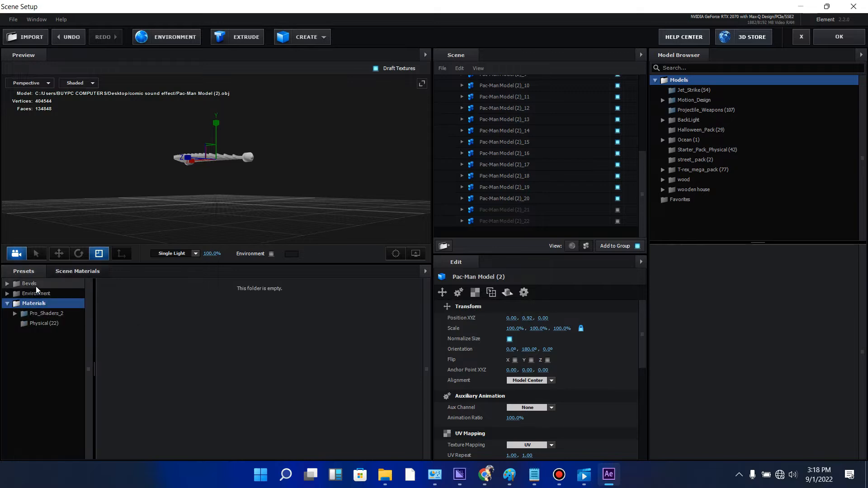
{"action": "left_click", "coordinate": [57, 326]}
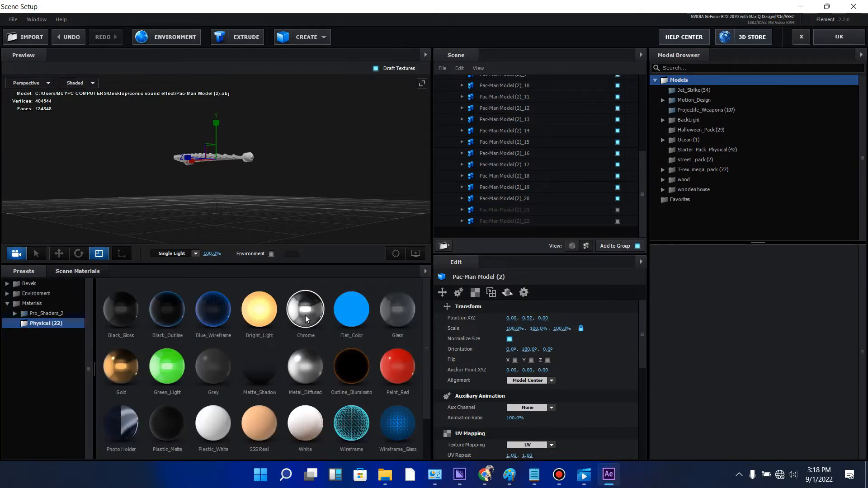
{"action": "left_click_drag", "start_coordinate": [310, 207], "coordinate": [296, 230]}
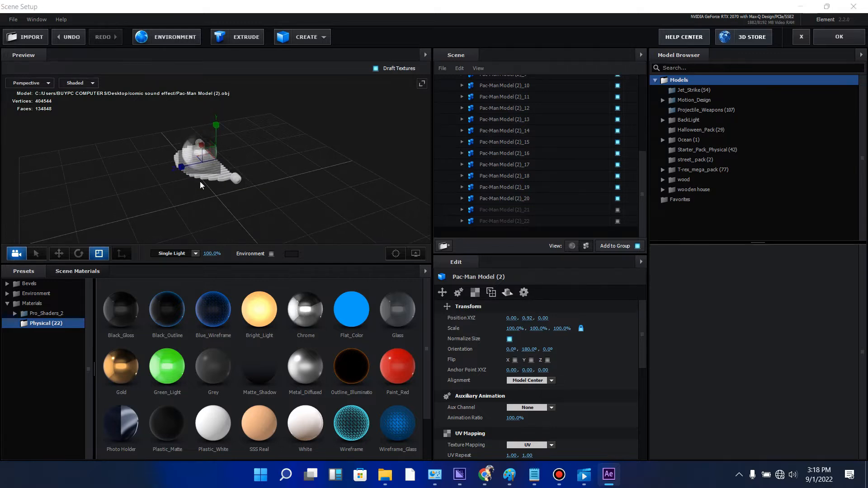
{"action": "mouse_move", "coordinate": [272, 164]}
{"action": "left_mouse_down"}
{"action": "mouse_move", "coordinate": [232, 148]}
{"action": "mouse_move", "coordinate": [275, 153]}
{"action": "left_mouse_up"}
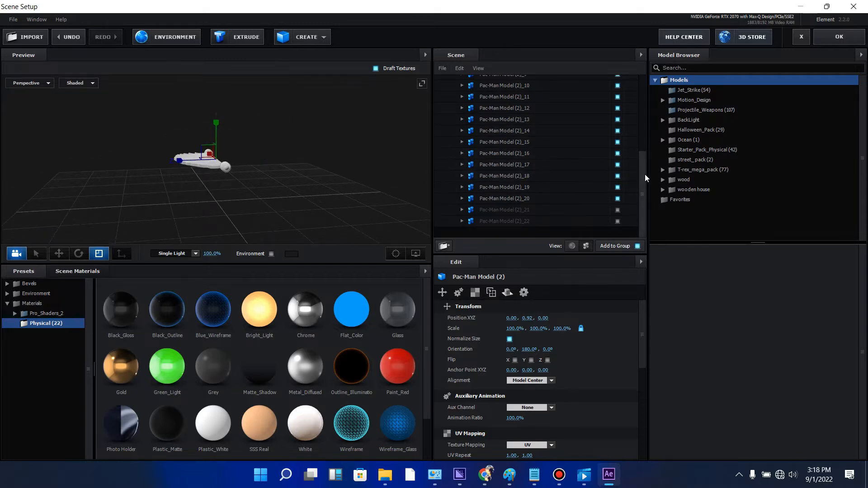
{"action": "left_click", "coordinate": [572, 246]}
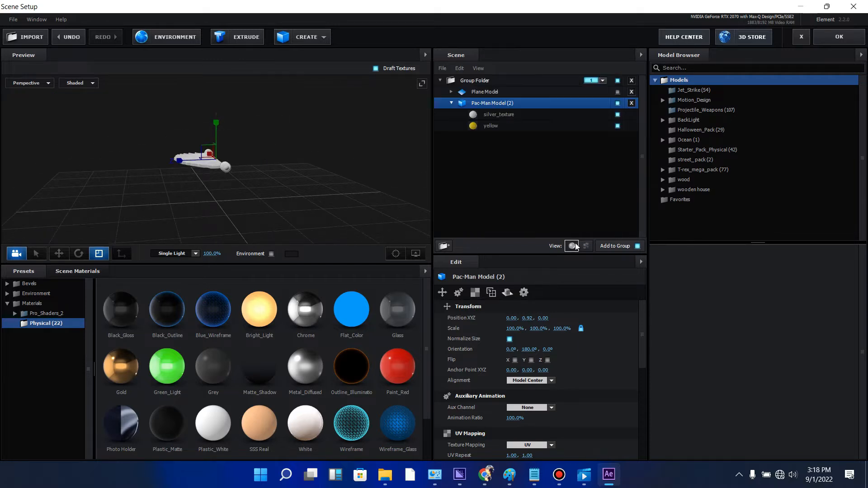
{"action": "left_click", "coordinate": [502, 112]}
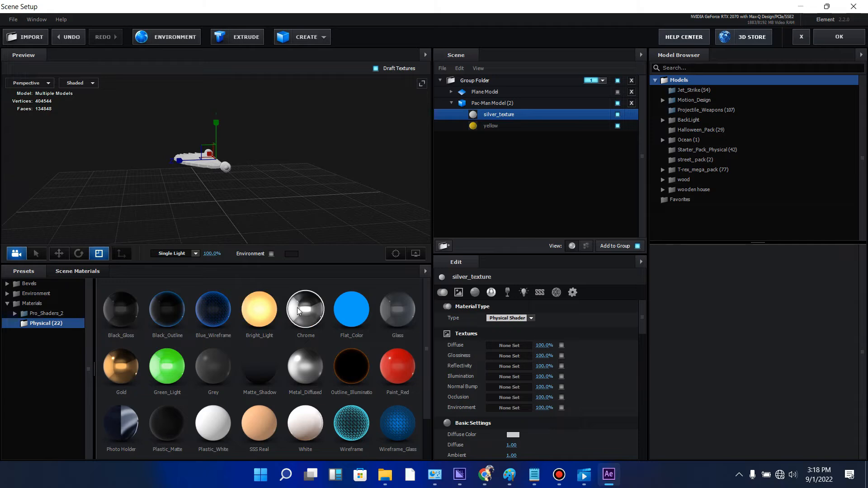
{"action": "left_click_drag", "start_coordinate": [297, 307], "coordinate": [486, 118]}
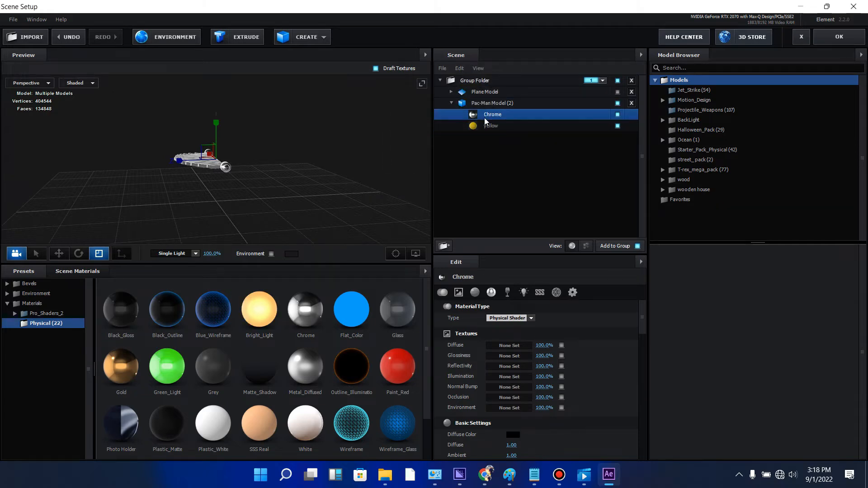
{"action": "scroll", "coordinate": [177, 192], "scroll_direction": "up", "scroll_amount": 5}
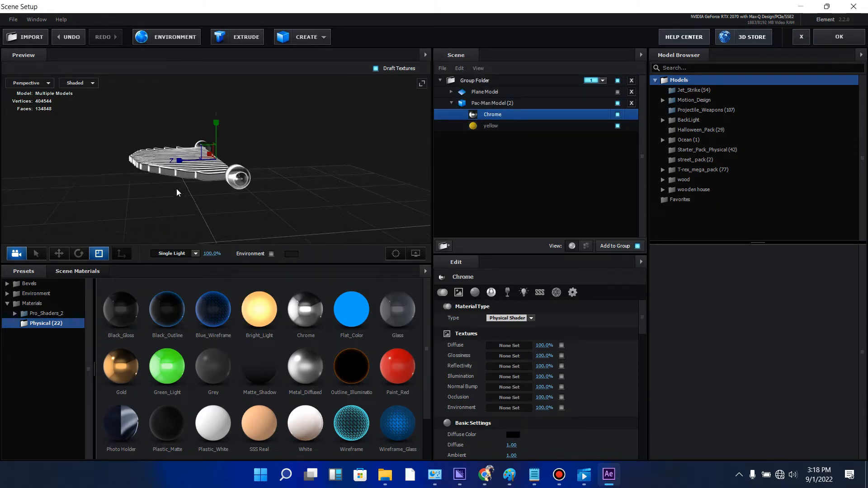
{"action": "left_click_drag", "start_coordinate": [175, 191], "coordinate": [436, 174]}
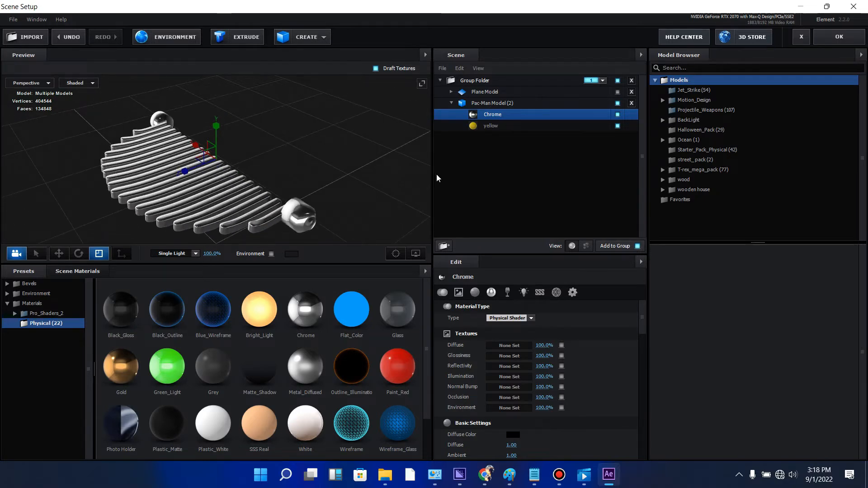
{"action": "left_click", "coordinate": [451, 104]}
{"action": "left_click", "coordinate": [477, 104]}
{"action": "left_click", "coordinate": [452, 104]}
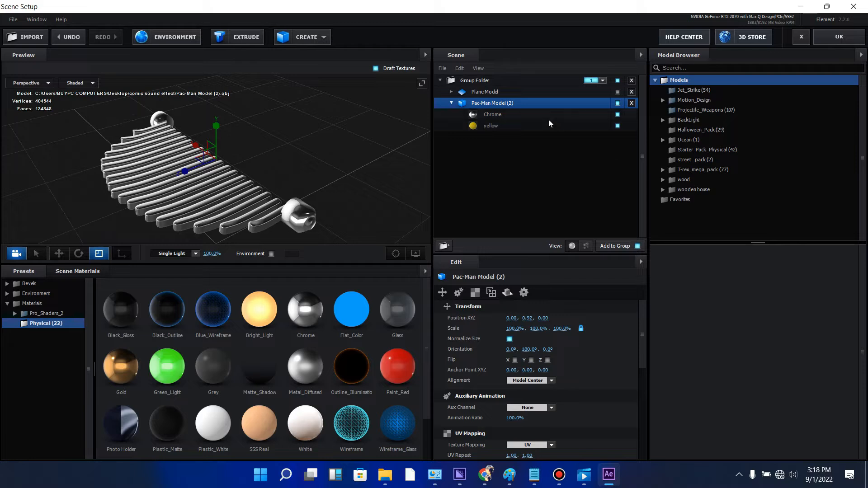
{"action": "left_click", "coordinate": [513, 129]}
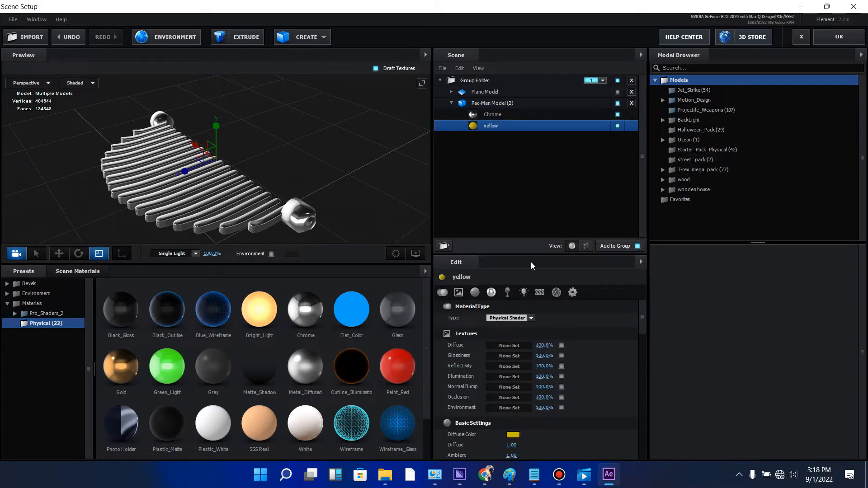
- List the Pac-Man model's individual parts and show both body halves again, Pac-Man Model (2)_21 and Pac-Man Model (2)_22
{"action": "left_click", "coordinate": [452, 105]}
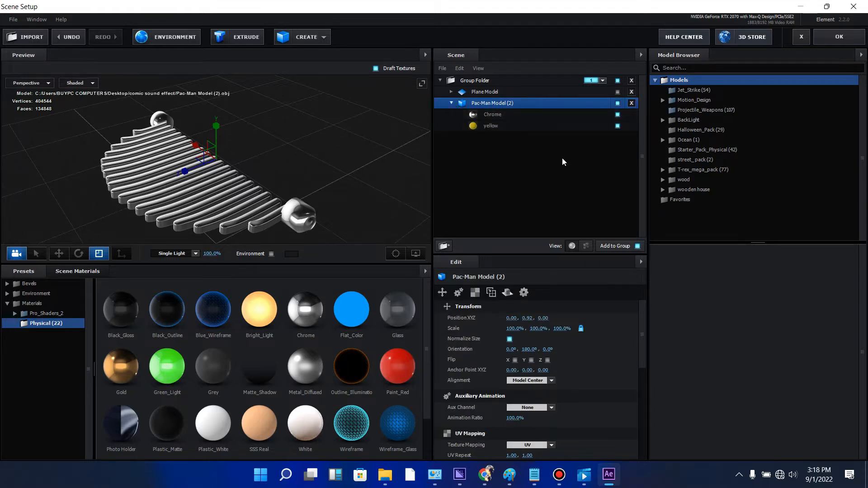
{"action": "left_click", "coordinate": [586, 246]}
{"action": "left_click_drag", "start_coordinate": [642, 151], "coordinate": [644, 222]}
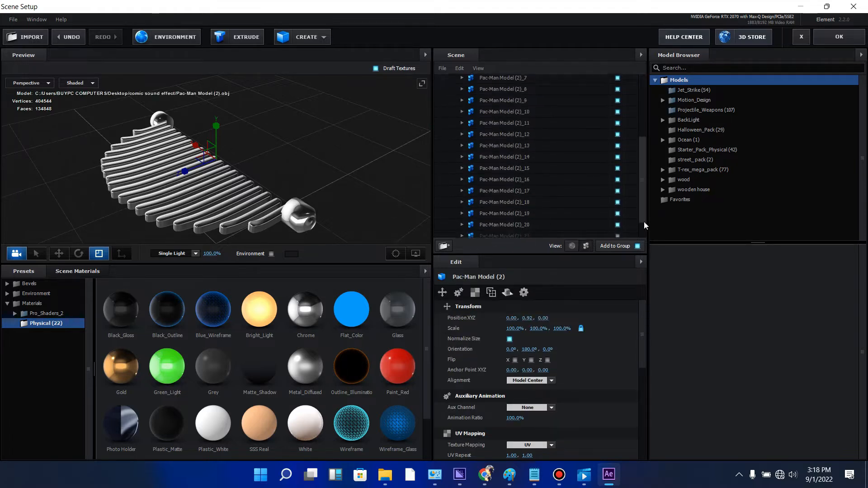
{"action": "scroll", "coordinate": [616, 219], "scroll_direction": "down", "scroll_amount": 2}
{"action": "left_click", "coordinate": [617, 210]}
{"action": "left_click", "coordinate": [618, 222]}
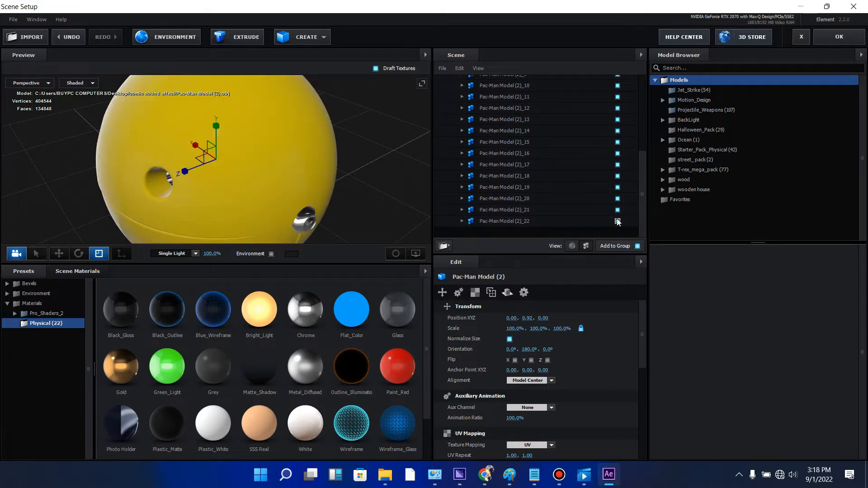
- Replace the Pac-Man body's yellow material with the Paint_Red preset from the Physical materials
{"action": "mouse_move", "coordinate": [319, 163]}
{"action": "left_mouse_down"}
{"action": "mouse_move", "coordinate": [363, 123]}
{"action": "mouse_move", "coordinate": [390, 163]}
{"action": "mouse_move", "coordinate": [406, 154]}
{"action": "mouse_move", "coordinate": [331, 160]}
{"action": "left_mouse_up"}
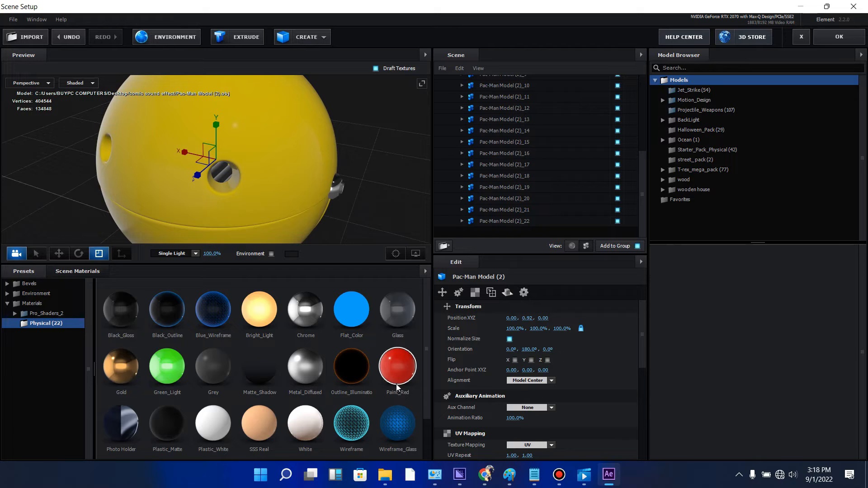
{"action": "mouse_move", "coordinate": [397, 372]}
{"action": "left_mouse_down"}
{"action": "mouse_move", "coordinate": [305, 250]}
{"action": "mouse_move", "coordinate": [279, 169]}
{"action": "left_mouse_up"}
{"action": "left_click_drag", "start_coordinate": [379, 199], "coordinate": [342, 223]}
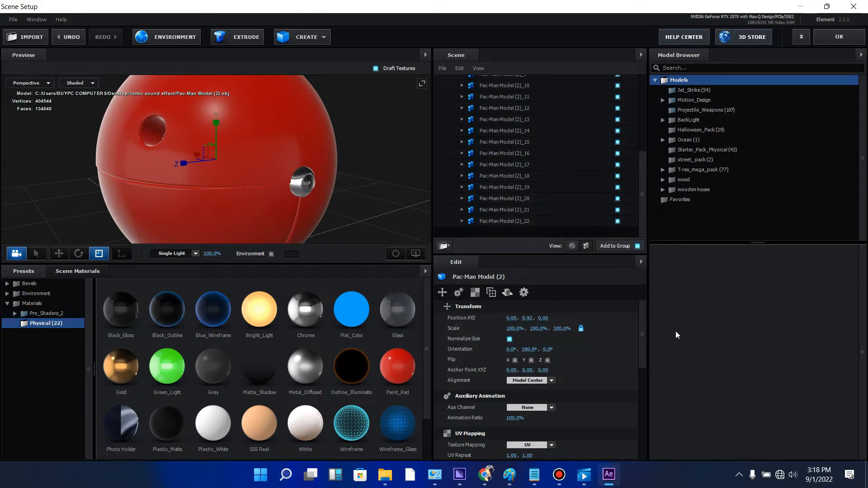
- Show the Pac-Man model's materials and set Paint_Red's diffuse color to yellow, FFDD00
{"action": "scroll", "coordinate": [645, 324], "scroll_direction": "down", "scroll_amount": 5}
{"action": "scroll", "coordinate": [644, 325], "scroll_direction": "up", "scroll_amount": 5}
{"action": "left_click", "coordinate": [473, 298]}
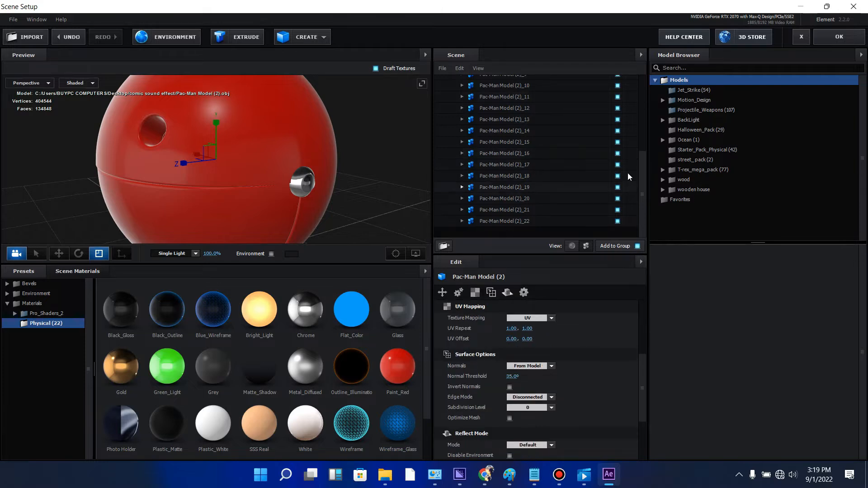
{"action": "left_click", "coordinate": [572, 245]}
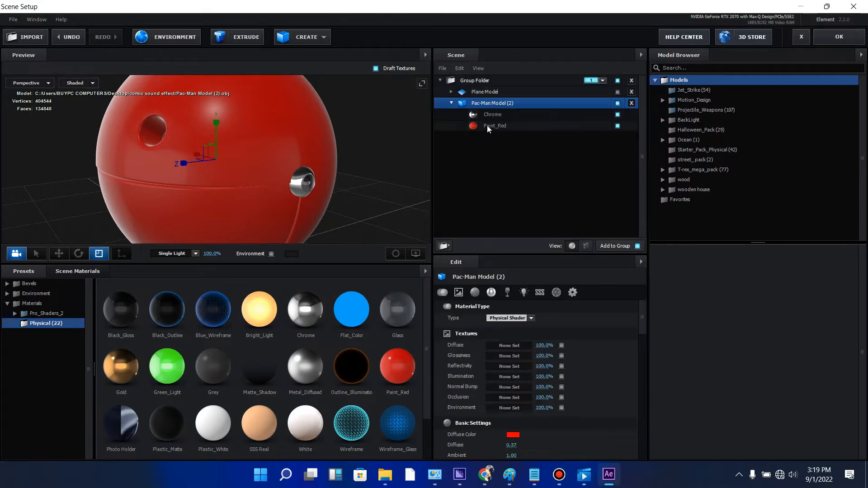
{"action": "left_click", "coordinate": [488, 127]}
{"action": "left_click", "coordinate": [513, 435]}
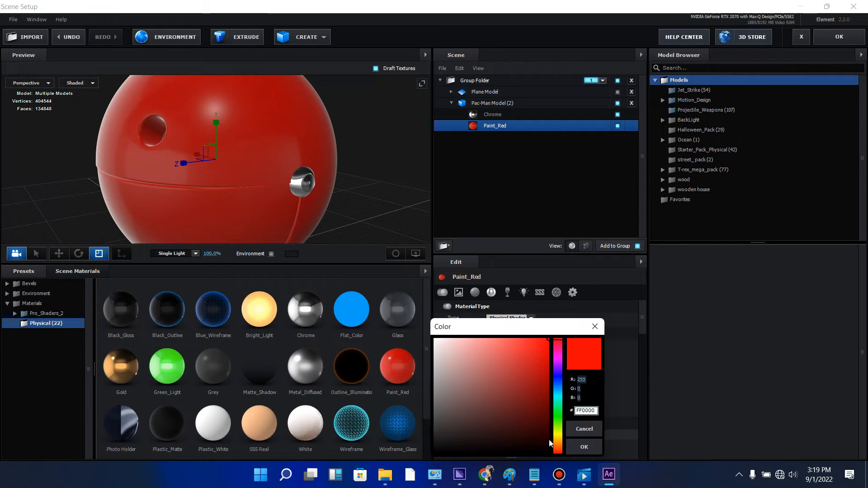
{"action": "left_click", "coordinate": [561, 437]}
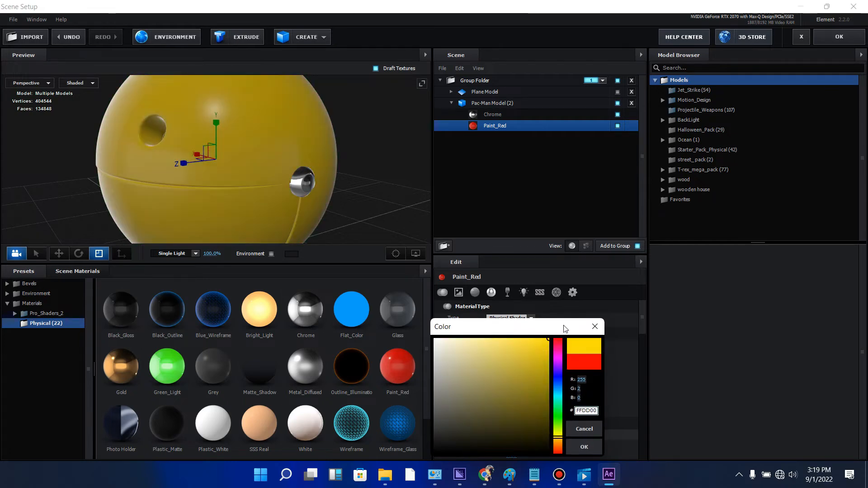
{"action": "left_click", "coordinate": [585, 447]}
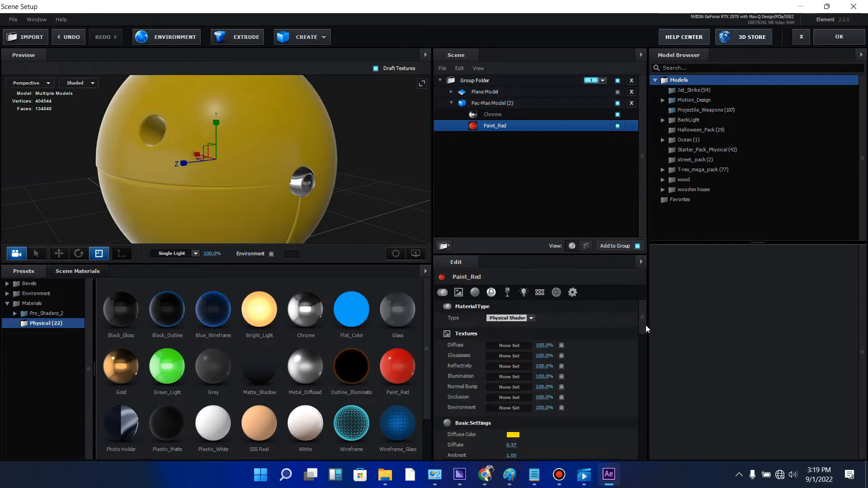
- Set Paint_Red's reflectivity intensity to 16% and its reflectivity color to yellow, F0FF00
{"action": "mouse_move", "coordinate": [644, 329]}
{"action": "left_mouse_down"}
{"action": "mouse_move", "coordinate": [644, 379]}
{"action": "mouse_move", "coordinate": [642, 358]}
{"action": "mouse_move", "coordinate": [598, 355]}
{"action": "left_mouse_up"}
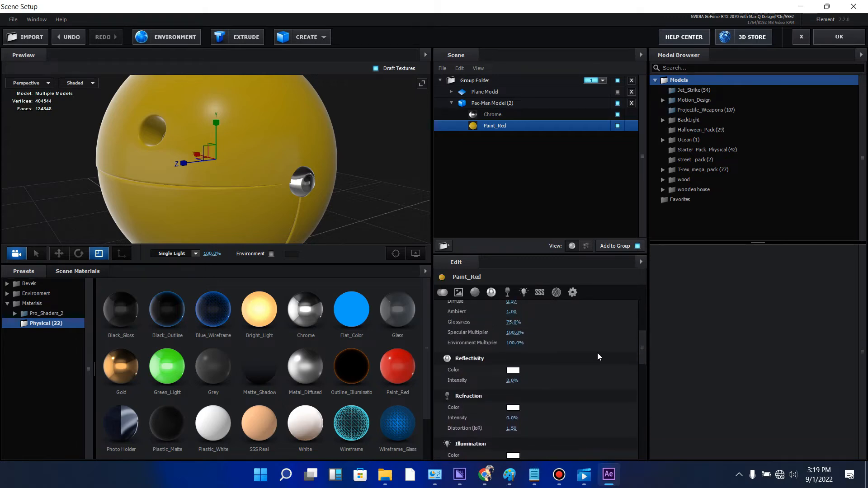
{"action": "left_click_drag", "start_coordinate": [510, 380], "coordinate": [523, 387]}
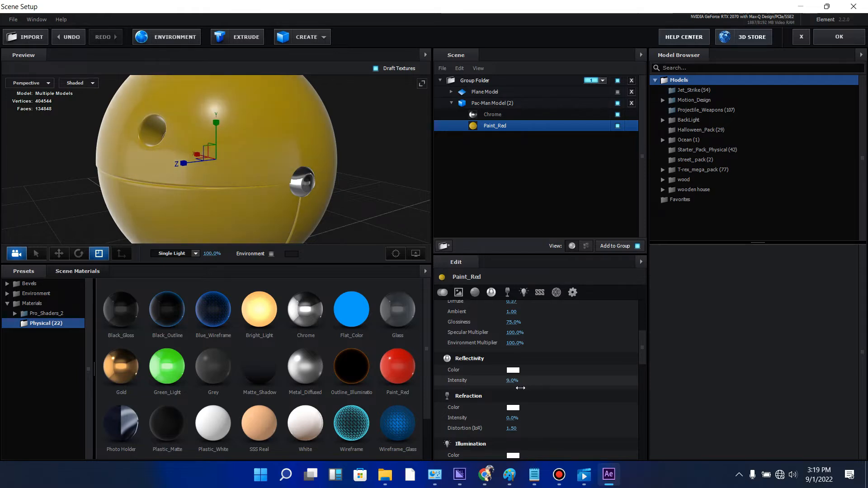
{"action": "left_click", "coordinate": [513, 370]}
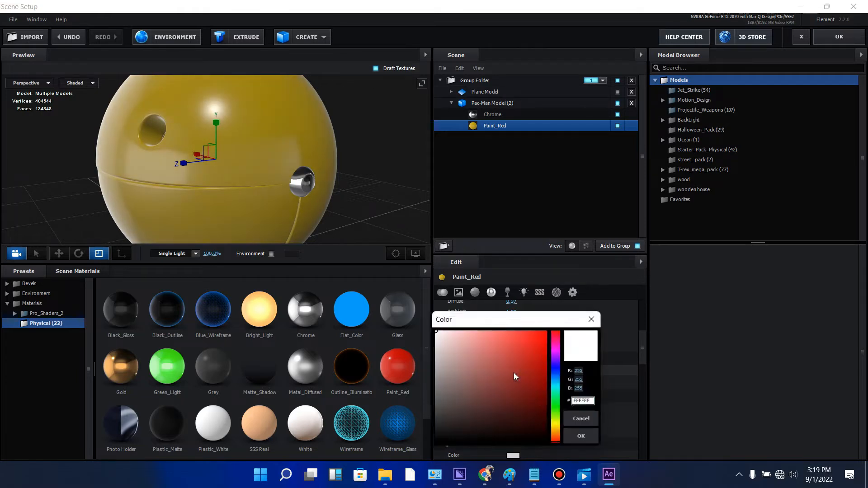
{"action": "left_click", "coordinate": [558, 426]}
{"action": "left_click", "coordinate": [548, 331]}
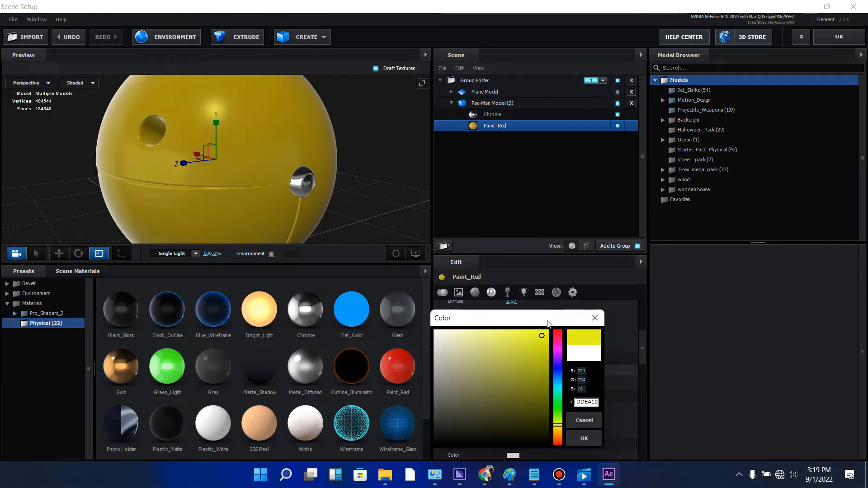
{"action": "left_click", "coordinate": [582, 438]}
{"action": "mouse_move", "coordinate": [409, 212]}
{"action": "left_mouse_down"}
{"action": "mouse_move", "coordinate": [399, 172]}
{"action": "mouse_move", "coordinate": [406, 204]}
{"action": "left_mouse_up"}
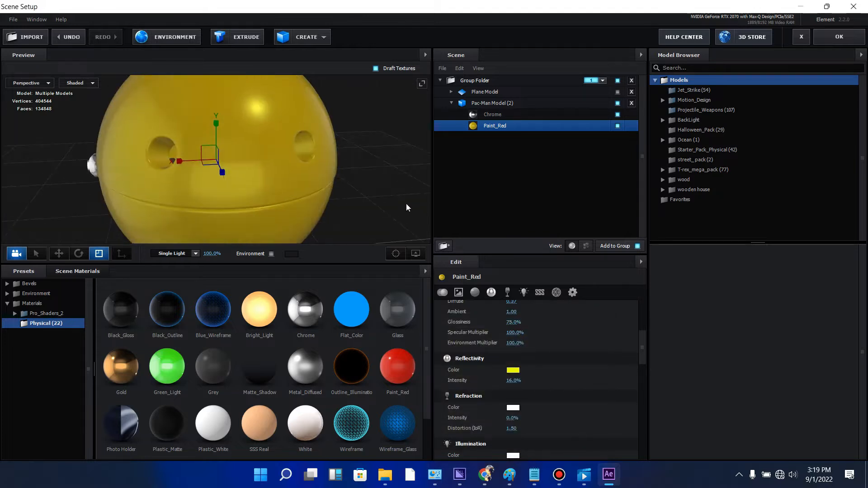
{"action": "left_click", "coordinate": [516, 381]}
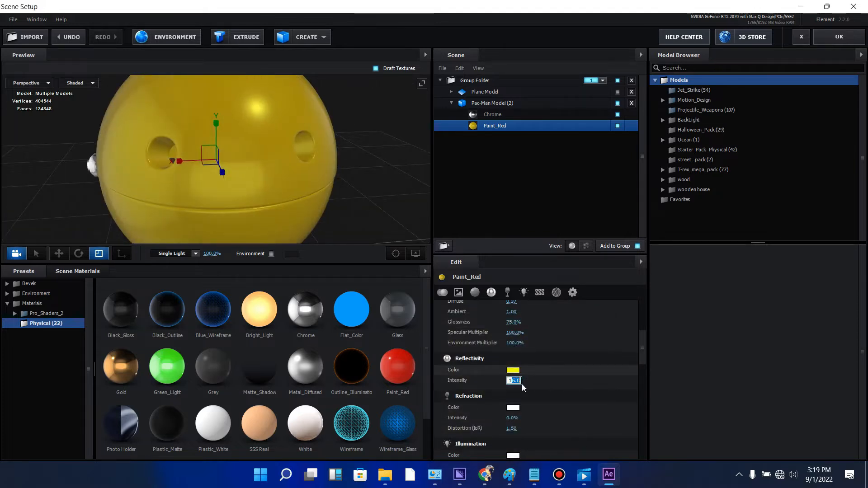
{"action": "left_click", "coordinate": [561, 382]}
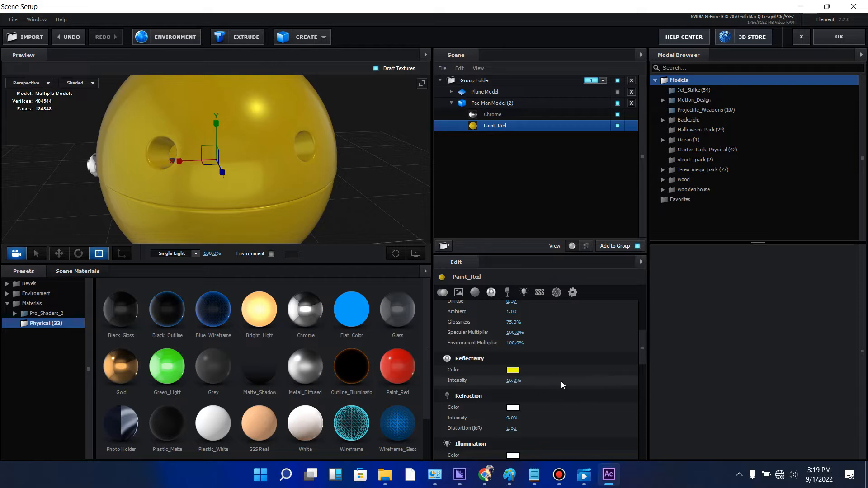
{"action": "left_click_drag", "start_coordinate": [384, 151], "coordinate": [244, 151]}
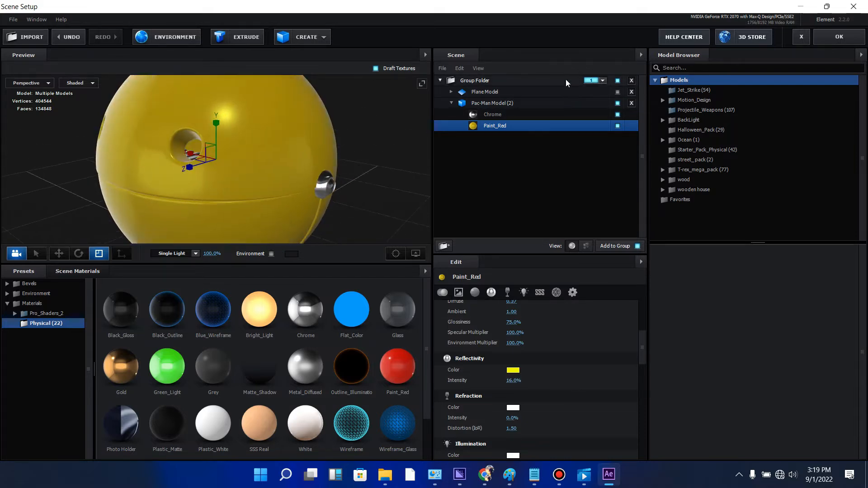
- Show the Plane Model in the scene again and apply the Element scene setup
{"action": "left_click", "coordinate": [618, 92]}
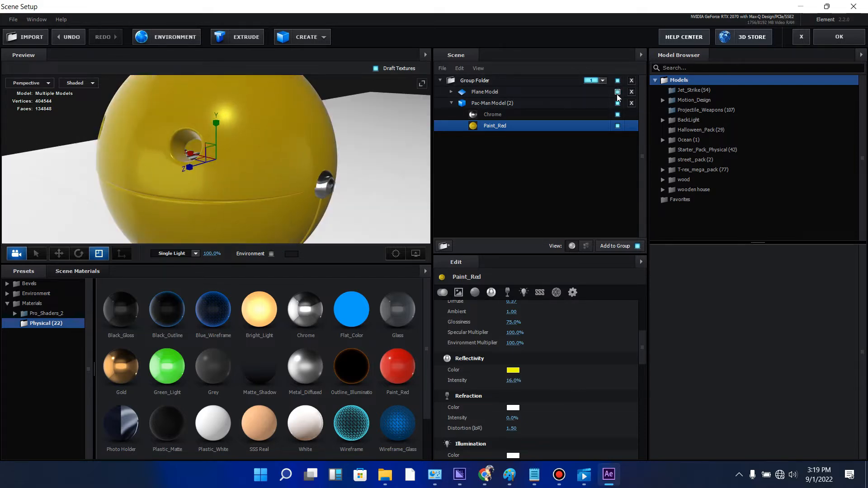
{"action": "left_click", "coordinate": [832, 43]}
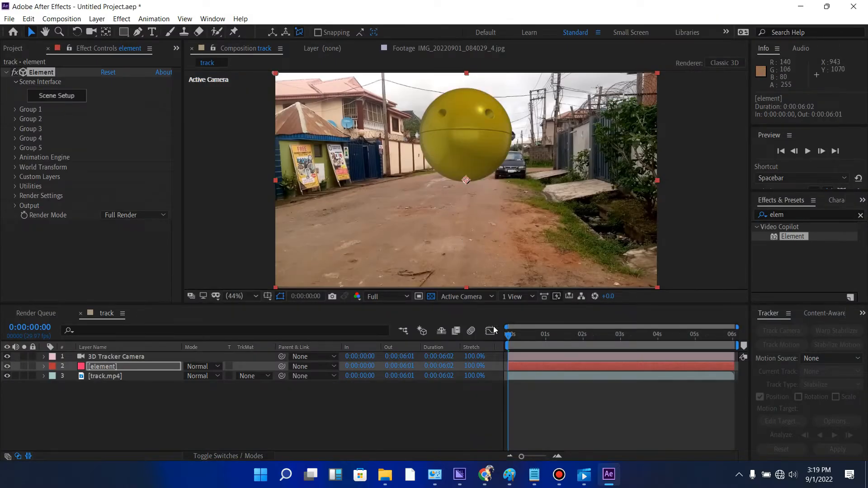
- Preview the track composition from its first frame to check the Pac-Man in the footage
{"action": "left_click", "coordinate": [507, 337]}
{"action": "key", "text": "space"}
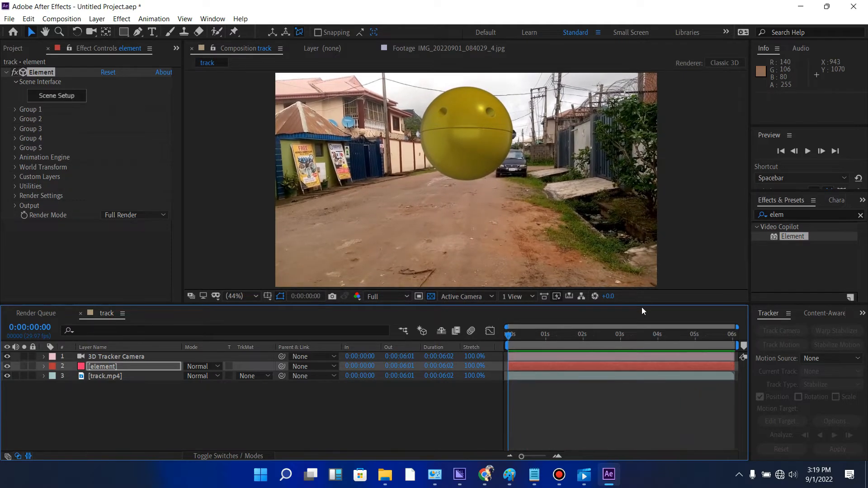
{"action": "key", "text": "space"}
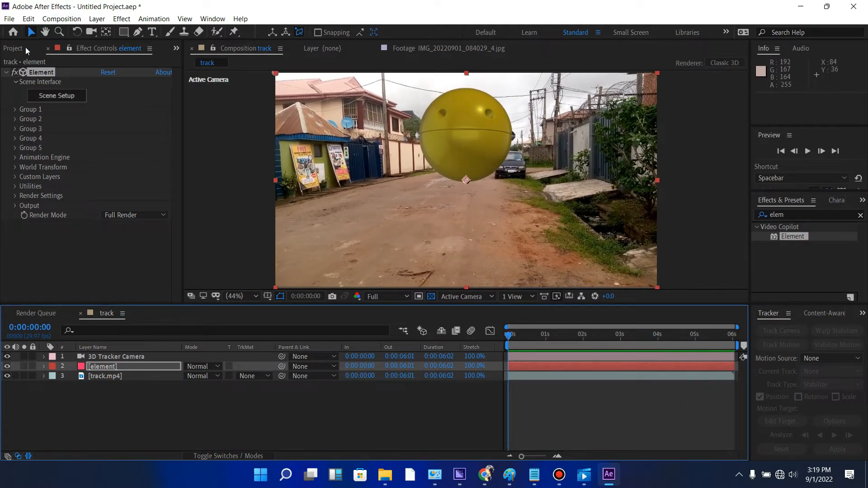
- View the street panorama IMG_20220901_084029_4.jpg as footage and return to the track composition
{"action": "left_click", "coordinate": [14, 48]}
{"action": "left_click", "coordinate": [71, 148]}
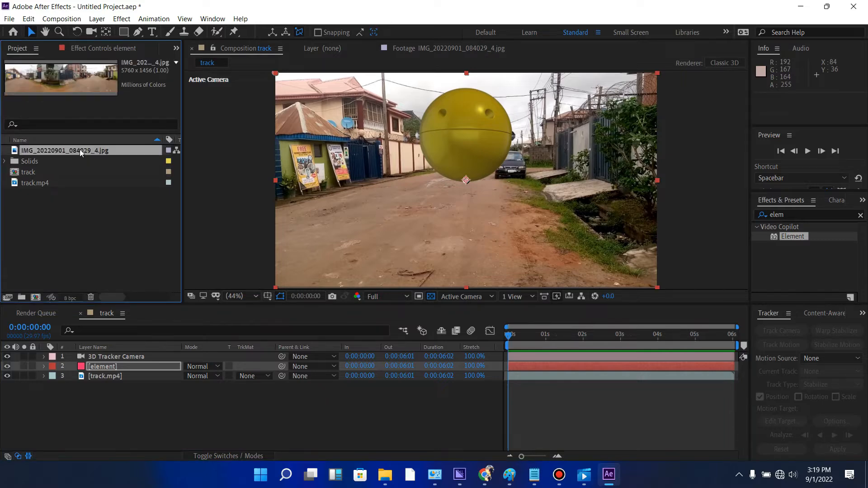
{"action": "left_click_drag", "start_coordinate": [92, 159], "coordinate": [111, 200]}
{"action": "double_click", "coordinate": [93, 154]}
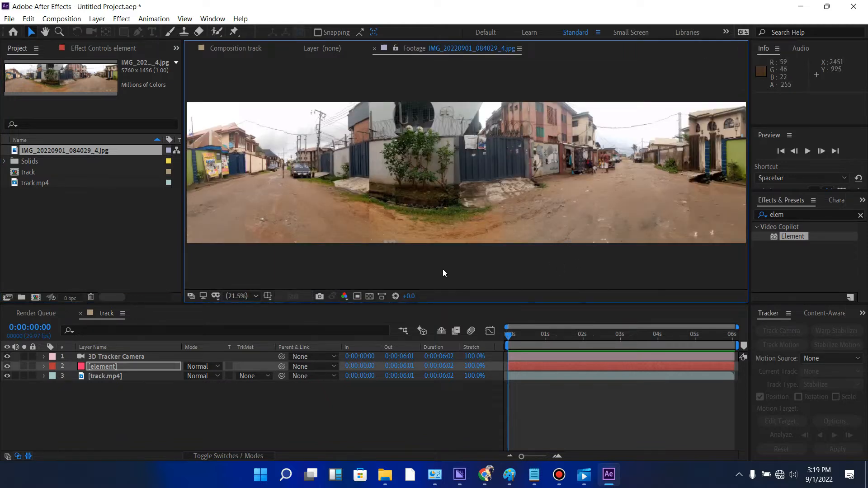
{"action": "left_click", "coordinate": [71, 234]}
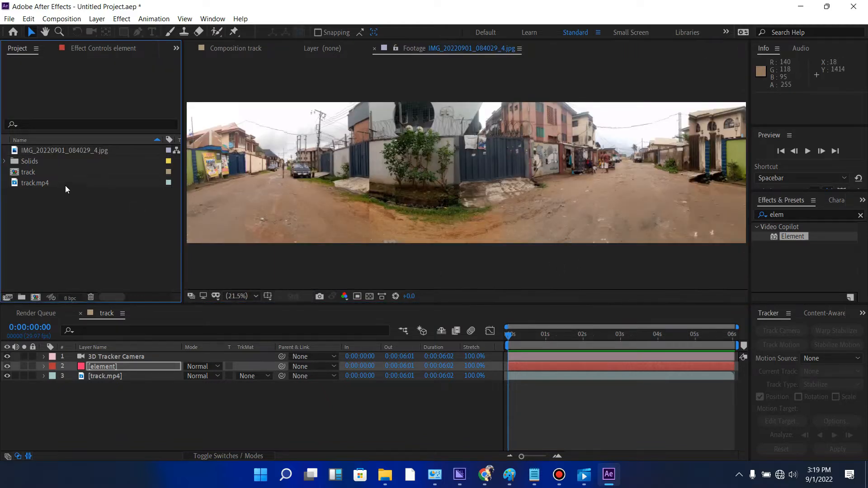
{"action": "left_click", "coordinate": [242, 48]}
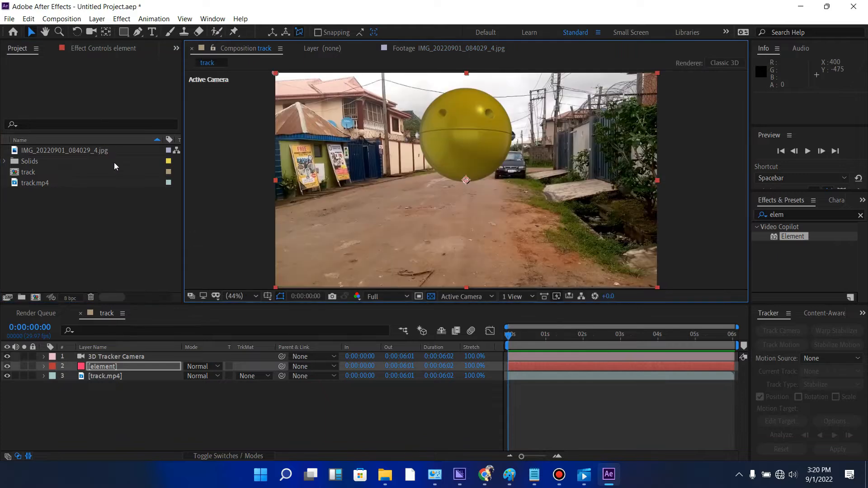
{"action": "left_click", "coordinate": [106, 151]}
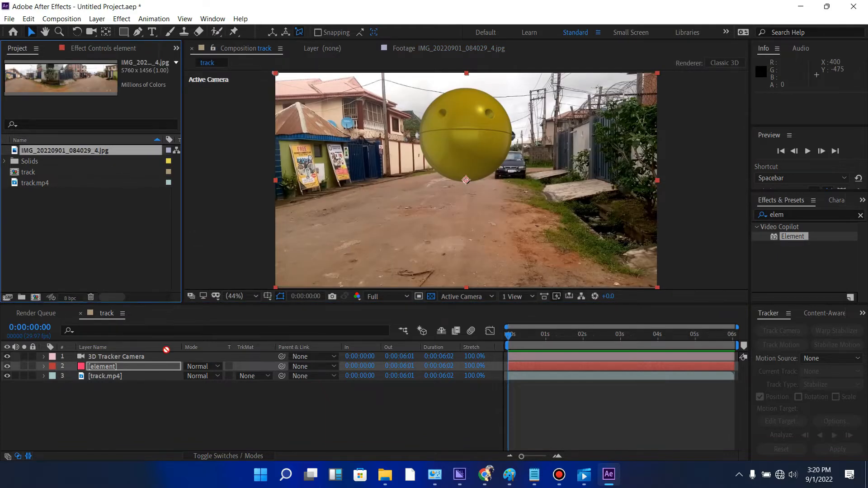
{"action": "left_click_drag", "start_coordinate": [167, 350], "coordinate": [153, 376]}
{"action": "left_click_drag", "start_coordinate": [149, 405], "coordinate": [151, 404]}
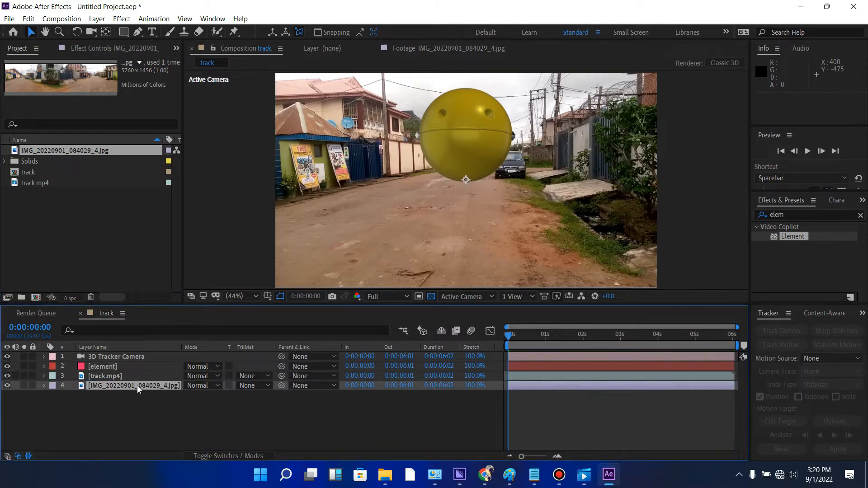
{"action": "key", "text": "Delete"}
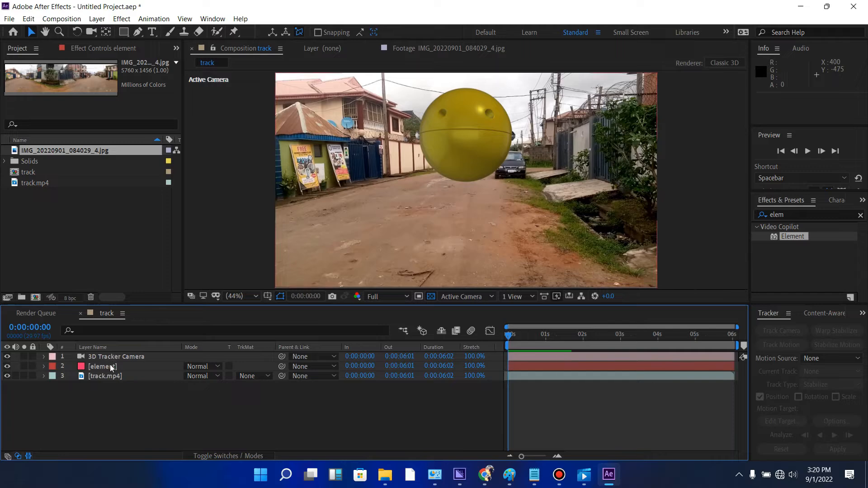
- Add the panorama IMG_20220901_084029_4.jpg to the track composition as the lowest layer, beneath track.mp4
{"action": "left_click", "coordinate": [109, 366]}
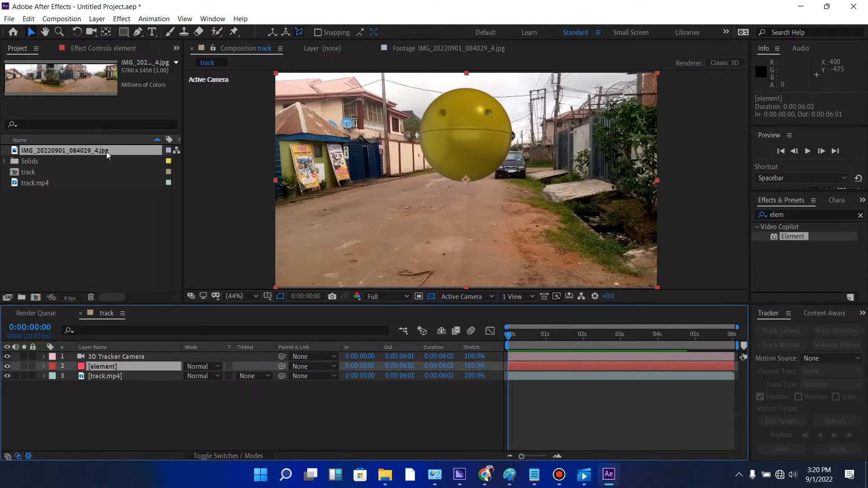
{"action": "left_click_drag", "start_coordinate": [88, 148], "coordinate": [157, 388]}
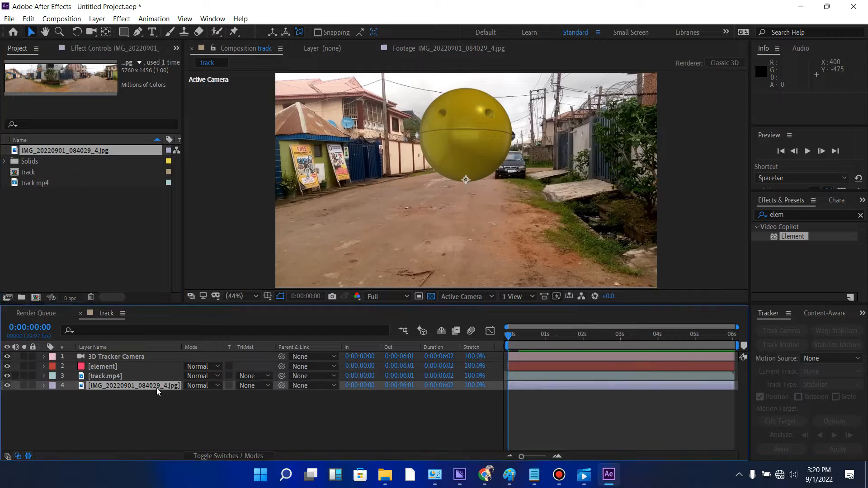
- Assign IMG_20220901_084029_4.jpg to Layer 1 of the custom texture maps in the element layer's Element effect
{"action": "left_click", "coordinate": [103, 366]}
{"action": "left_click", "coordinate": [116, 46]}
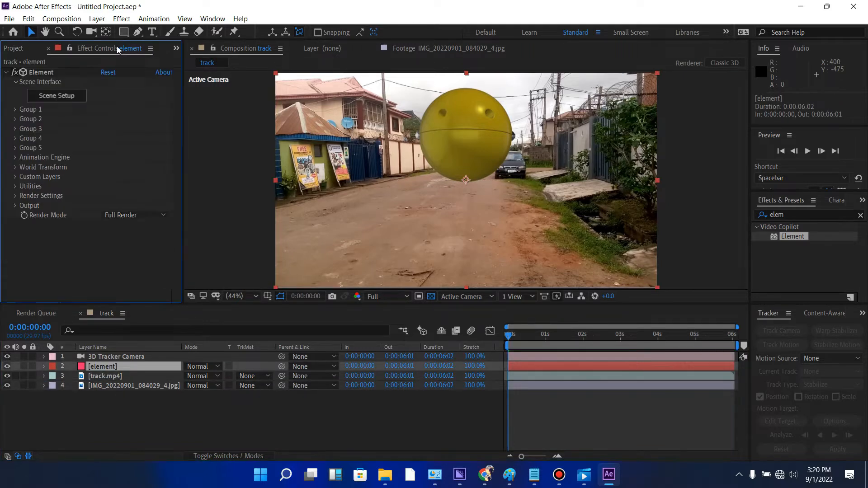
{"action": "left_click", "coordinate": [15, 179]}
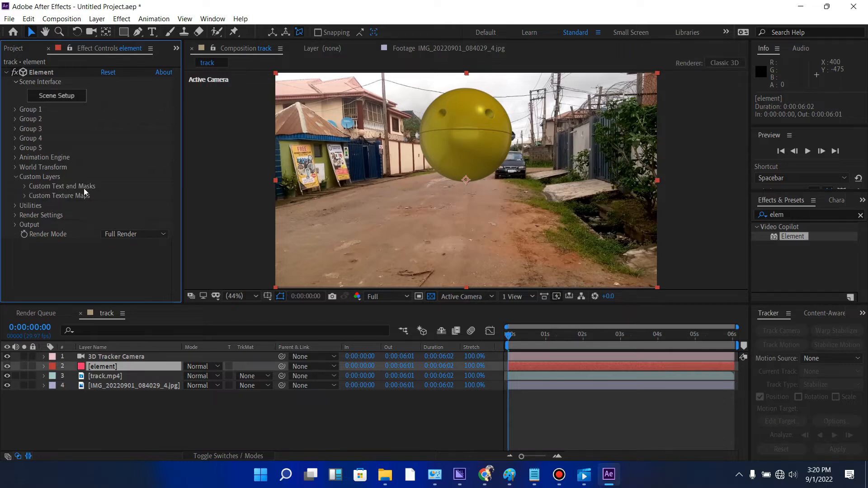
{"action": "left_click", "coordinate": [24, 187]}
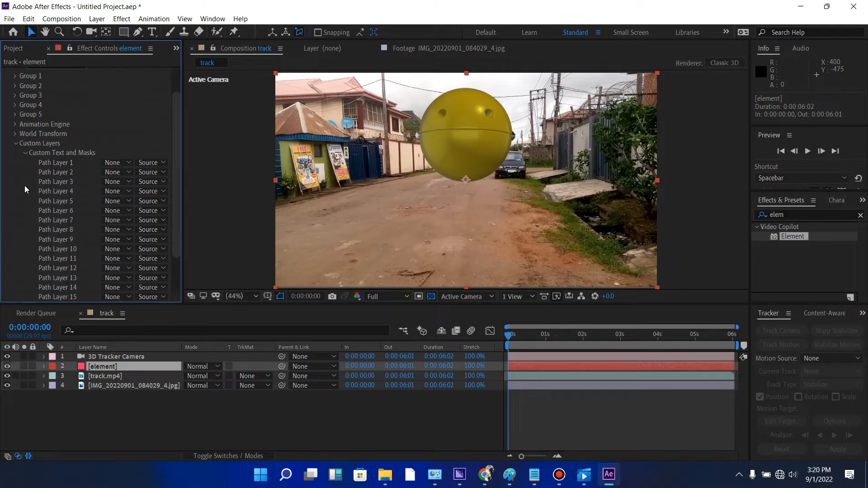
{"action": "left_click", "coordinate": [26, 153]}
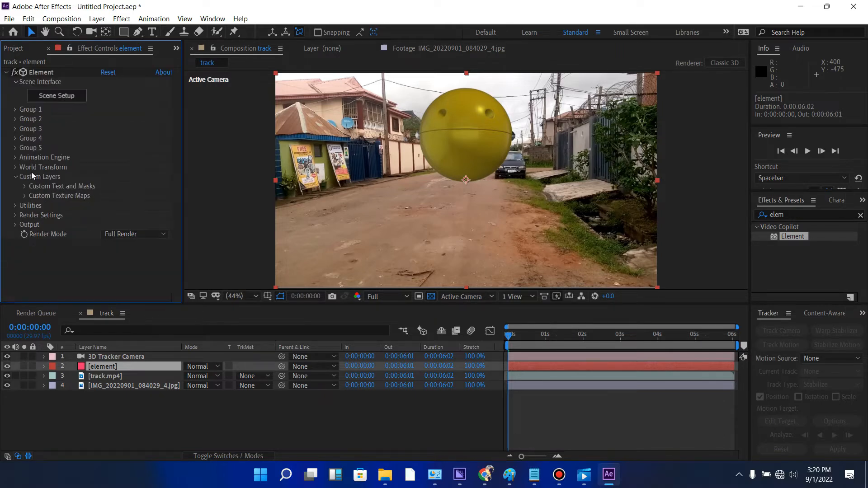
{"action": "left_click", "coordinate": [25, 196]}
{"action": "left_click", "coordinate": [112, 207]}
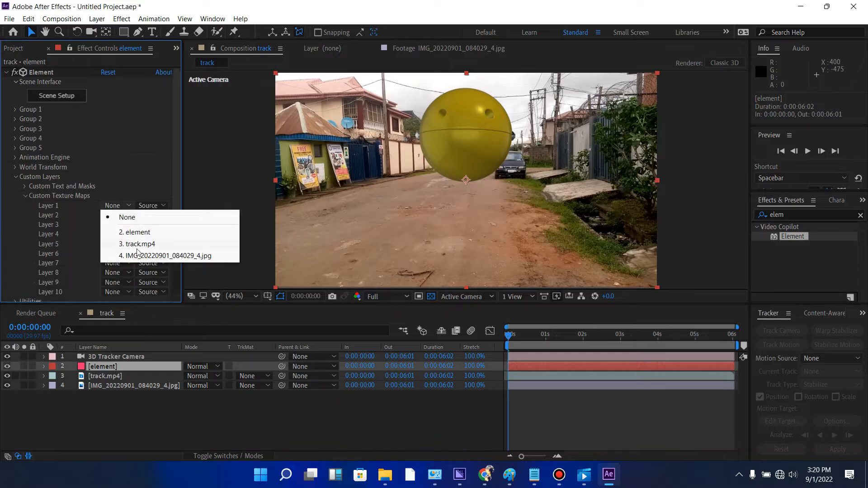
{"action": "left_click", "coordinate": [151, 256]}
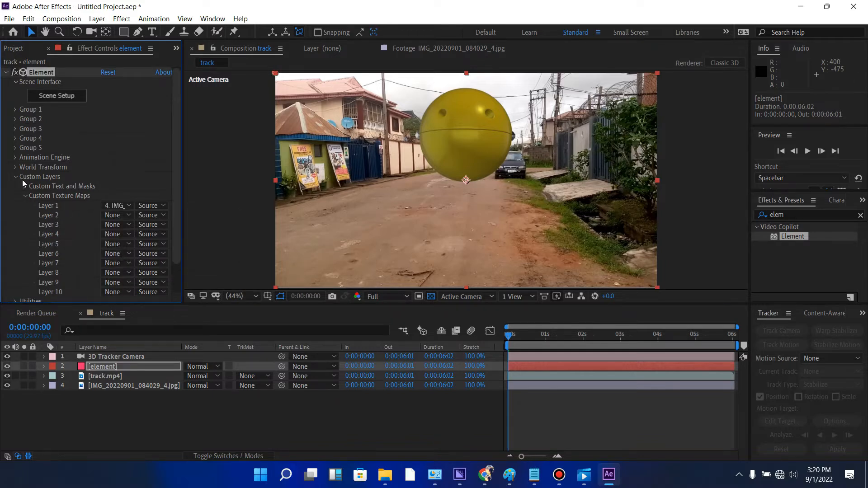
{"action": "left_click", "coordinate": [67, 100]}
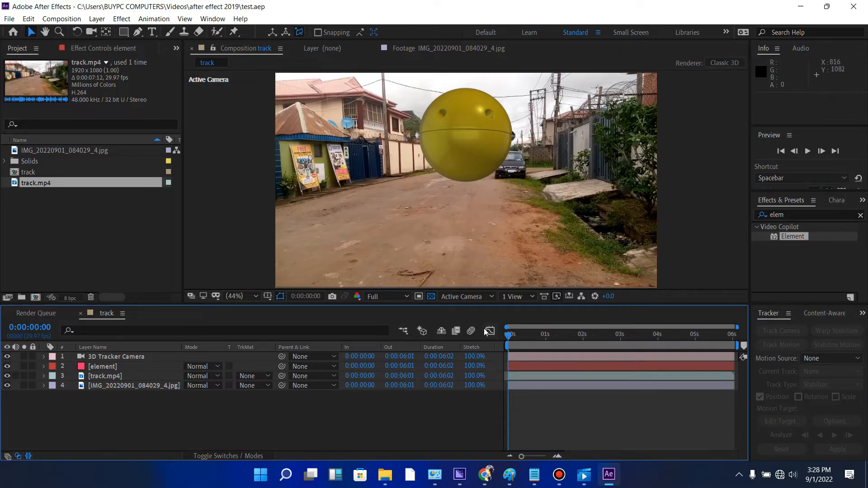
- Set the X Rotation of Group 1 in the element layer's particle replicator to 3°
{"action": "left_click", "coordinate": [110, 368]}
{"action": "left_click", "coordinate": [87, 49]}
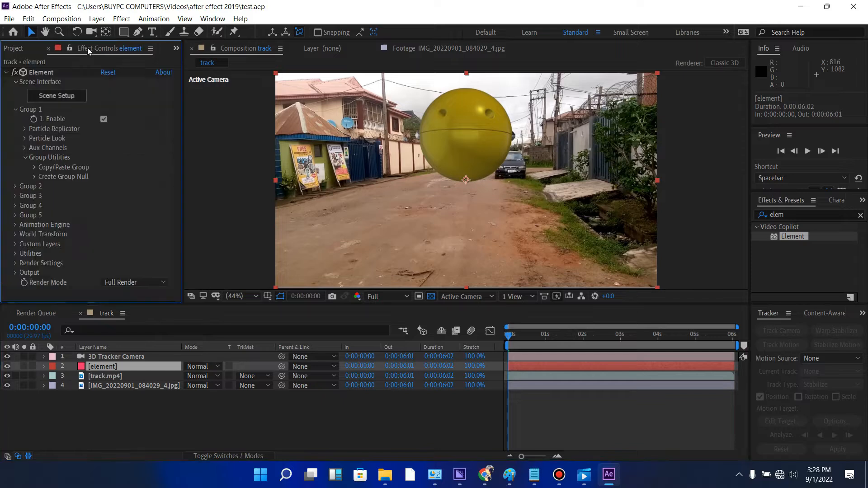
{"action": "left_click", "coordinate": [14, 112]}
{"action": "left_click", "coordinate": [14, 111]}
{"action": "left_click", "coordinate": [24, 129]}
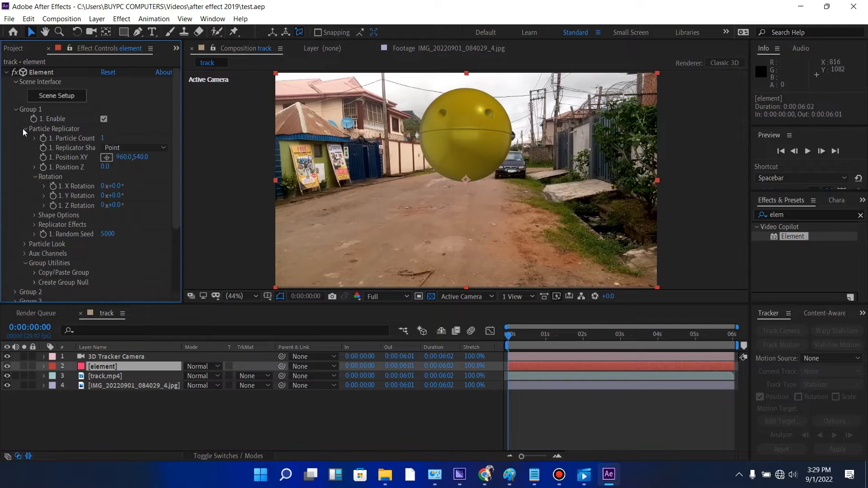
{"action": "left_click_drag", "start_coordinate": [116, 185], "coordinate": [119, 185]}
{"action": "left_click", "coordinate": [117, 186]}
{"action": "type", "text": "3"}
{"action": "key", "text": "Return"}
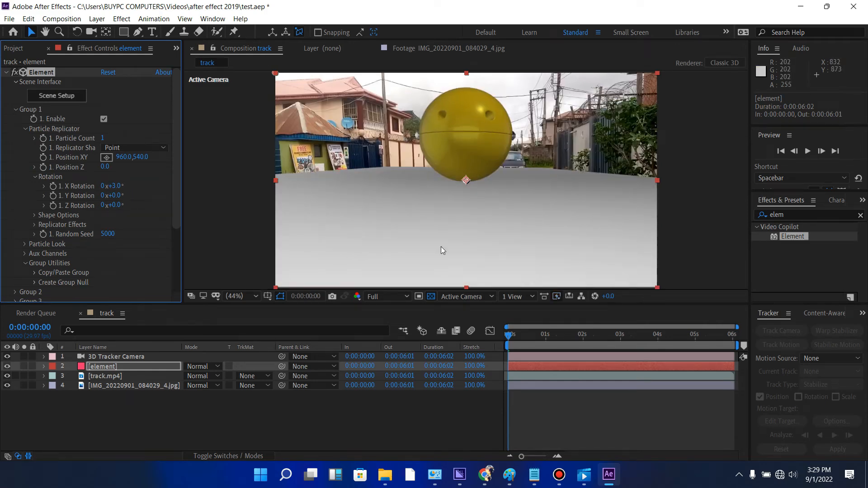
{"action": "left_click", "coordinate": [510, 338]}
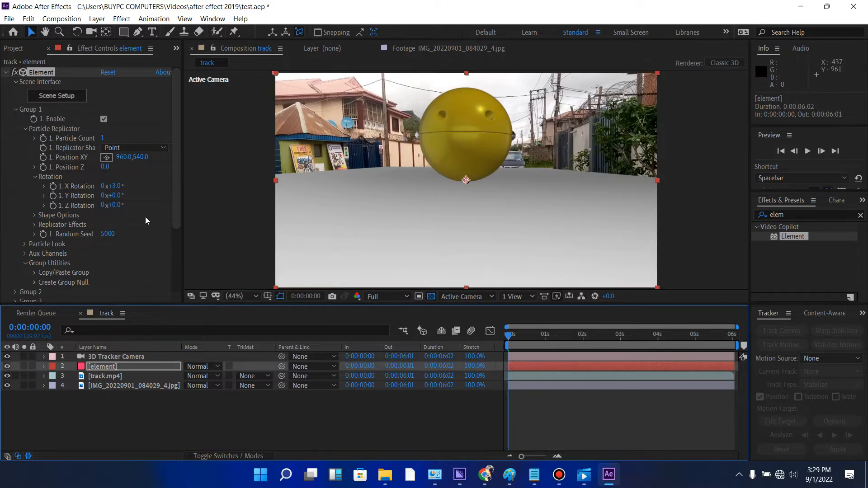
- Open the Element scene setup, collapse Pac-Man Model (2) and open the environment's texture settings
{"action": "left_click", "coordinate": [56, 97]}
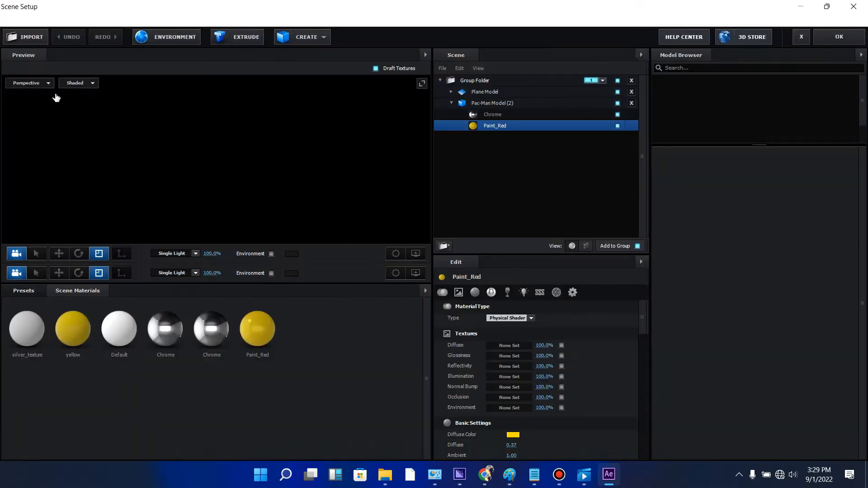
{"action": "left_click_drag", "start_coordinate": [368, 150], "coordinate": [392, 157]}
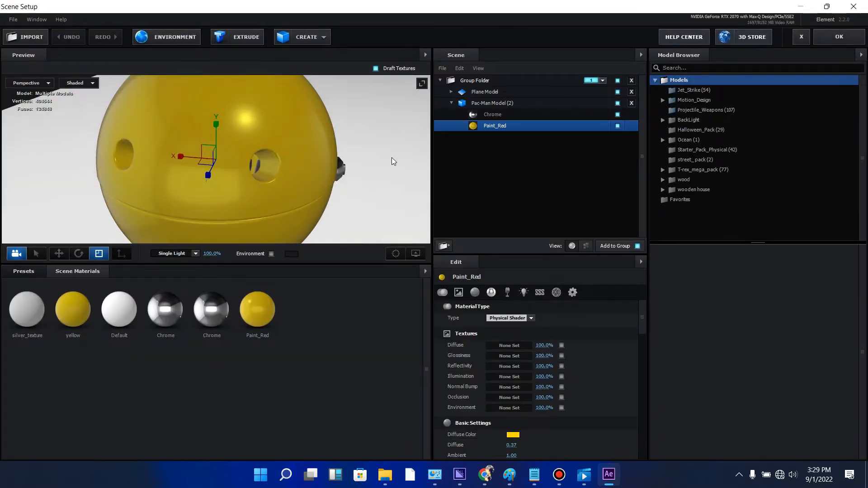
{"action": "left_click", "coordinate": [452, 103]}
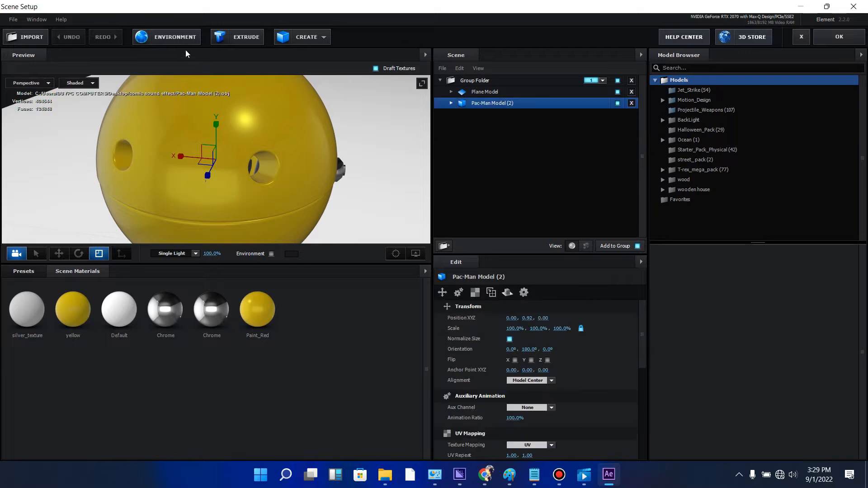
{"action": "left_click", "coordinate": [176, 39]}
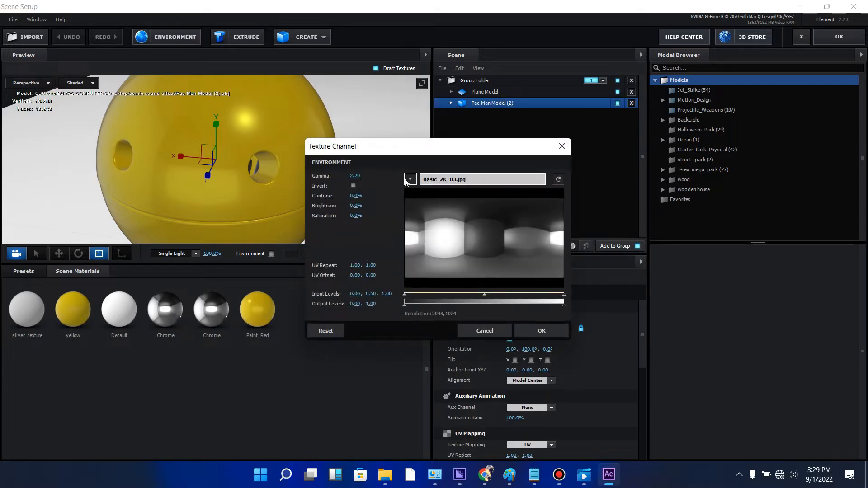
- Try Custom Layer 1 as the environment texture with the input levels' midpoint at 0.47
{"action": "left_click", "coordinate": [410, 180]}
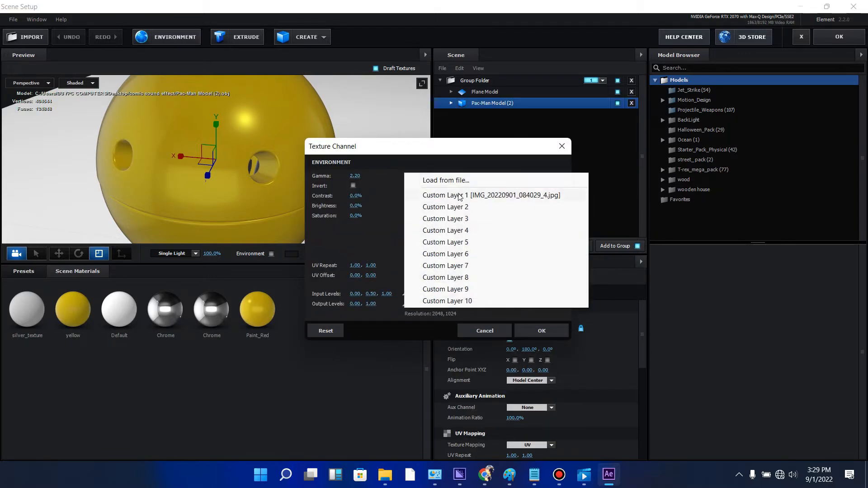
{"action": "left_click", "coordinate": [493, 197]}
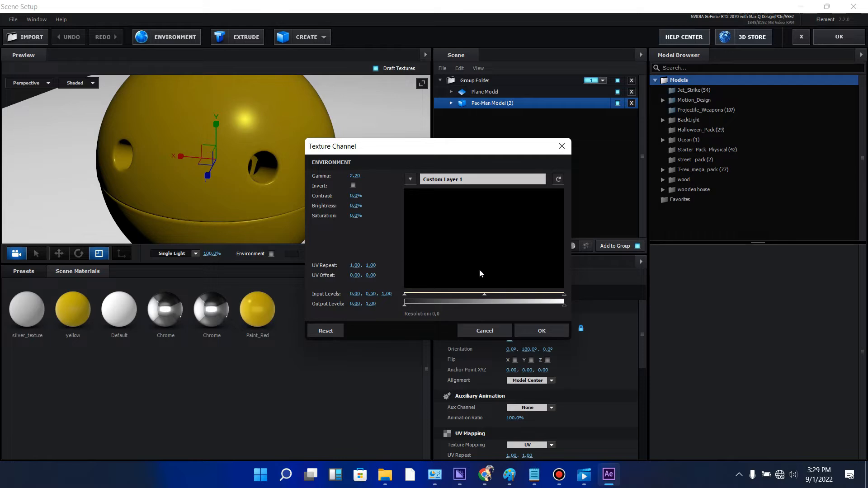
{"action": "left_click_drag", "start_coordinate": [484, 295], "coordinate": [484, 295]}
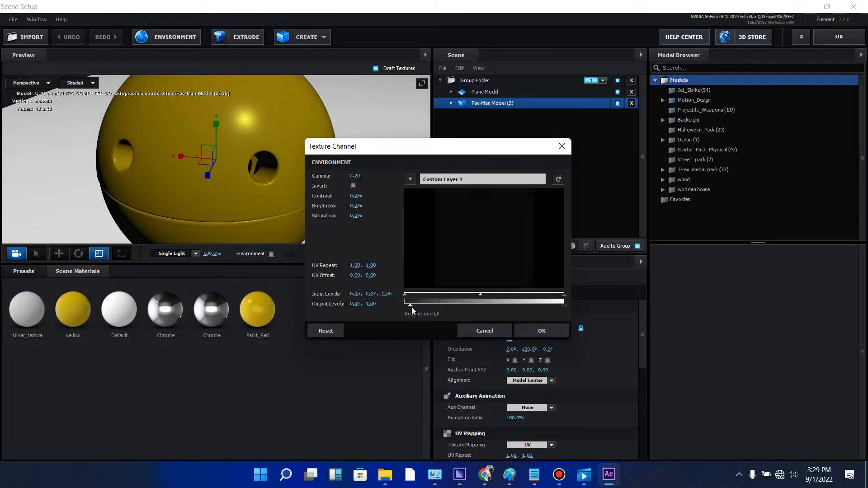
- Load IMG_20220901_084029_4.jpg from the desktop's TAKES folder as the environment texture and lower its input levels' midpoint to about 0.41
{"action": "left_click", "coordinate": [411, 179]}
{"action": "left_click", "coordinate": [461, 180]}
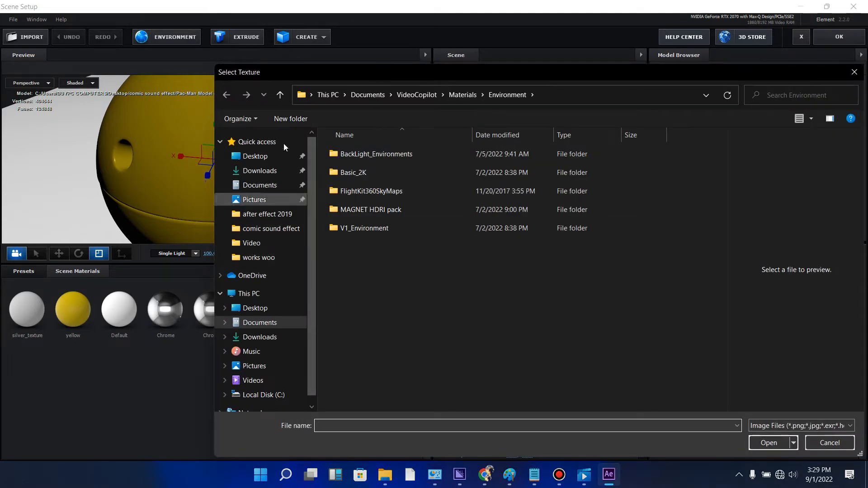
{"action": "left_click", "coordinate": [271, 229]}
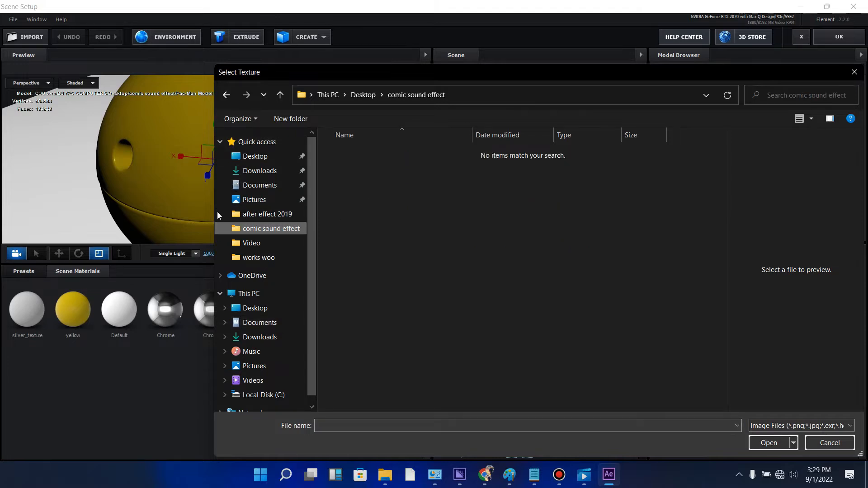
{"action": "left_click", "coordinate": [254, 156]}
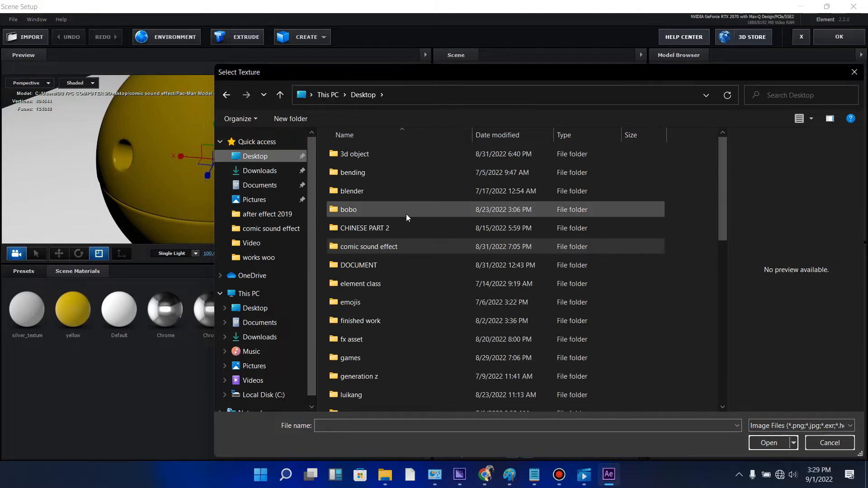
{"action": "scroll", "coordinate": [395, 210], "scroll_direction": "down", "scroll_amount": 8}
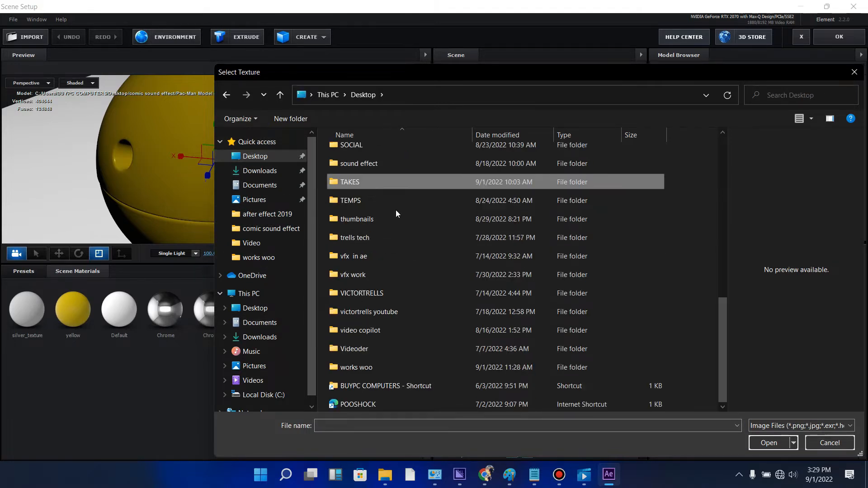
{"action": "double_click", "coordinate": [376, 180]}
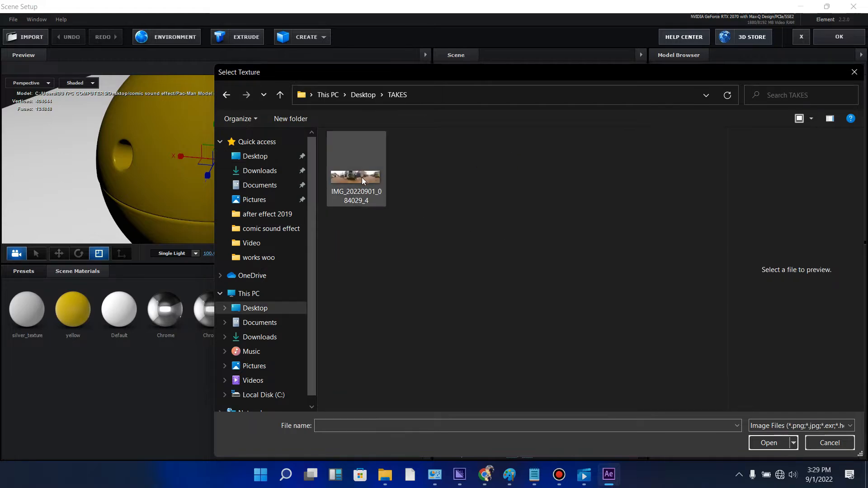
{"action": "double_click", "coordinate": [362, 177]}
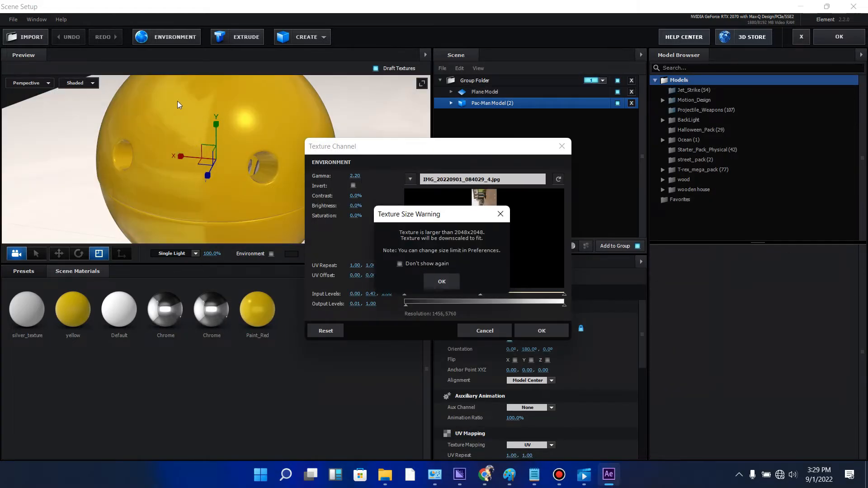
{"action": "left_click", "coordinate": [450, 281]}
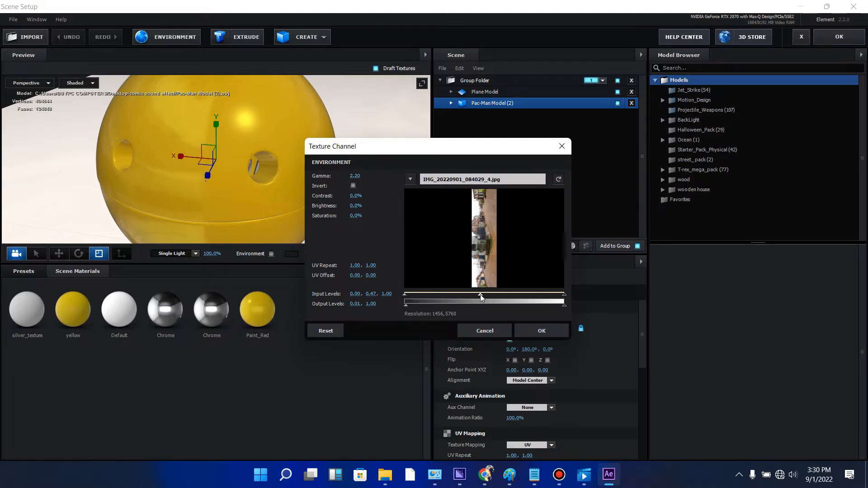
{"action": "mouse_move", "coordinate": [480, 294]}
{"action": "left_mouse_down"}
{"action": "mouse_move", "coordinate": [487, 294]}
{"action": "mouse_move", "coordinate": [465, 293]}
{"action": "left_mouse_up"}
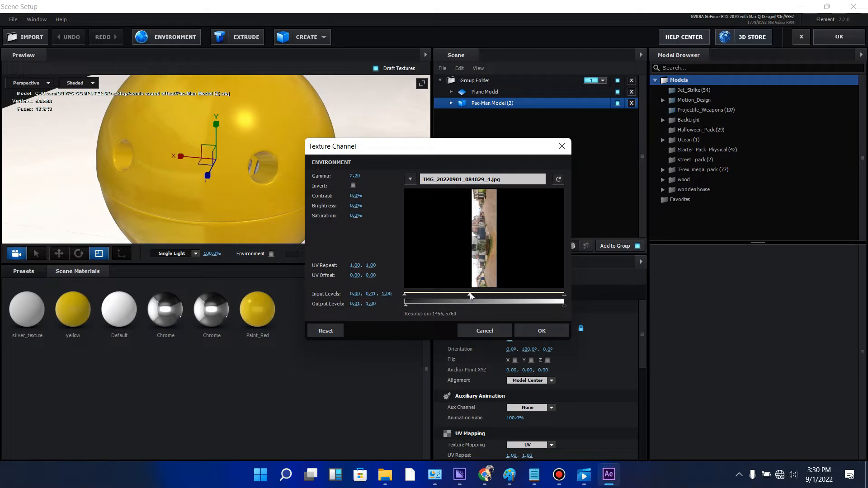
{"action": "left_click", "coordinate": [550, 336]}
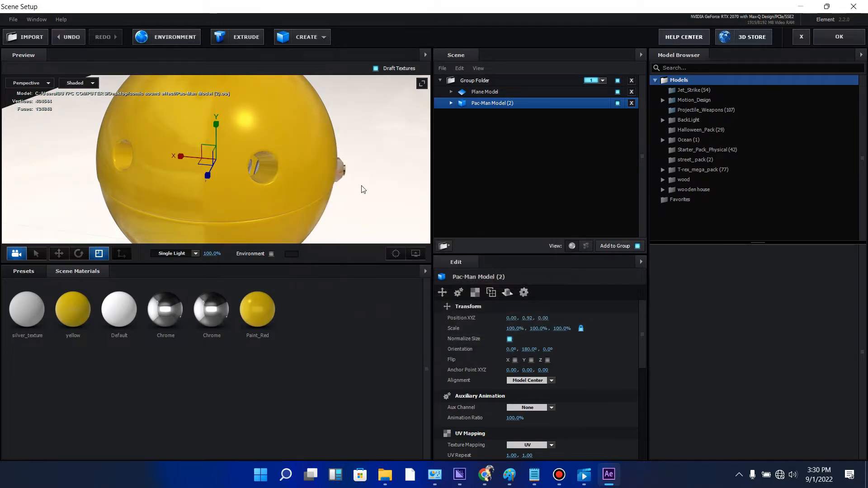
- Enable Matte Shadow on the Plane Model's Default material
{"action": "left_click_drag", "start_coordinate": [363, 189], "coordinate": [242, 193]}
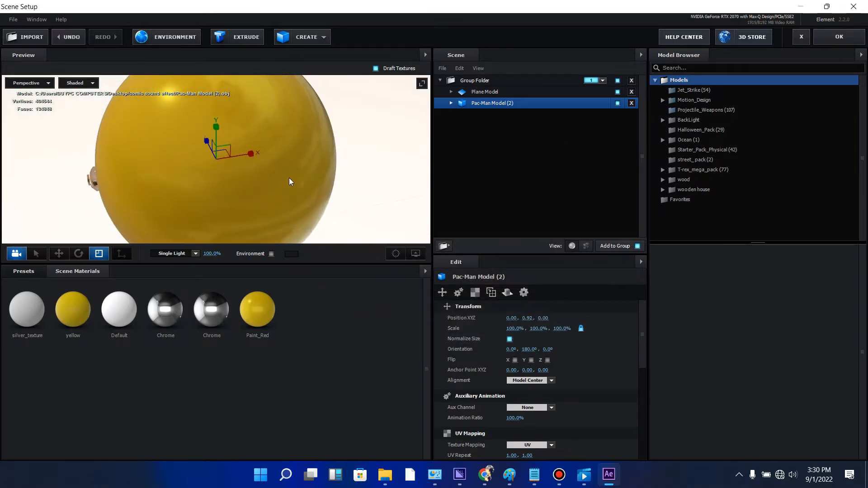
{"action": "left_click_drag", "start_coordinate": [289, 181], "coordinate": [223, 158]}
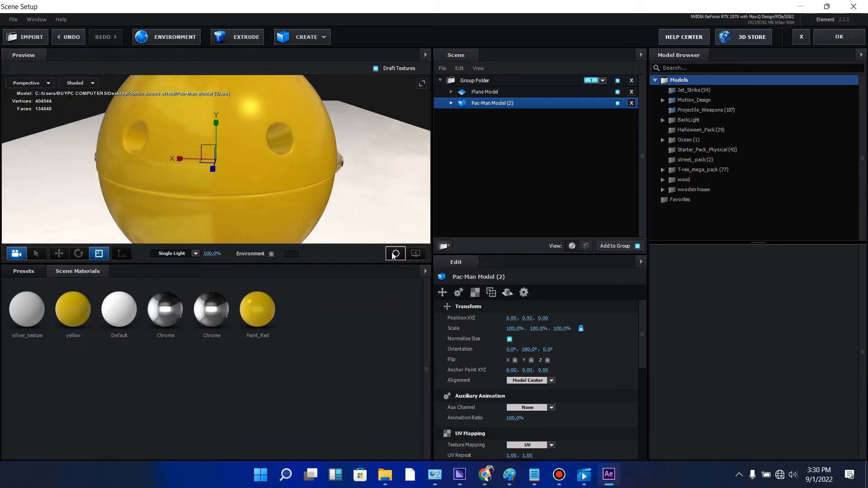
{"action": "scroll", "coordinate": [369, 212], "scroll_direction": "down", "scroll_amount": 3}
{"action": "left_click_drag", "start_coordinate": [345, 189], "coordinate": [298, 188]}
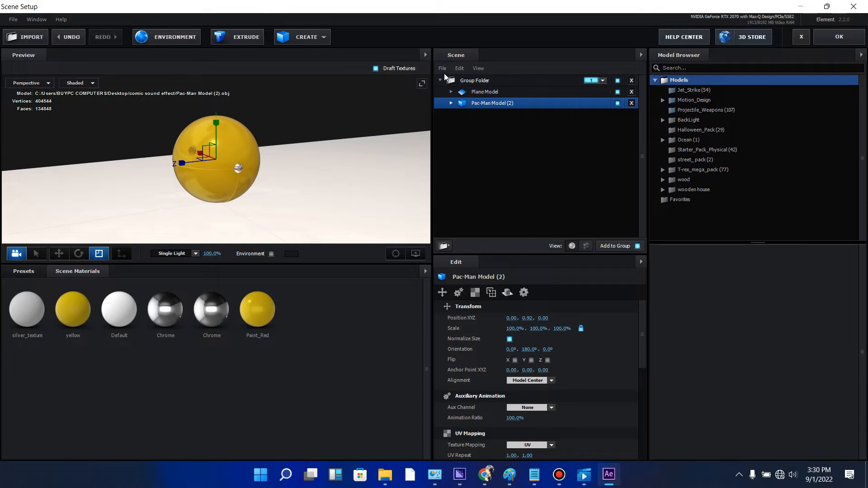
{"action": "left_click_drag", "start_coordinate": [642, 325], "coordinate": [648, 470]}
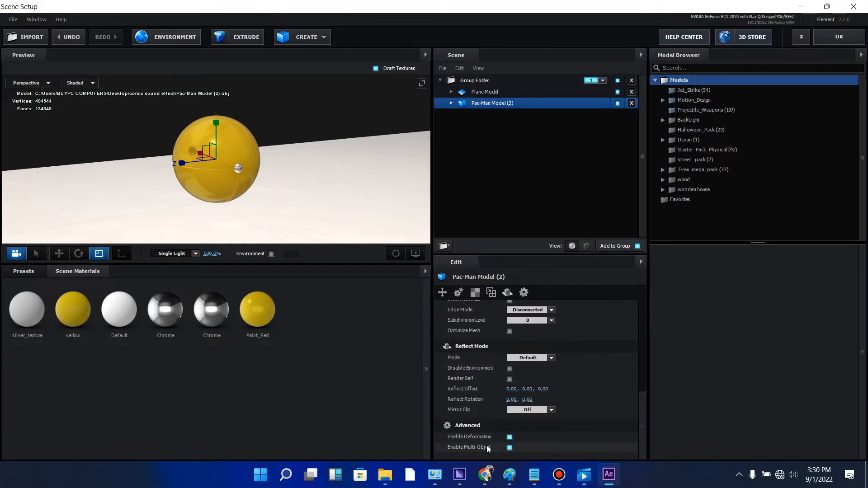
{"action": "left_click", "coordinate": [477, 92]}
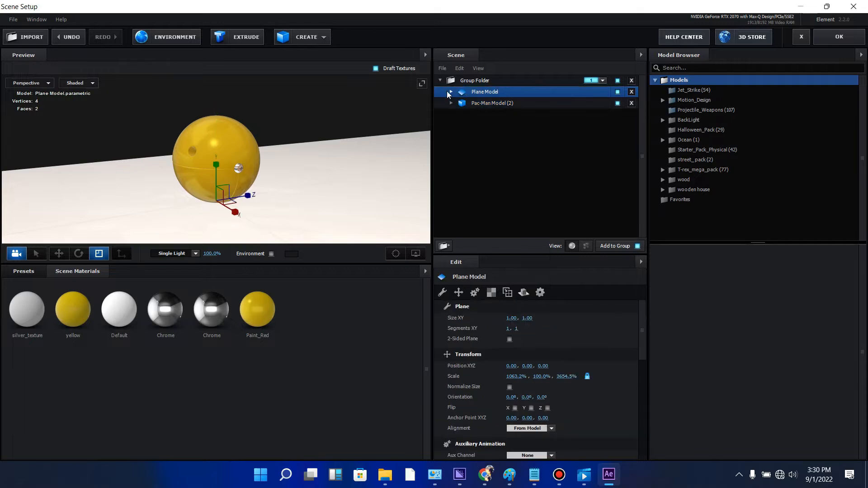
{"action": "left_click", "coordinate": [450, 92]}
{"action": "left_click", "coordinate": [494, 104]}
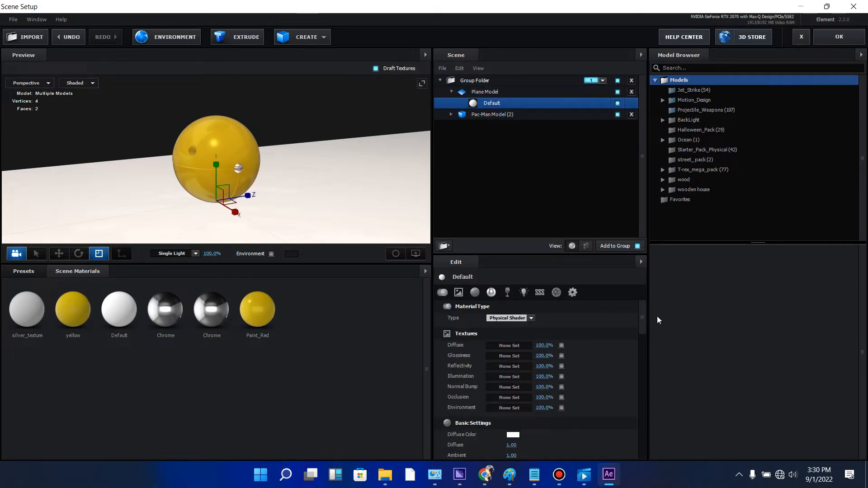
{"action": "left_click_drag", "start_coordinate": [642, 315], "coordinate": [638, 443]}
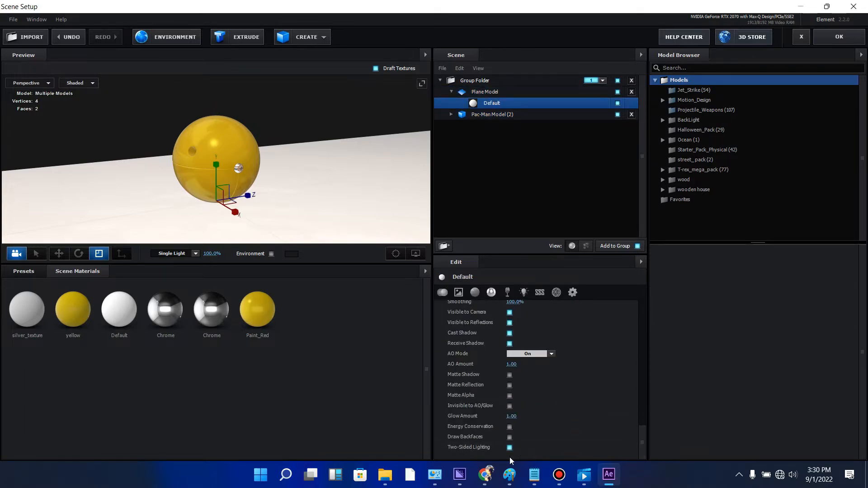
{"action": "left_click", "coordinate": [511, 374]}
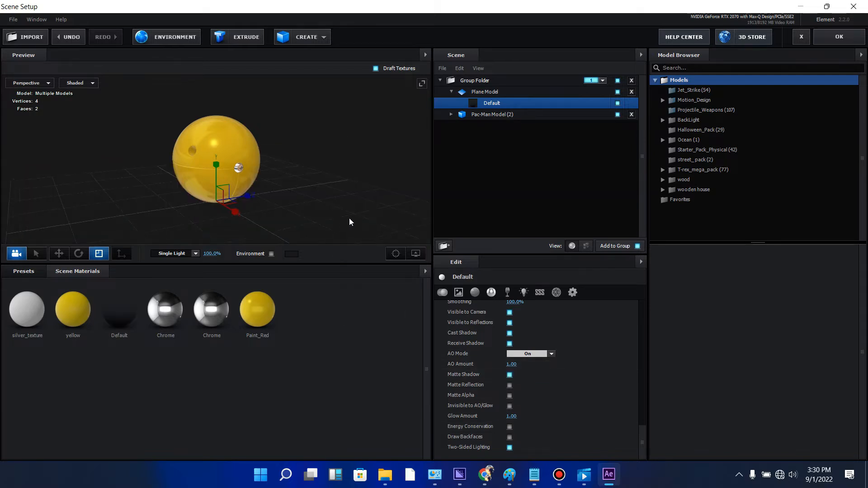
- Apply the Element scene changes and reposition Group 1 on the road at Position XY of about 841.3, 595.7
{"action": "left_click_drag", "start_coordinate": [349, 218], "coordinate": [375, 234]}
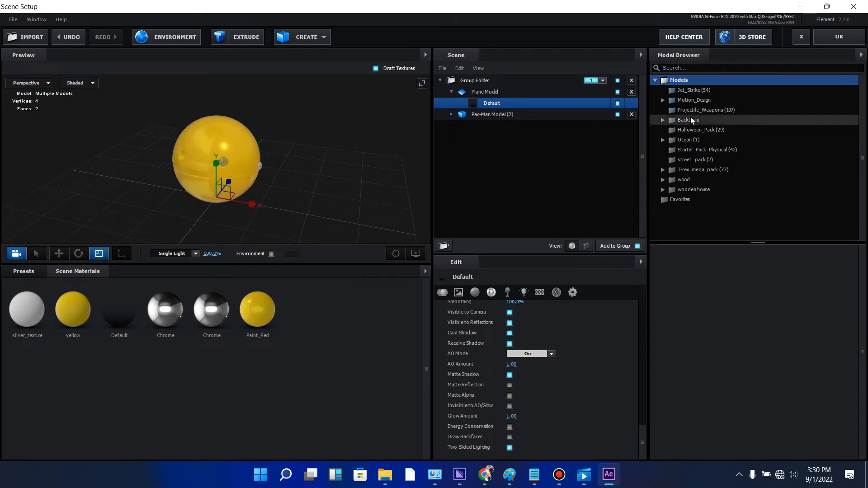
{"action": "left_click", "coordinate": [851, 37]}
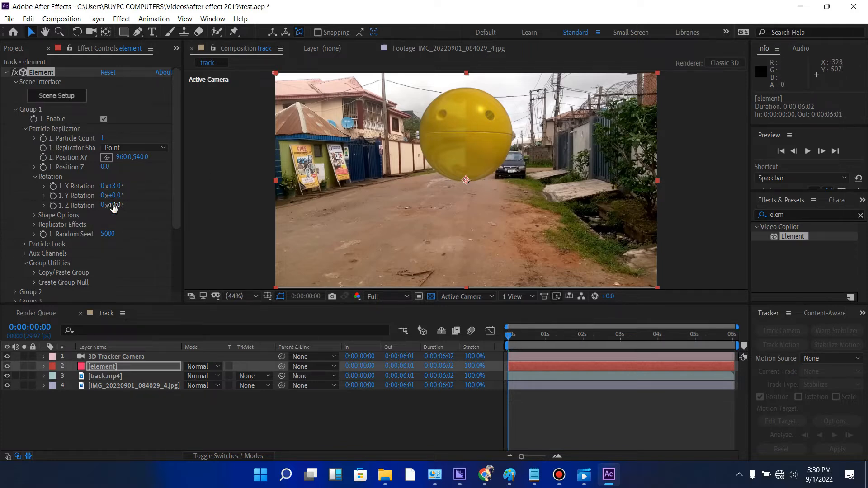
{"action": "left_click", "coordinate": [108, 158]}
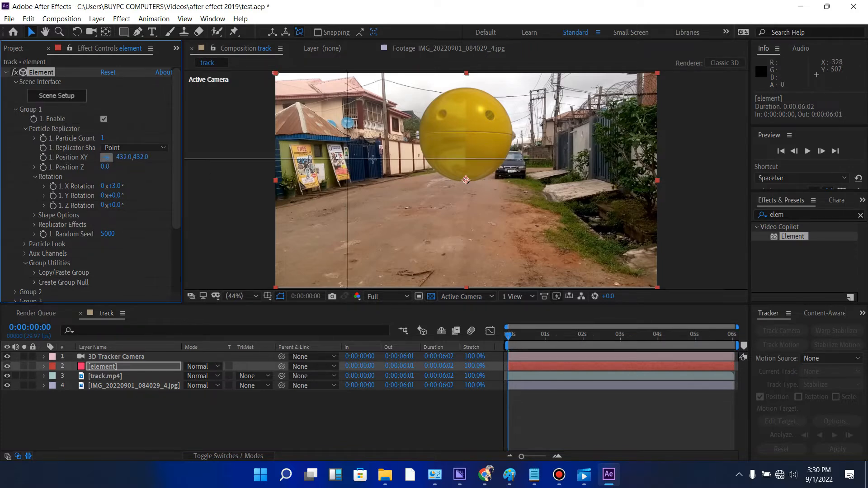
{"action": "left_click_drag", "start_coordinate": [442, 170], "coordinate": [443, 191]}
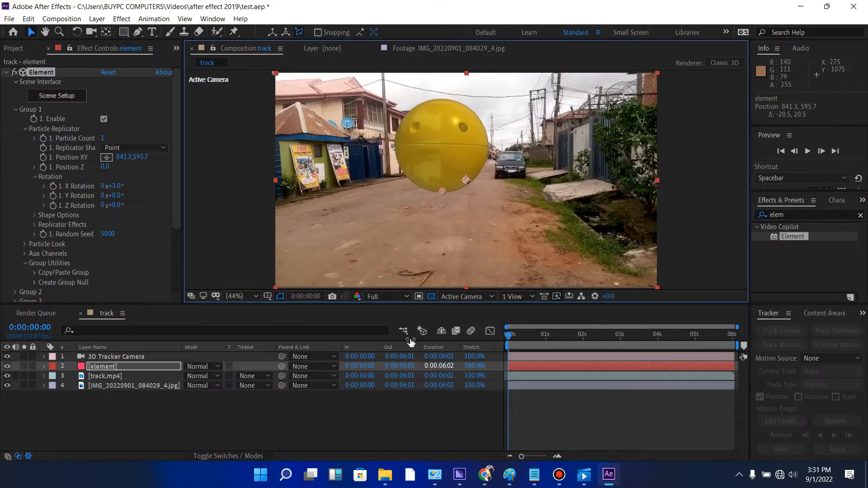
- Turn off Matte Shadow on the Plane Model's Default material, apply the scene, and set Group 1's X Rotation to 4°
{"action": "left_click", "coordinate": [64, 96]}
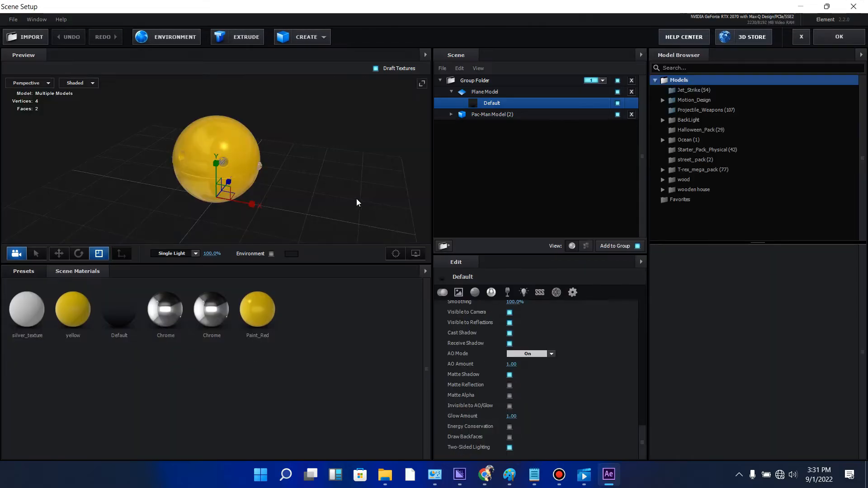
{"action": "left_click", "coordinate": [618, 103]}
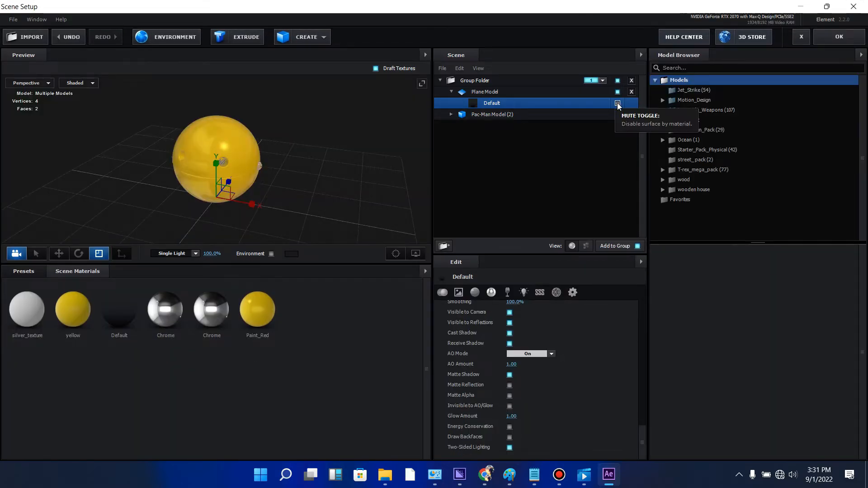
{"action": "left_click", "coordinate": [618, 104]}
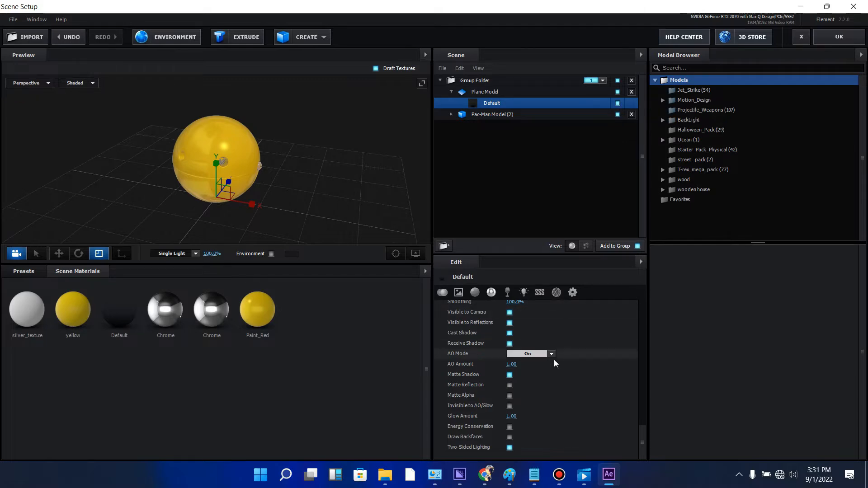
{"action": "left_click", "coordinate": [510, 375]}
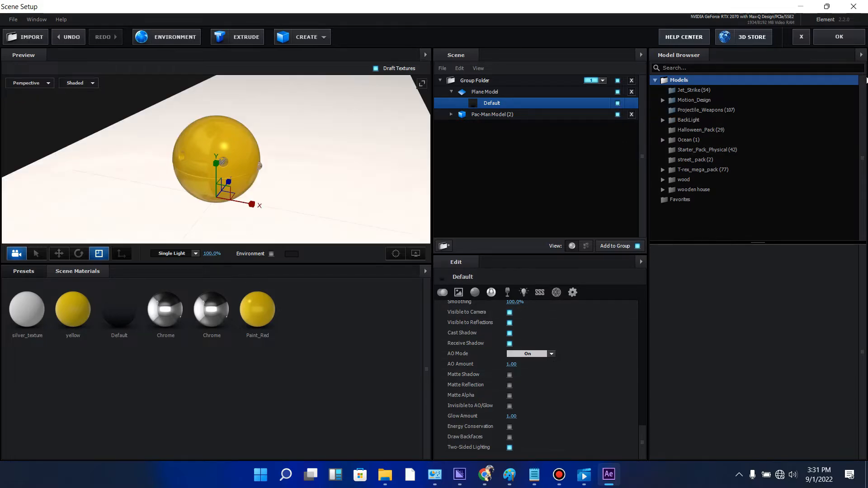
{"action": "left_click", "coordinate": [852, 41]}
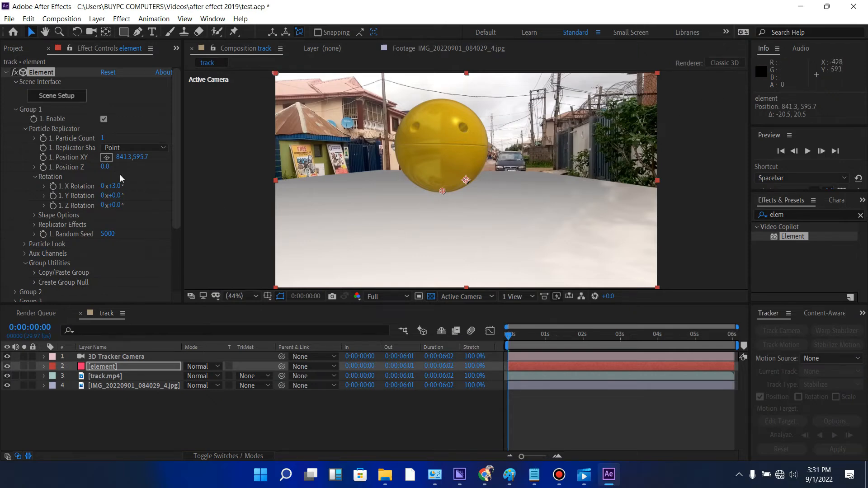
{"action": "left_click_drag", "start_coordinate": [110, 186], "coordinate": [117, 187]}
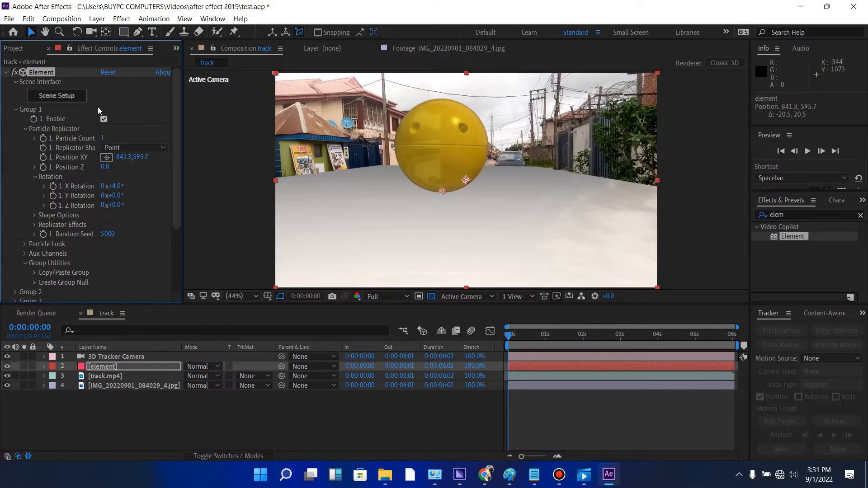
{"action": "right_click", "coordinate": [154, 425]}
{"action": "mouse_move", "coordinate": [208, 309]}
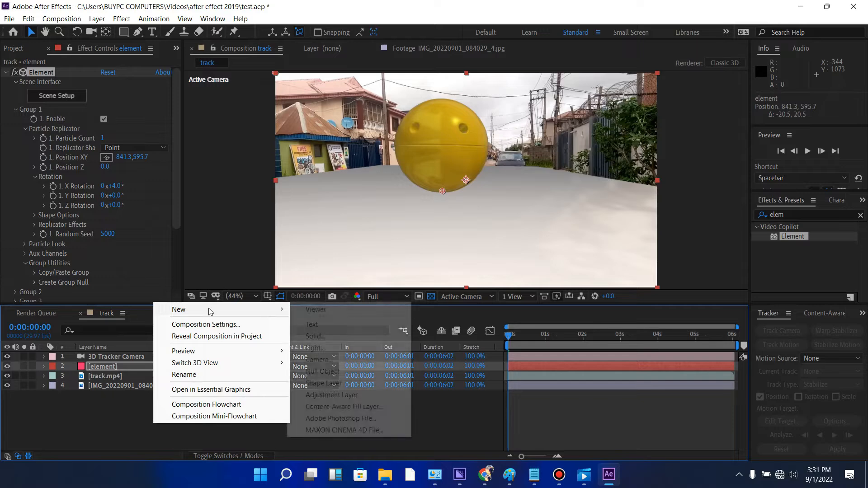
{"action": "left_click", "coordinate": [316, 337]}
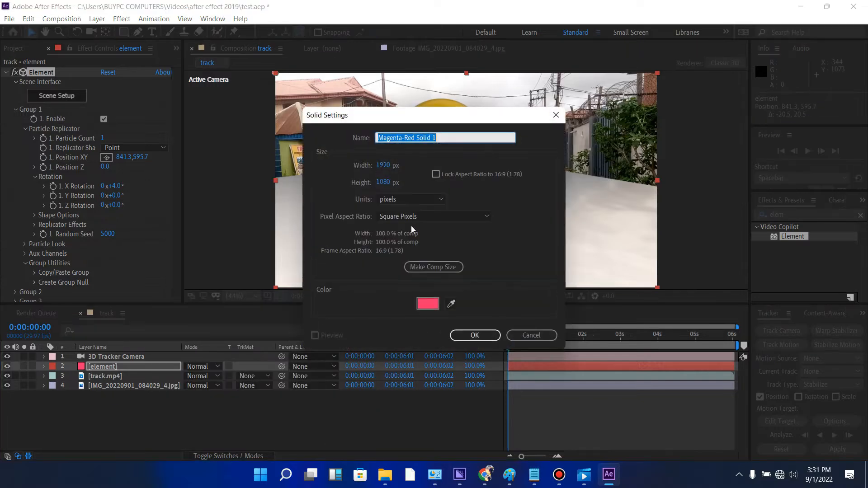
{"action": "left_click", "coordinate": [516, 337]}
- Add a shadow-casting white point light at 100% intensity and raise it above Pac-Man to a Y position of about 53
{"action": "right_click", "coordinate": [331, 409]}
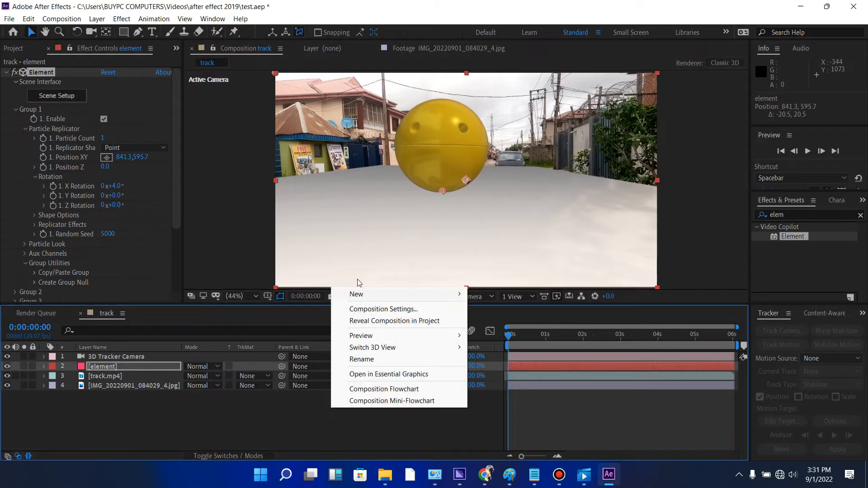
{"action": "mouse_move", "coordinate": [368, 300]}
{"action": "left_click", "coordinate": [492, 332]}
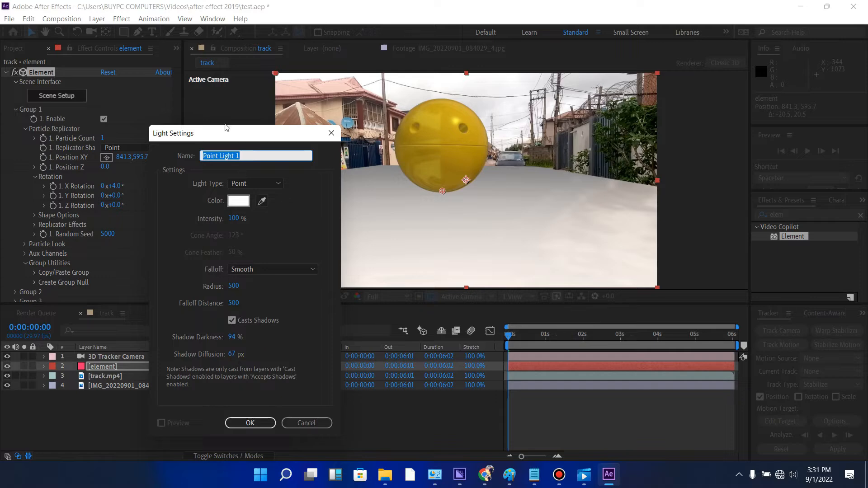
{"action": "left_click", "coordinate": [250, 423]}
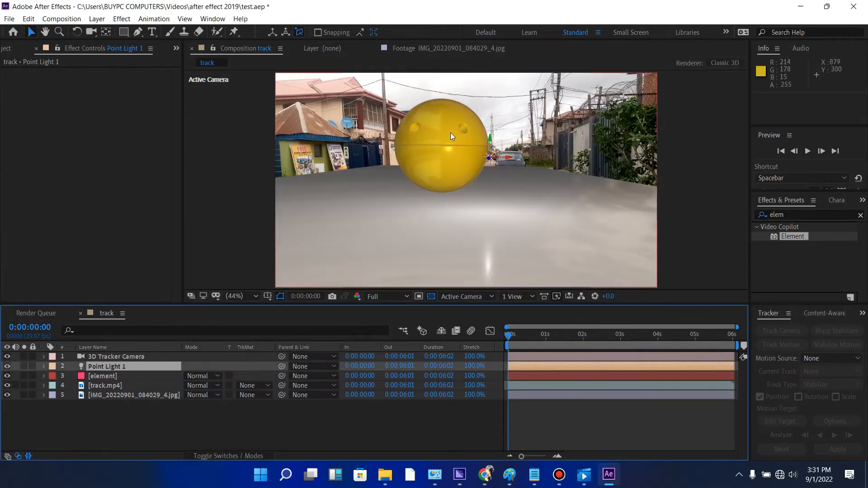
{"action": "left_click", "coordinate": [491, 138]}
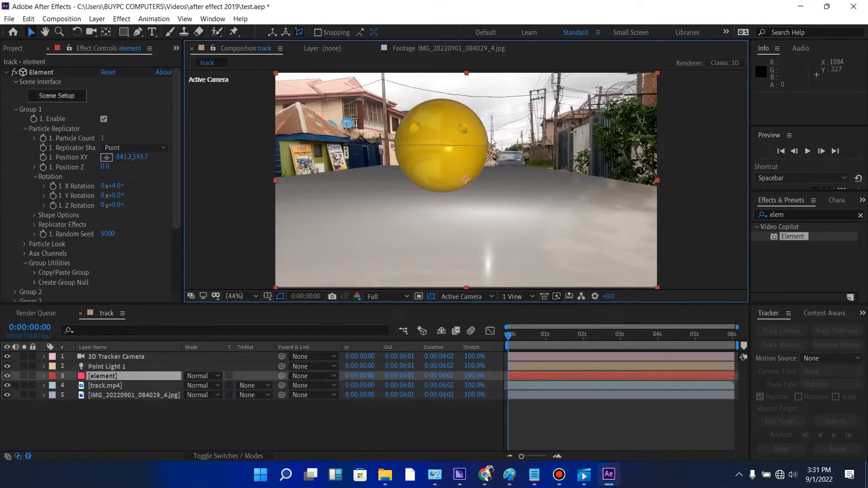
{"action": "left_click", "coordinate": [489, 157]}
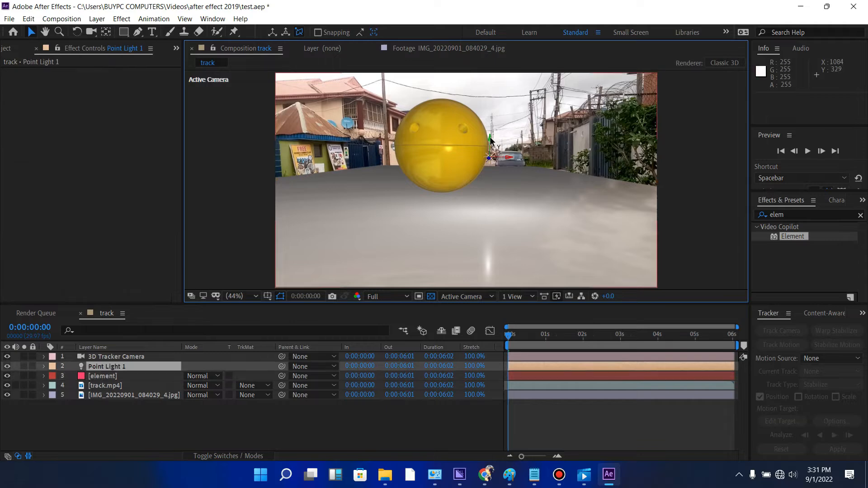
{"action": "left_click_drag", "start_coordinate": [489, 137], "coordinate": [483, 57]}
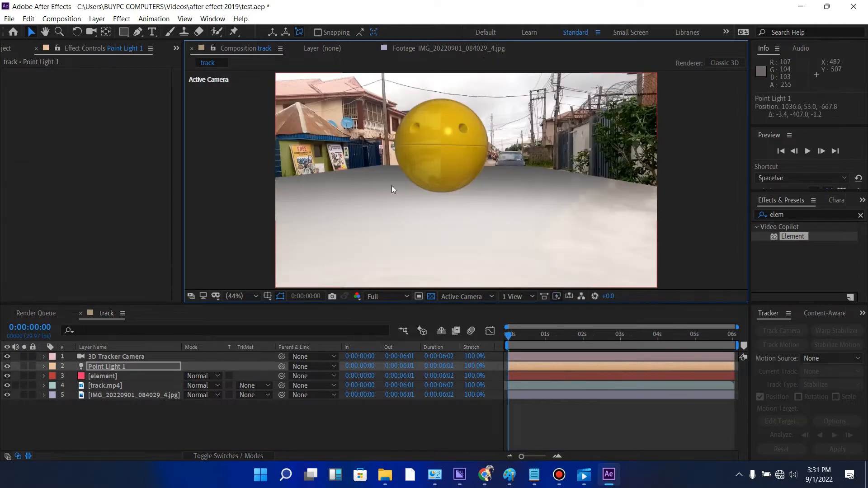
- Enable shadows in the Element effect's render settings on the element layer
{"action": "left_click", "coordinate": [119, 376]}
{"action": "left_click", "coordinate": [16, 110]}
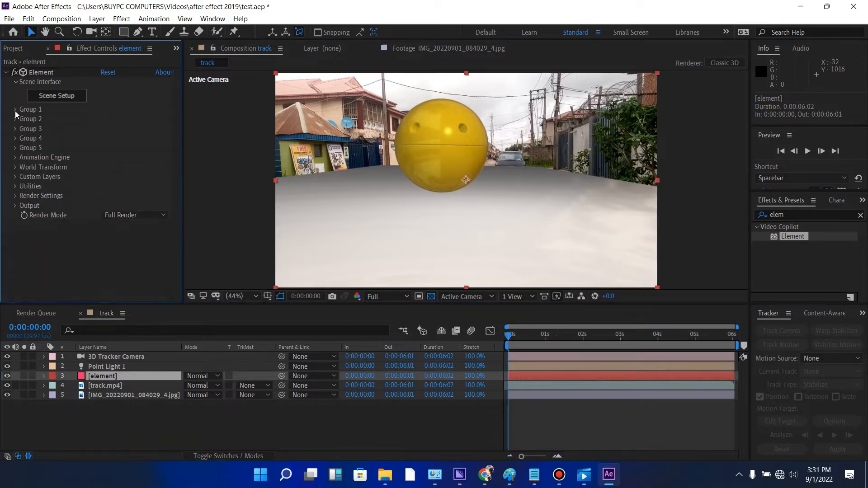
{"action": "left_click", "coordinate": [15, 197]}
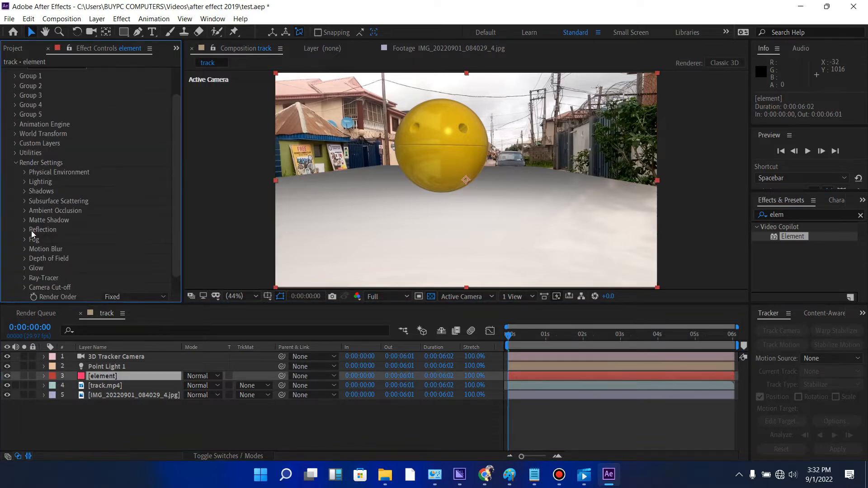
{"action": "left_click", "coordinate": [24, 192]}
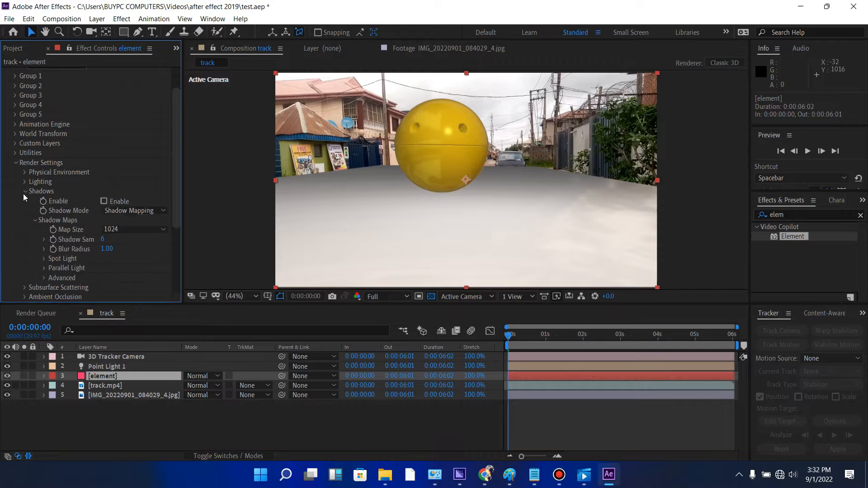
{"action": "left_click", "coordinate": [103, 202]}
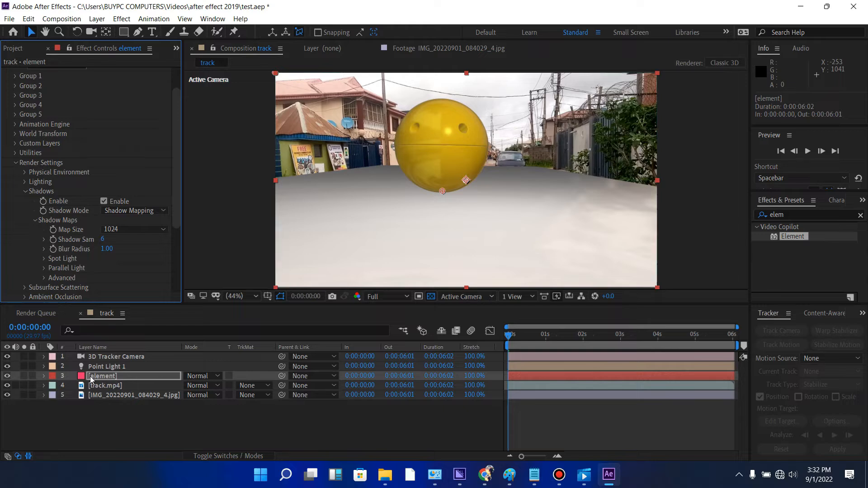
- Re-enable Matte Shadow on the Plane Model's Default material in the Element scene setup and apply the scene
{"action": "left_click", "coordinate": [115, 376]}
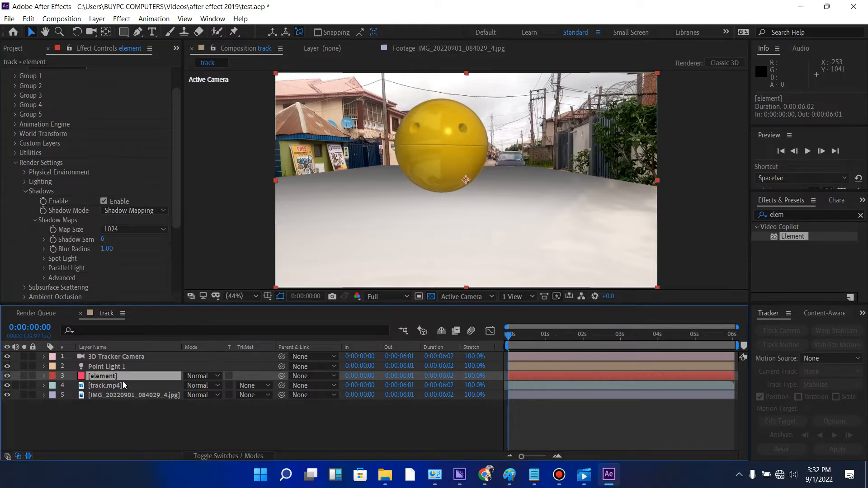
{"action": "left_click_drag", "start_coordinate": [178, 127], "coordinate": [179, 89]}
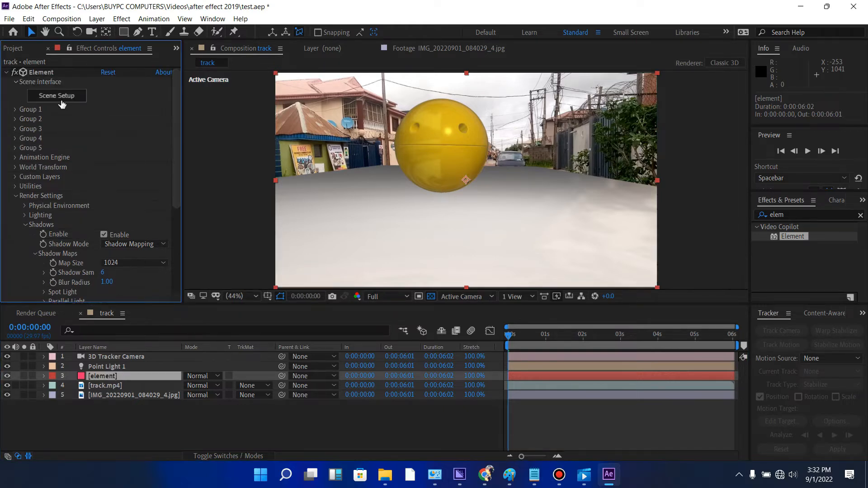
{"action": "left_click", "coordinate": [64, 94]}
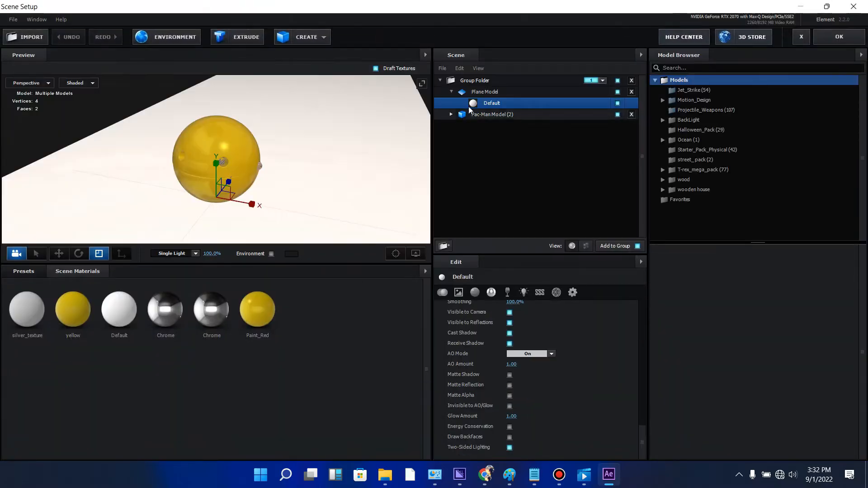
{"action": "left_click", "coordinate": [486, 94]}
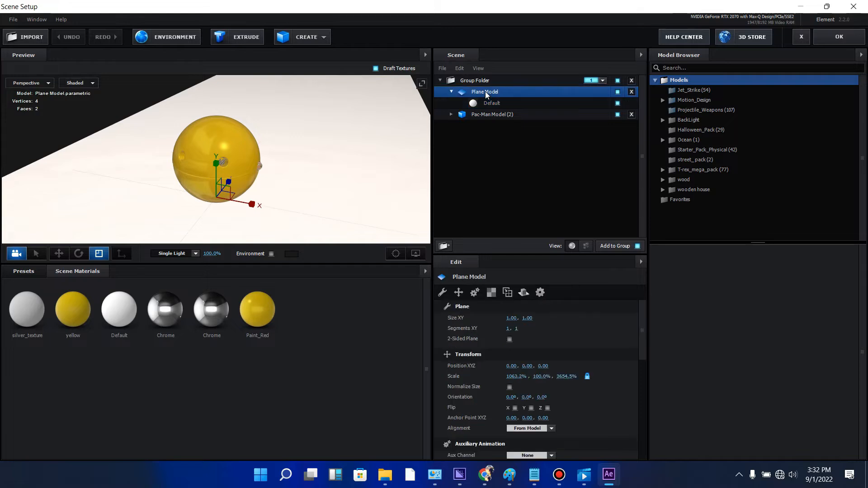
{"action": "mouse_move", "coordinate": [642, 325]}
{"action": "left_mouse_down"}
{"action": "mouse_move", "coordinate": [646, 419]}
{"action": "mouse_move", "coordinate": [642, 312]}
{"action": "left_mouse_up"}
{"action": "left_click", "coordinate": [494, 100]}
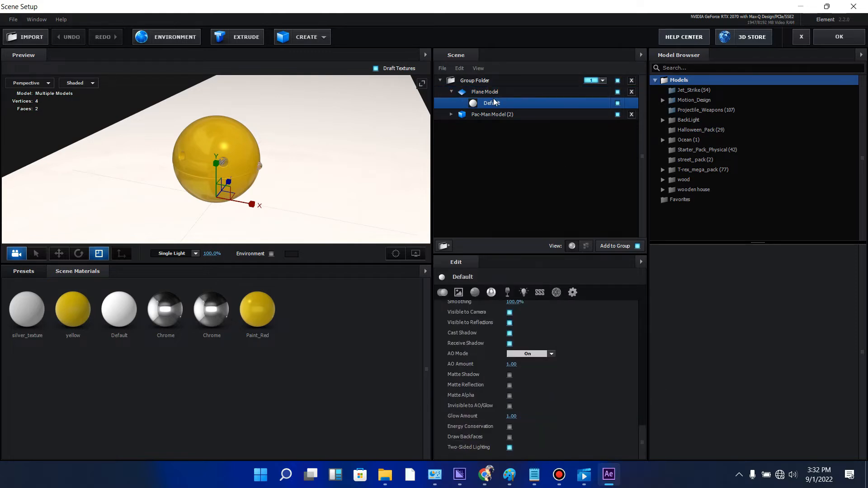
{"action": "left_click", "coordinate": [510, 375]}
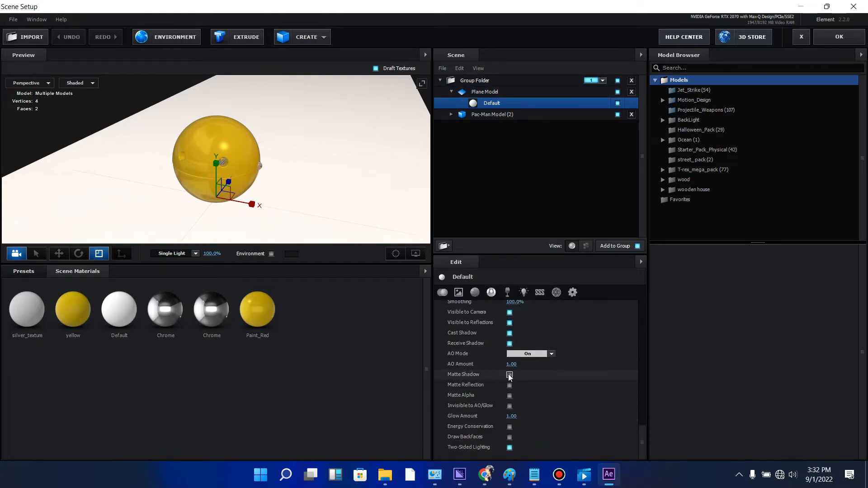
{"action": "left_click", "coordinate": [825, 30]}
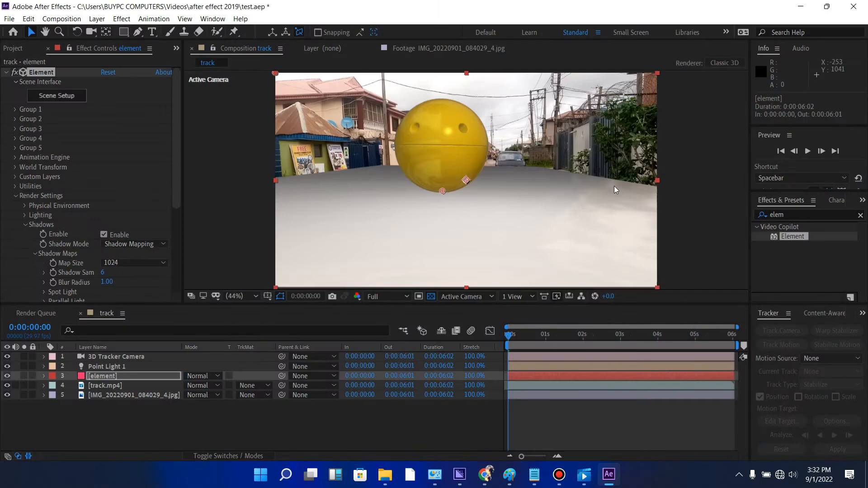
- Change the point light to a Parallel light with 45% shadow darkness, and collapse its layer properties
{"action": "double_click", "coordinate": [146, 368]}
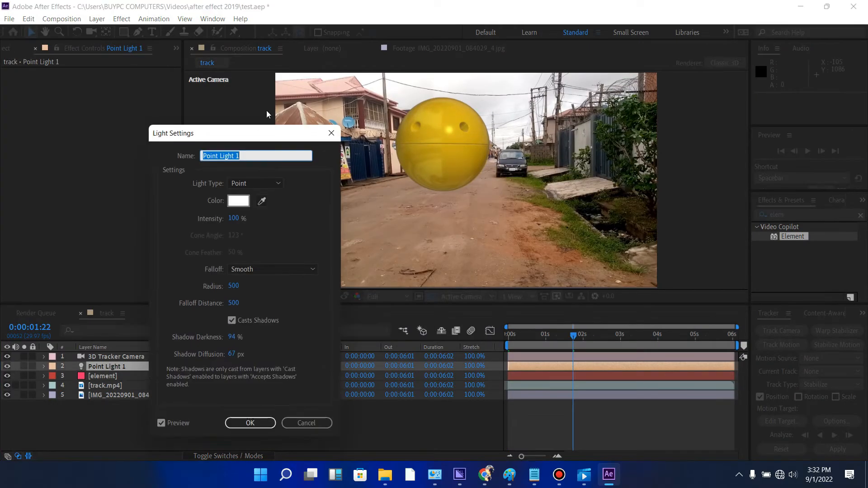
{"action": "left_click", "coordinate": [265, 188]}
{"action": "left_click", "coordinate": [264, 195]}
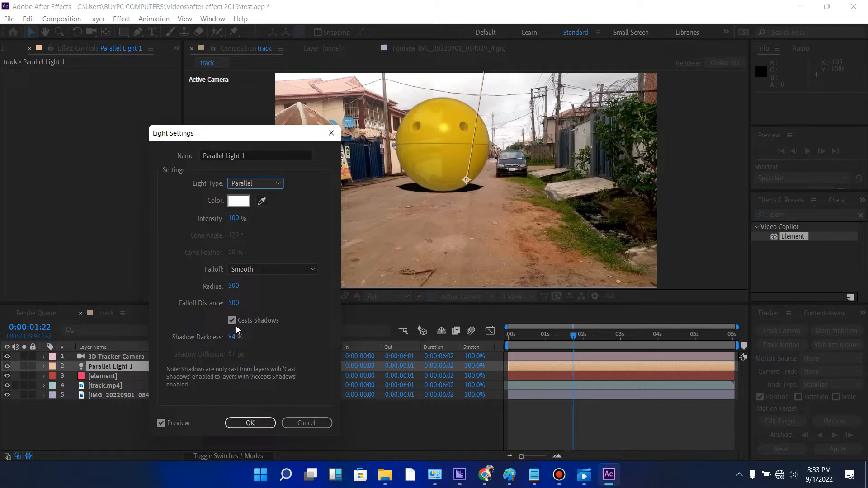
{"action": "left_click_drag", "start_coordinate": [231, 337], "coordinate": [202, 340]}
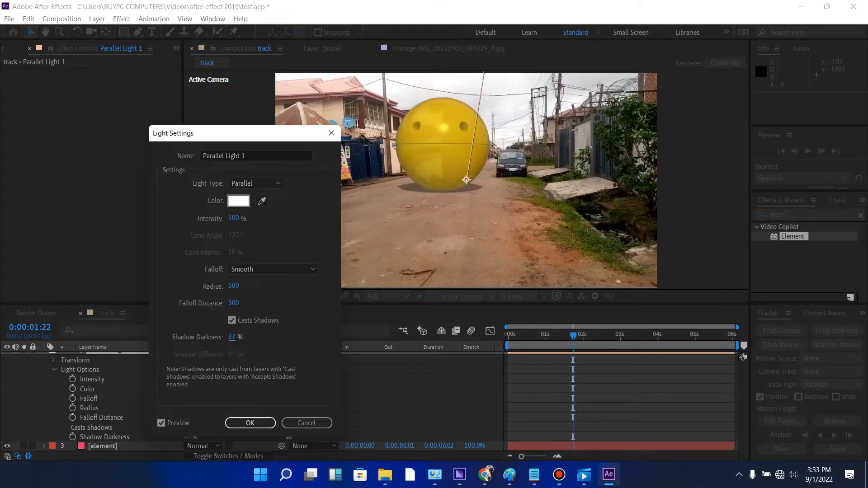
{"action": "left_click_drag", "start_coordinate": [237, 339], "coordinate": [240, 339]}
{"action": "left_click", "coordinate": [255, 425]}
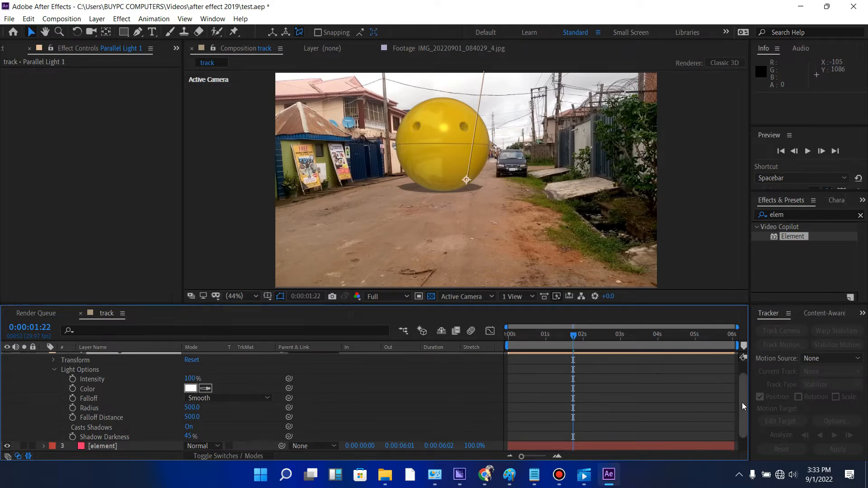
{"action": "scroll", "coordinate": [743, 406], "scroll_direction": "up", "scroll_amount": 2}
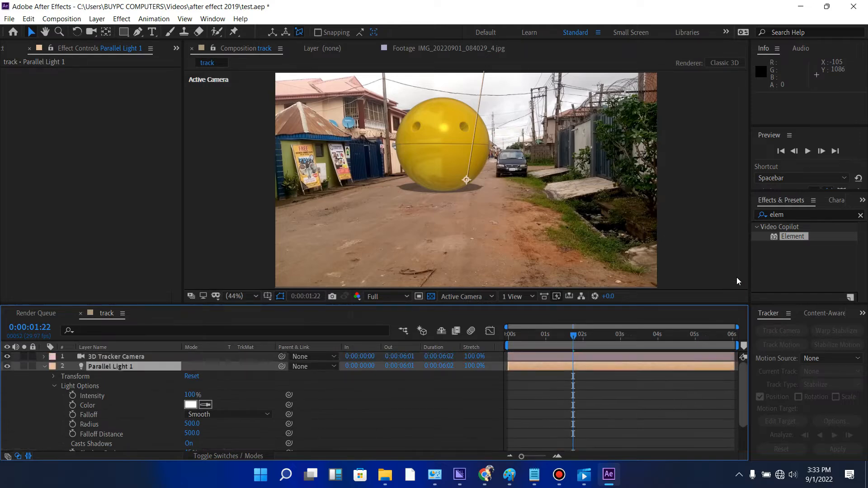
{"action": "left_click", "coordinate": [44, 366]}
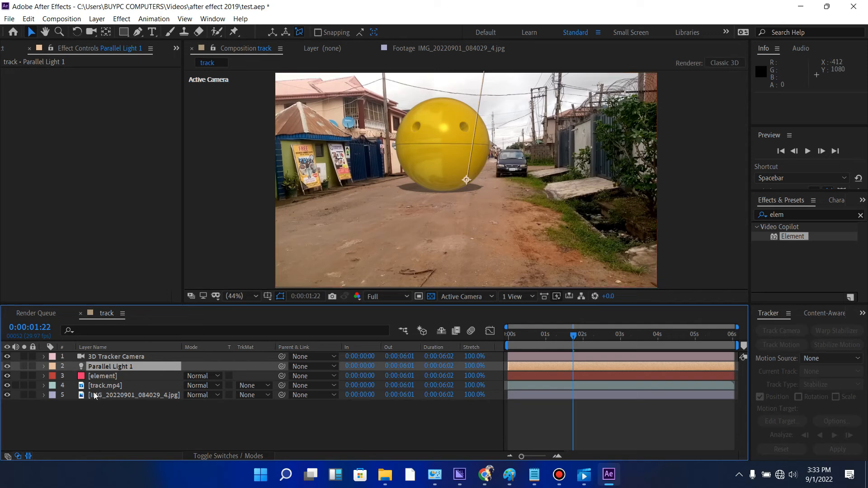
- Enable ambient occlusion in the Element effect's render settings on the element layer and set its AO mode to Ray-Traced
{"action": "left_click", "coordinate": [110, 377]}
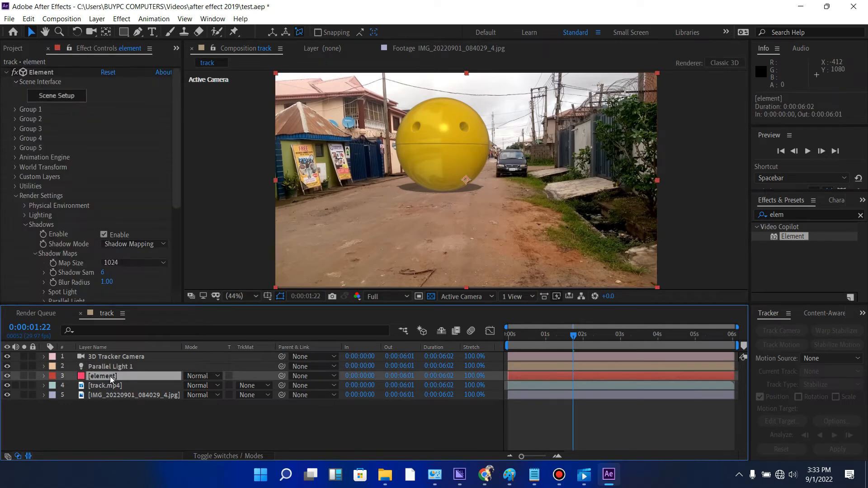
{"action": "left_click", "coordinate": [16, 196]}
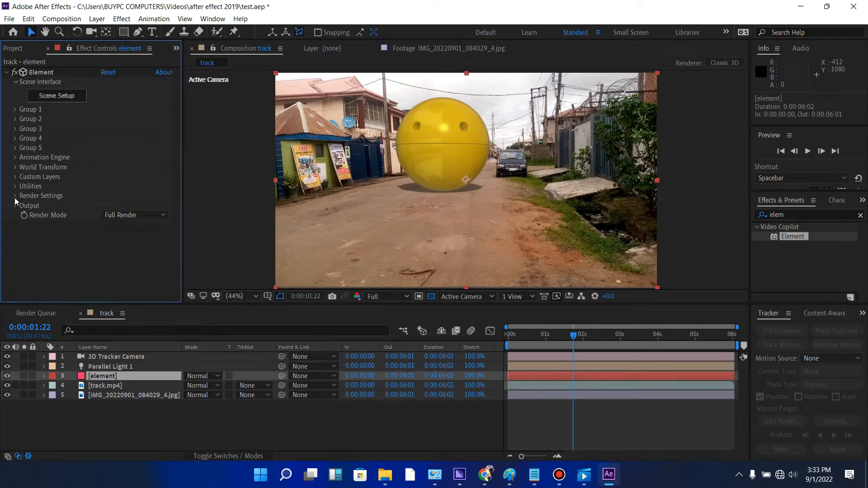
{"action": "left_click", "coordinate": [15, 196]}
{"action": "scroll", "coordinate": [61, 189], "scroll_direction": "down", "scroll_amount": 4}
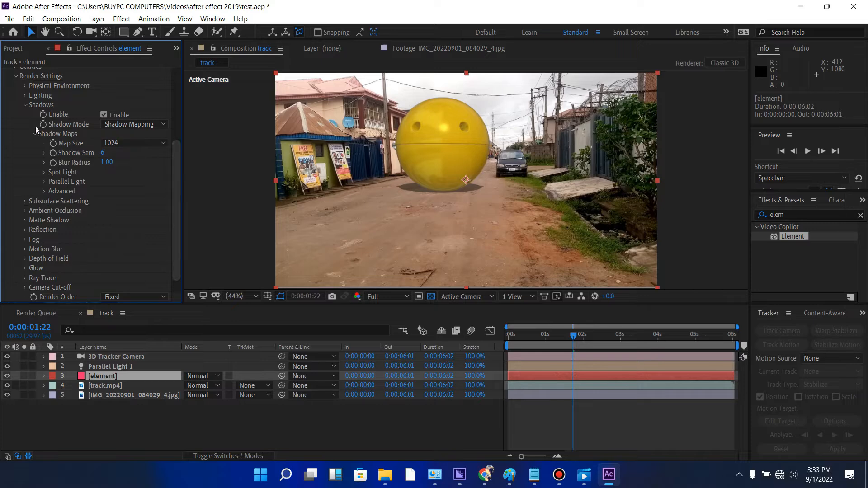
{"action": "left_click", "coordinate": [24, 210]}
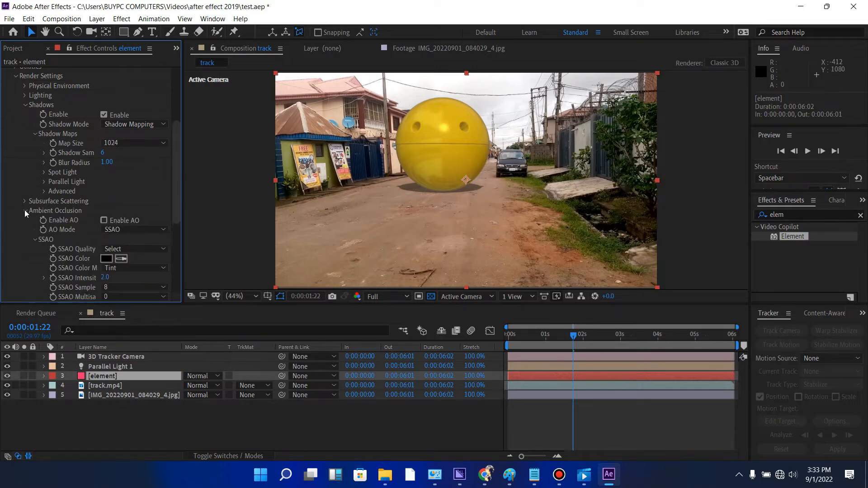
{"action": "scroll", "coordinate": [116, 166], "scroll_direction": "down", "scroll_amount": 3}
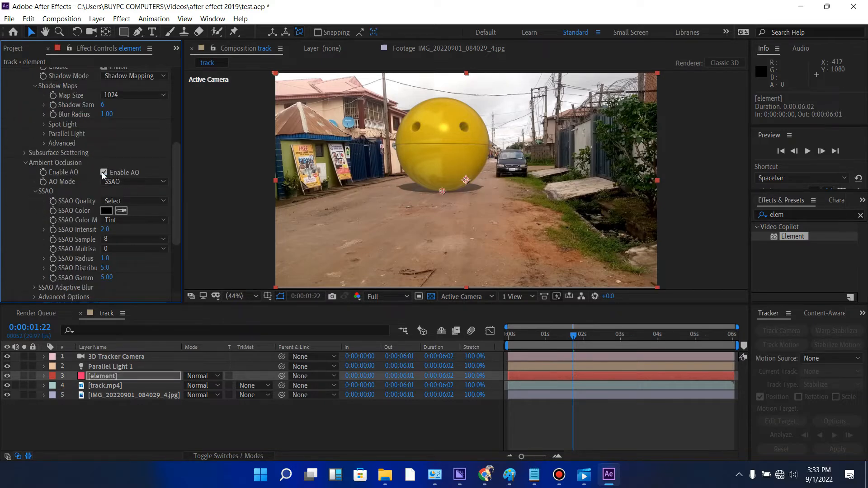
{"action": "left_click", "coordinate": [123, 182]}
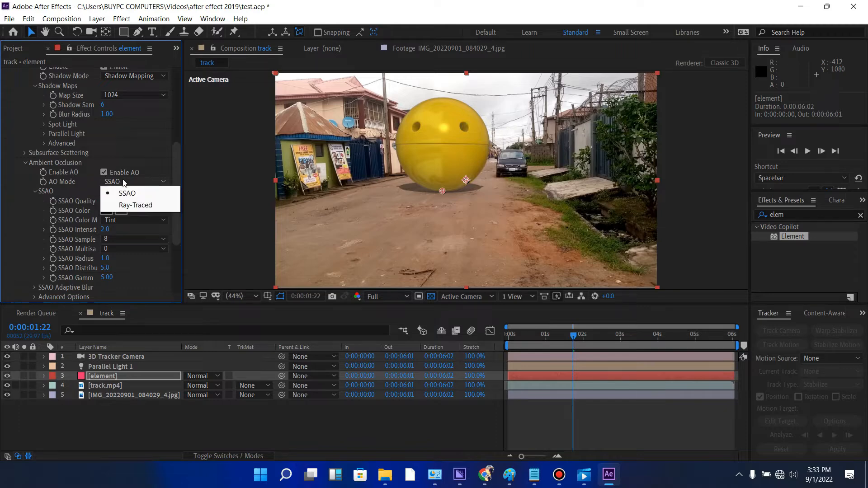
{"action": "left_click", "coordinate": [136, 204]}
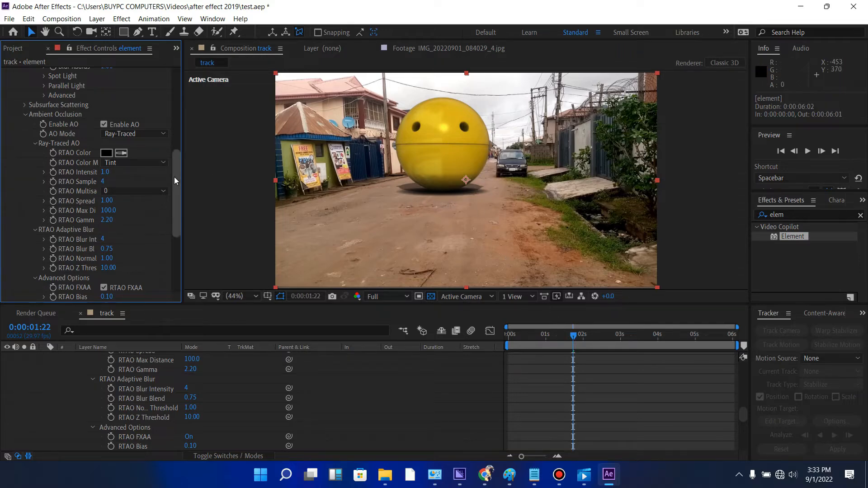
- Reposition Element's Group 1 on the road by setting its Position XY to about 809.3, 618.7
{"action": "left_click_drag", "start_coordinate": [175, 178], "coordinate": [193, 66]}
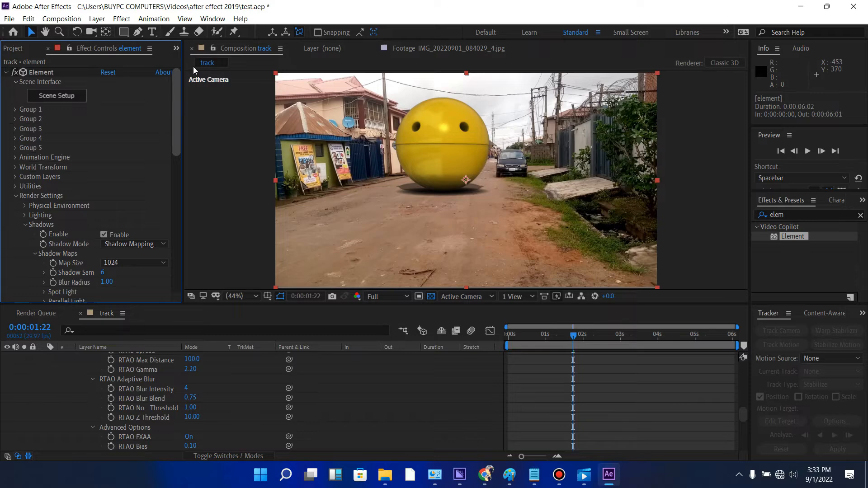
{"action": "left_click", "coordinate": [15, 110]}
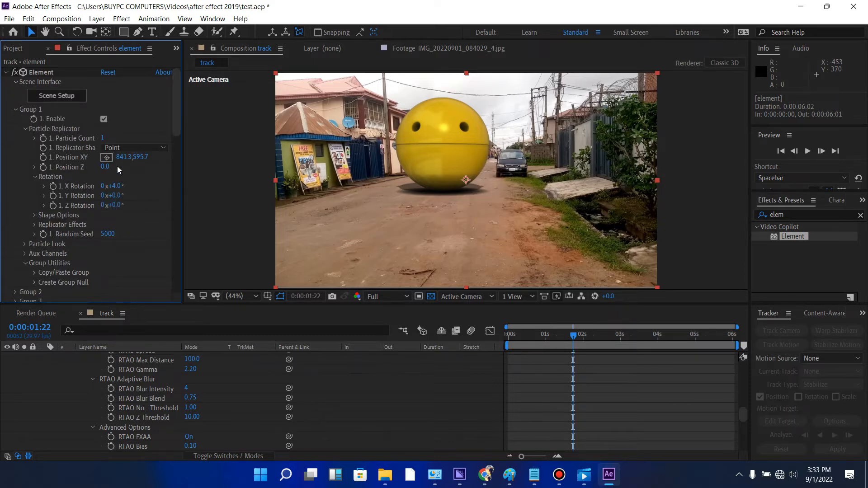
{"action": "left_click_drag", "start_coordinate": [141, 161], "coordinate": [116, 157]}
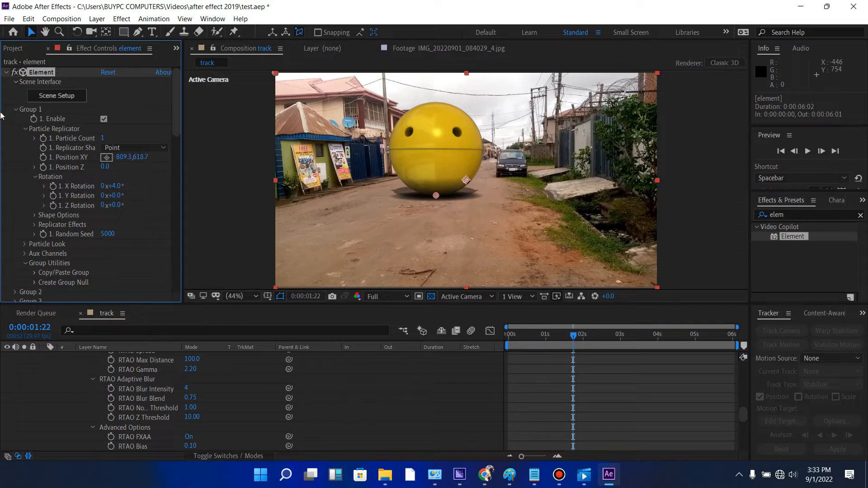
{"action": "left_click", "coordinate": [15, 109]}
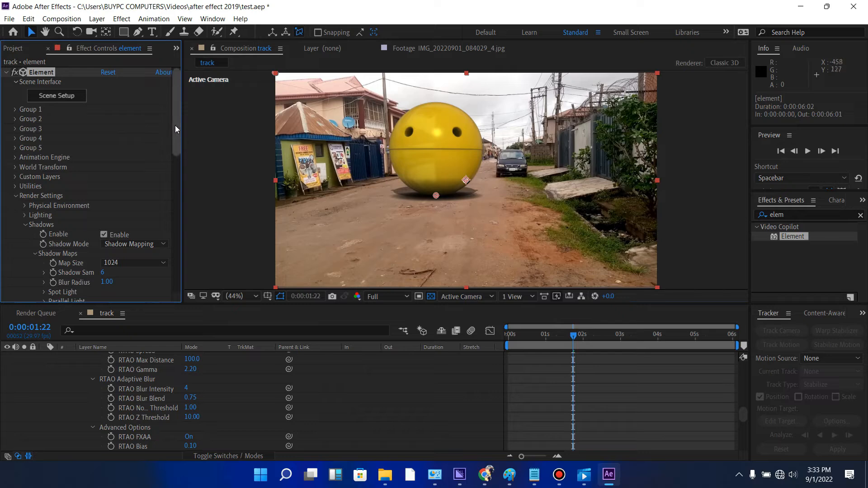
- Set the ray-traced ambient occlusion's RTAO Bias to 1.00 and RTAO Gamma to 3.00, and collapse the Ambient Occlusion settings
{"action": "mouse_move", "coordinate": [176, 126]}
{"action": "left_mouse_down"}
{"action": "mouse_move", "coordinate": [183, 289]}
{"action": "mouse_move", "coordinate": [186, 231]}
{"action": "left_mouse_up"}
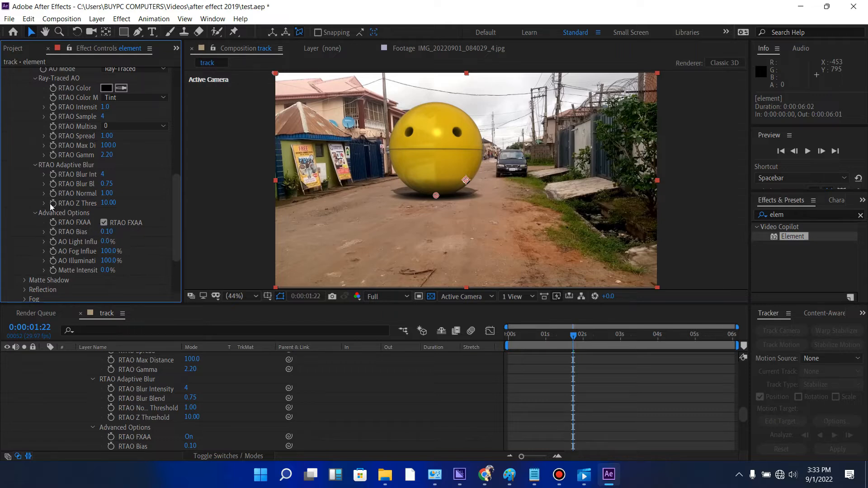
{"action": "left_click", "coordinate": [108, 235]}
{"action": "type", "text": "1"}
{"action": "key", "text": "Return"}
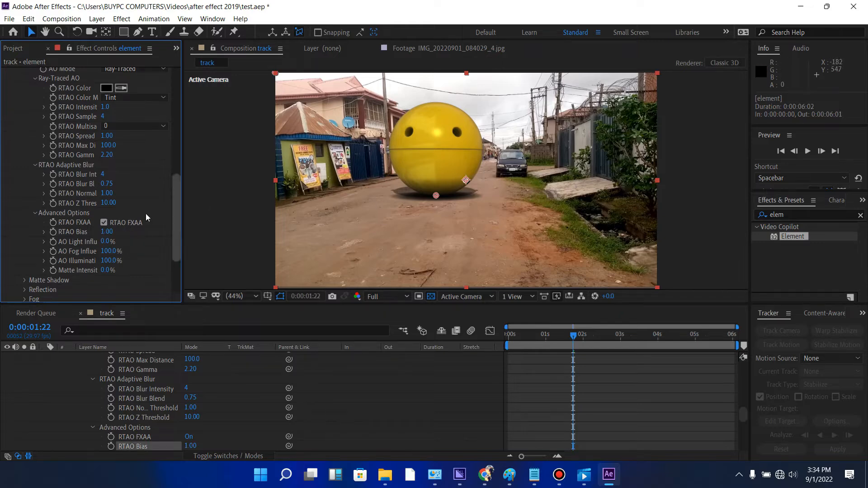
{"action": "mouse_move", "coordinate": [176, 195]}
{"action": "left_mouse_down"}
{"action": "mouse_move", "coordinate": [188, 102]}
{"action": "mouse_move", "coordinate": [186, 185]}
{"action": "left_mouse_up"}
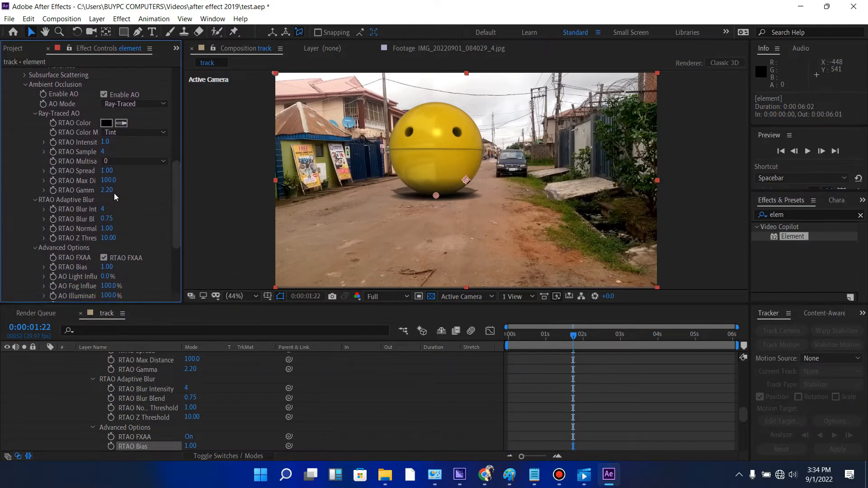
{"action": "left_click", "coordinate": [106, 190]}
{"action": "type", "text": "3"}
{"action": "key", "text": "Return"}
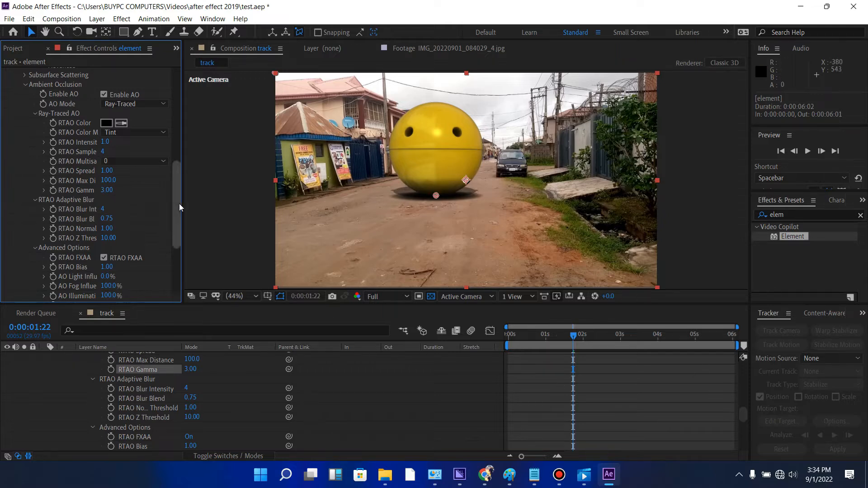
{"action": "scroll", "coordinate": [180, 163], "scroll_direction": "up", "scroll_amount": 5}
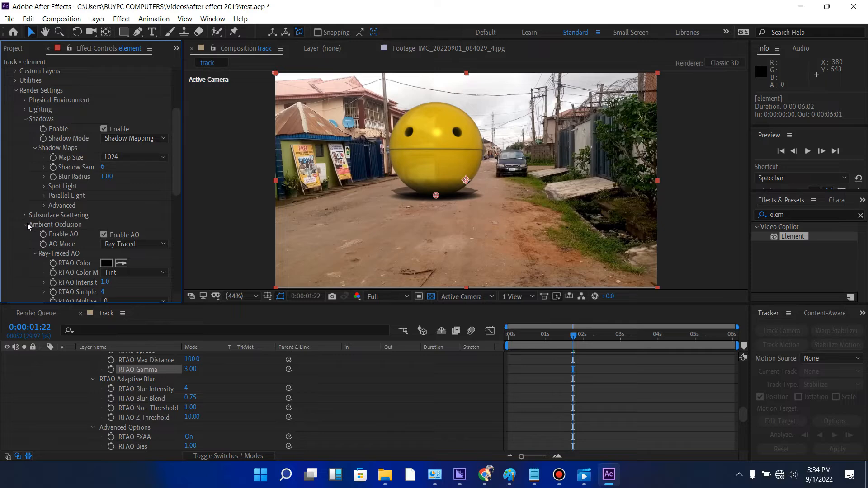
{"action": "left_click", "coordinate": [24, 225]}
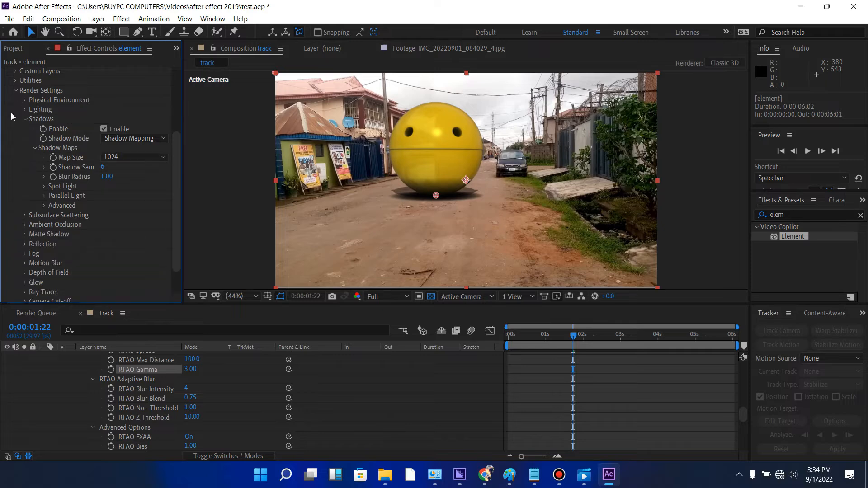
- Switch Element's shadow mode to Ray-Traced in the render settings and collapse the Shadows group
{"action": "left_click", "coordinate": [25, 118]}
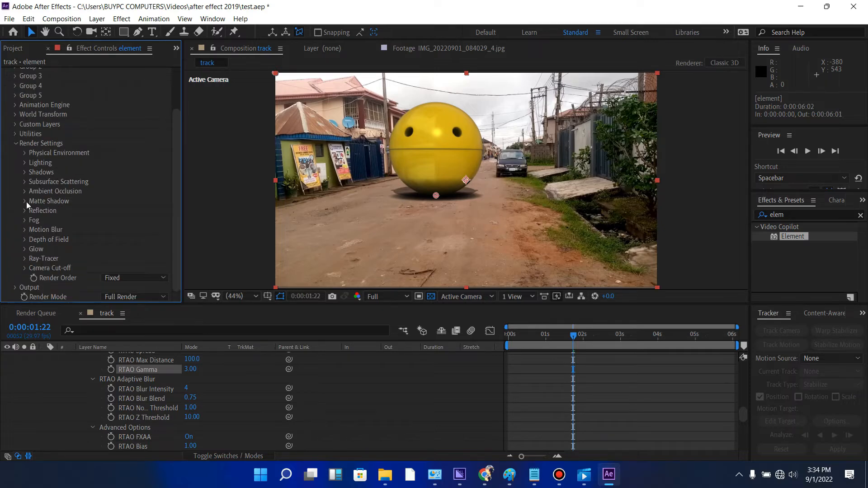
{"action": "left_click", "coordinate": [25, 172]}
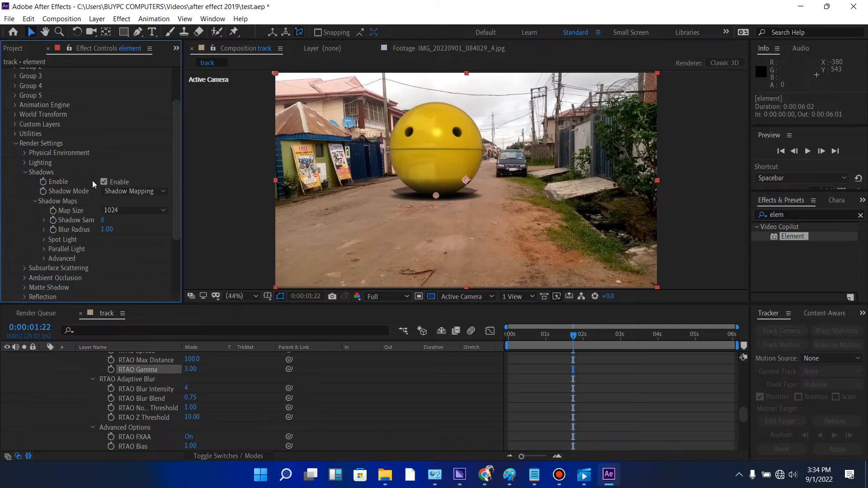
{"action": "left_click", "coordinate": [123, 191]}
{"action": "left_click", "coordinate": [130, 216]}
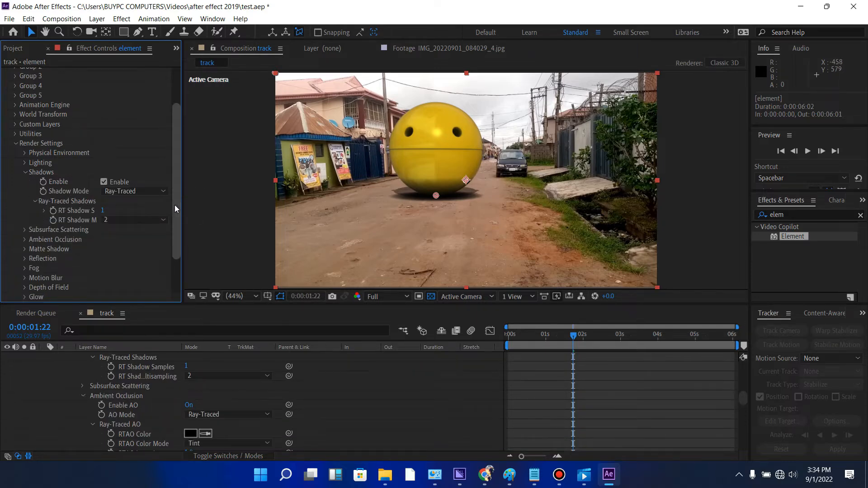
{"action": "left_click", "coordinate": [26, 172]}
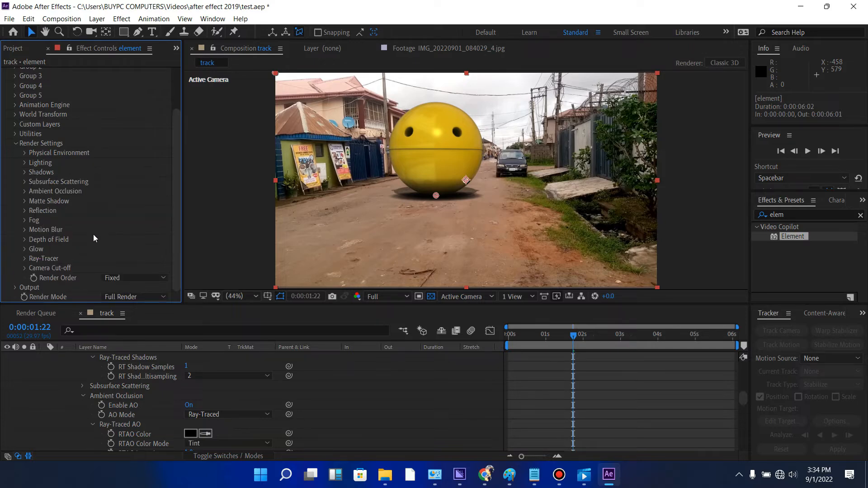
- Set Element's output Gamma to 3.00 and Texture Gamma to about 2.85 in the Sampling & Aliasing settings
{"action": "left_click", "coordinate": [26, 194]}
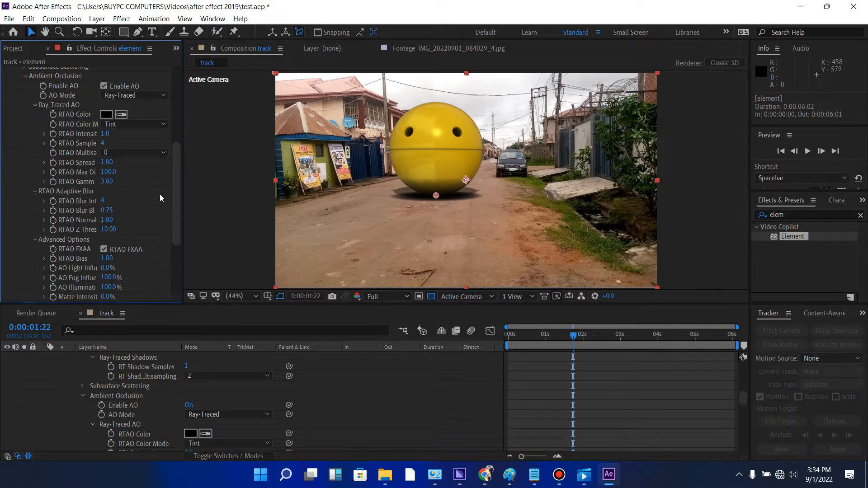
{"action": "left_click_drag", "start_coordinate": [172, 202], "coordinate": [172, 261]}
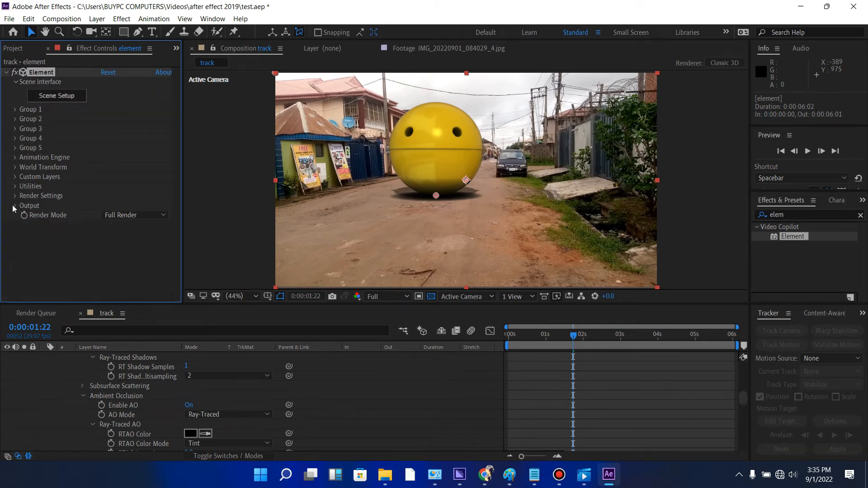
{"action": "left_click", "coordinate": [14, 207]}
{"action": "left_click_drag", "start_coordinate": [178, 200], "coordinate": [171, 237]}
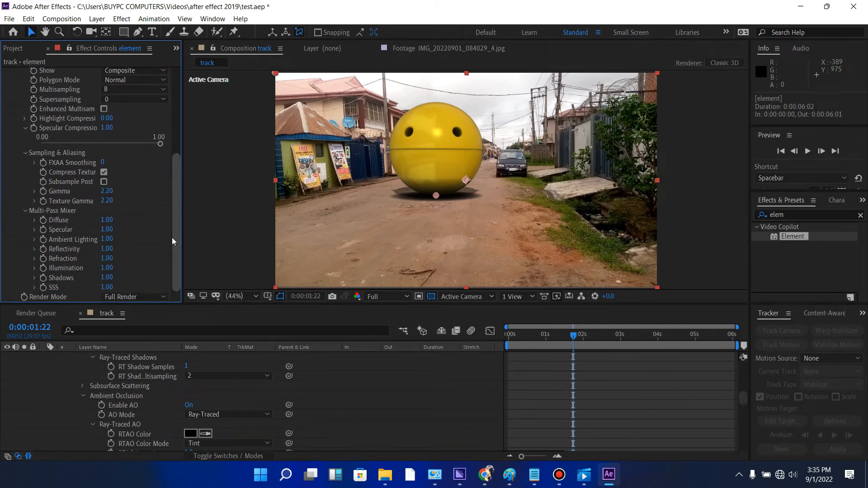
{"action": "left_click", "coordinate": [108, 191]}
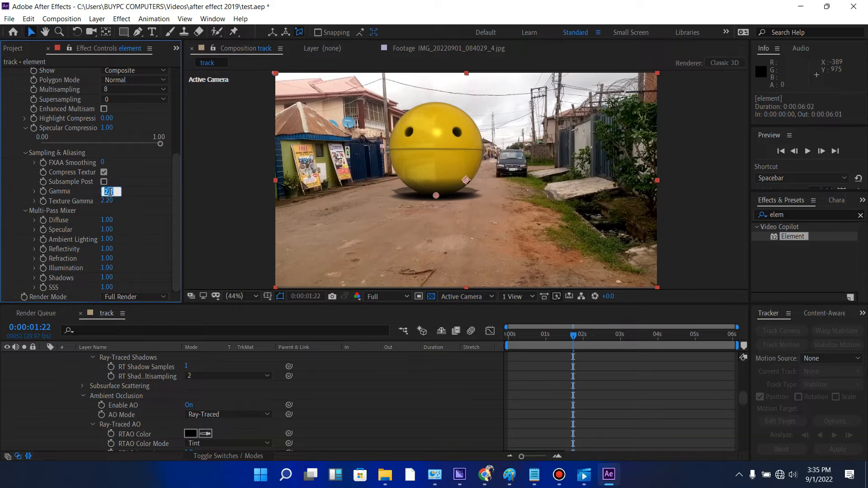
{"action": "type", "text": "3"}
{"action": "key", "text": "Return"}
{"action": "left_click", "coordinate": [105, 202]}
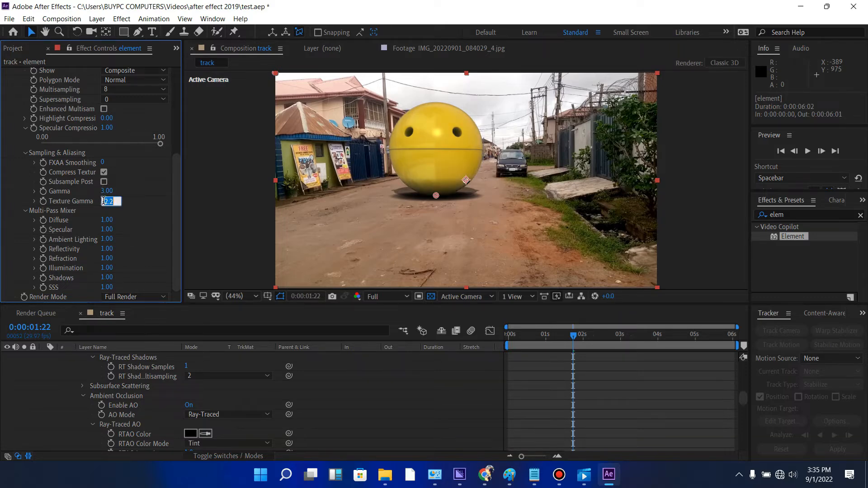
{"action": "type", "text": "3"}
{"action": "key", "text": "Return"}
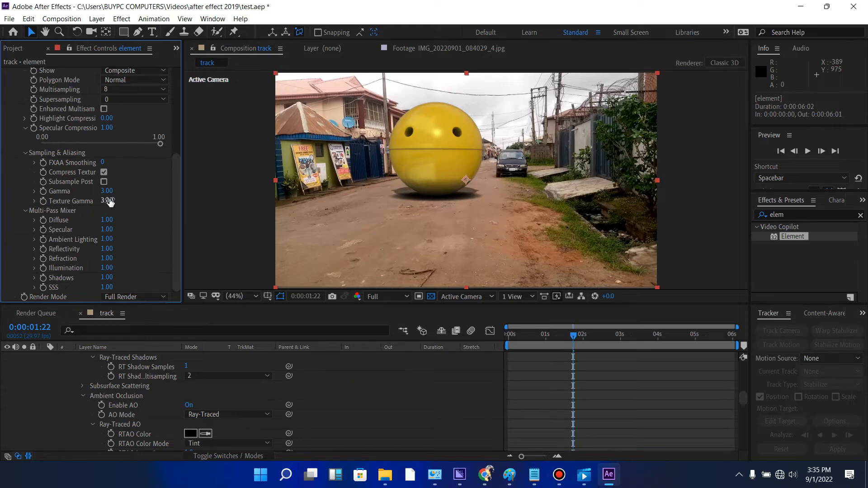
{"action": "left_click_drag", "start_coordinate": [110, 202], "coordinate": [103, 202]}
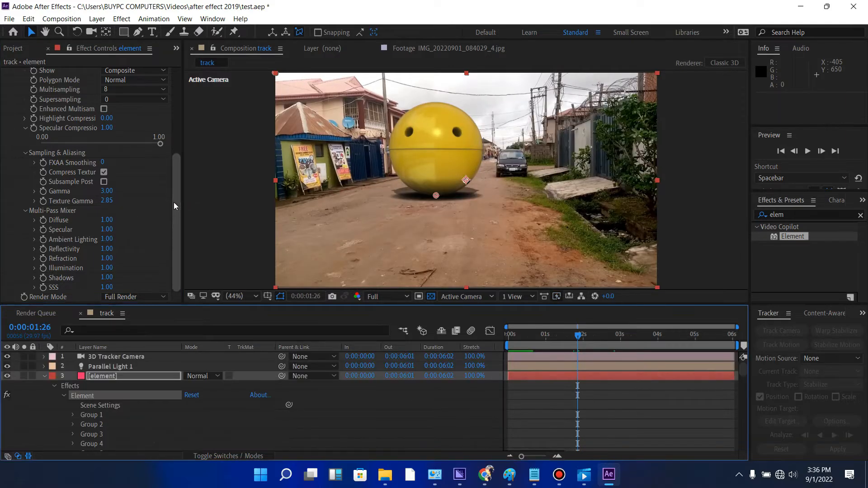
- Collapse the element layer's expanded effect properties in the timeline
{"action": "left_click_drag", "start_coordinate": [174, 202], "coordinate": [186, 83]}
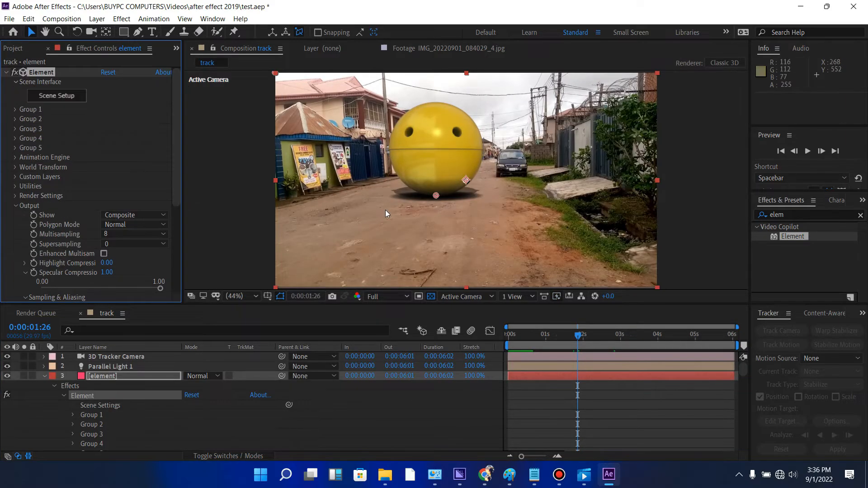
{"action": "left_click_drag", "start_coordinate": [745, 370], "coordinate": [744, 351]}
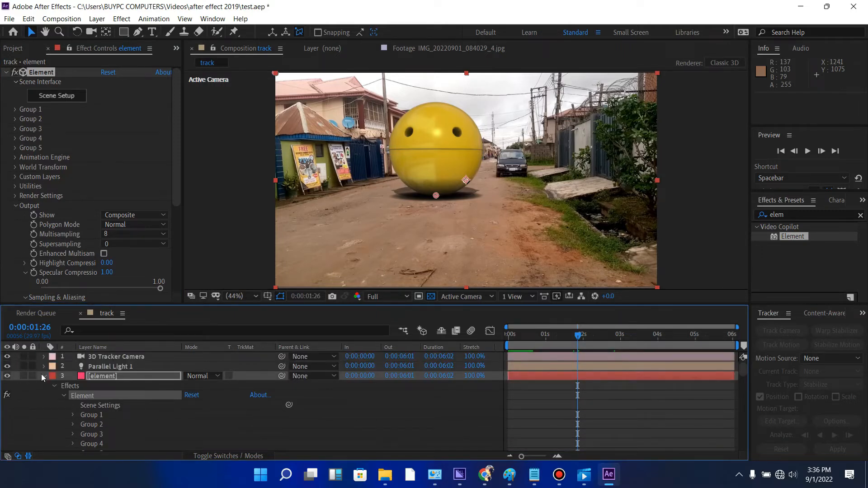
{"action": "left_click", "coordinate": [42, 374]}
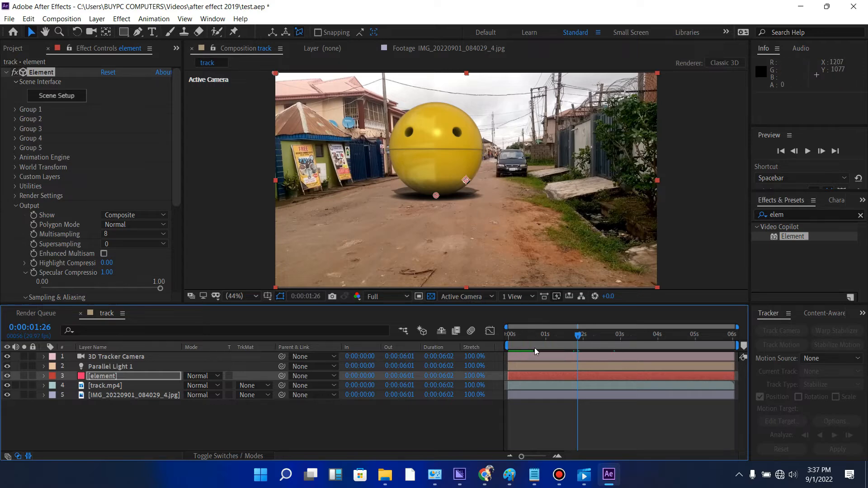
- Open Element's Scene Setup and collapse the material lists of the Pac-Man and plane models
{"action": "left_click", "coordinate": [56, 96]}
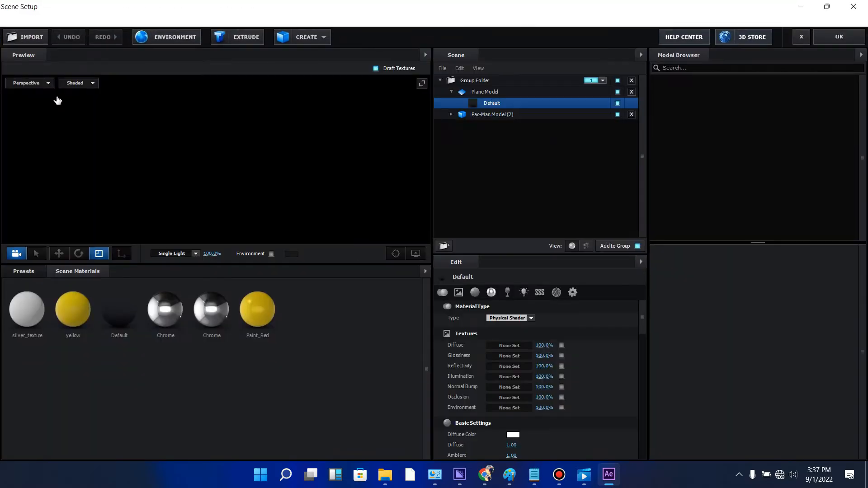
{"action": "left_click", "coordinate": [451, 115]}
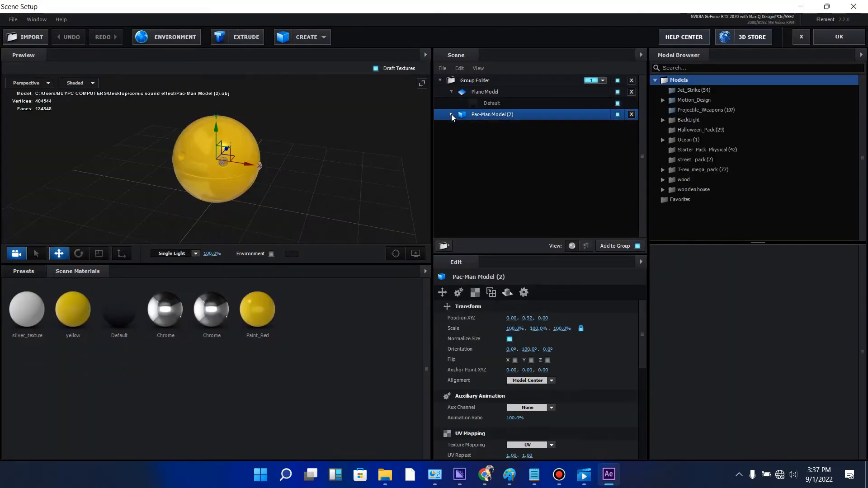
{"action": "left_click", "coordinate": [451, 92]}
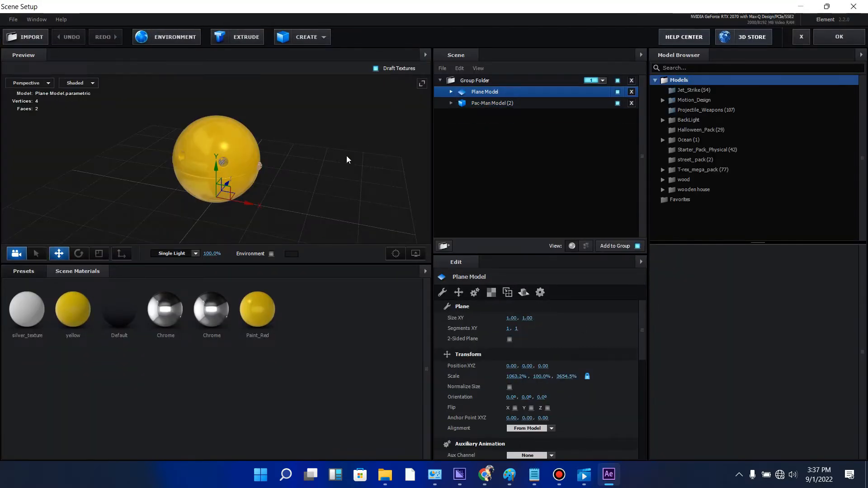
{"action": "mouse_move", "coordinate": [347, 157]}
{"action": "left_mouse_down"}
{"action": "mouse_move", "coordinate": [359, 131]}
{"action": "mouse_move", "coordinate": [412, 142]}
{"action": "mouse_move", "coordinate": [356, 163]}
{"action": "left_mouse_up"}
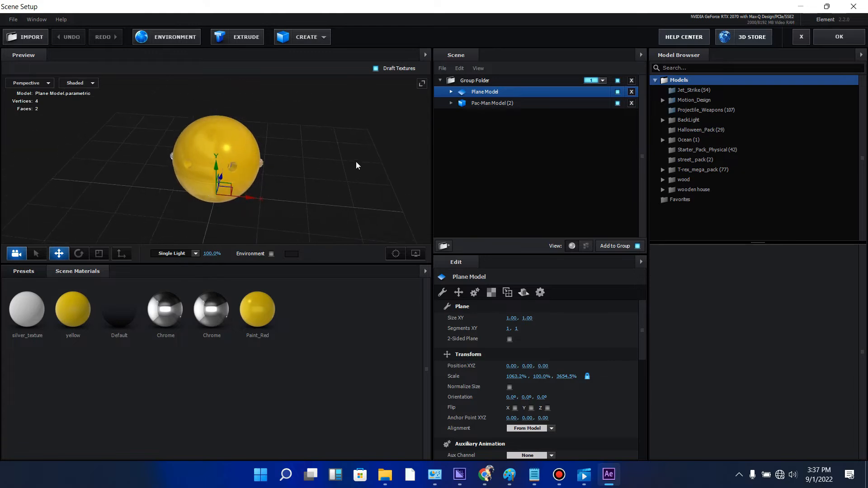
- Duplicate the Group Folder containing the plane and Pac-Man models twice, and collapse the folders
{"action": "left_click", "coordinate": [439, 81]}
{"action": "left_click", "coordinate": [505, 79]}
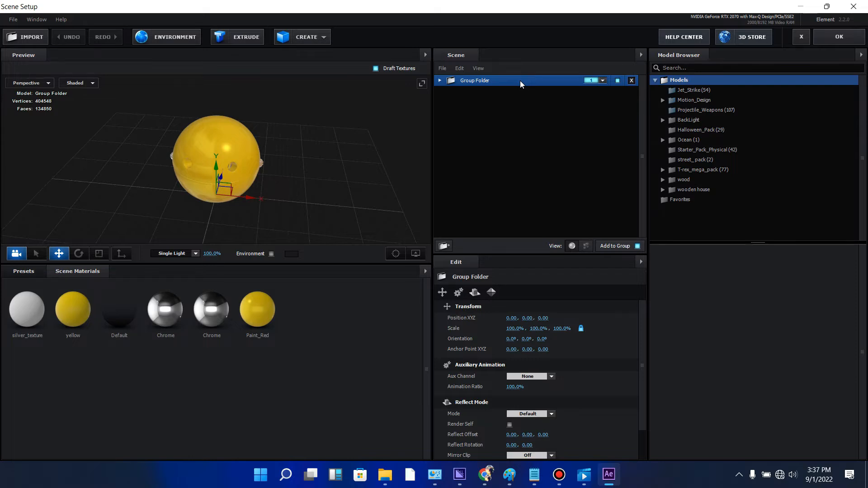
{"action": "key", "text": "ctrl+d"}
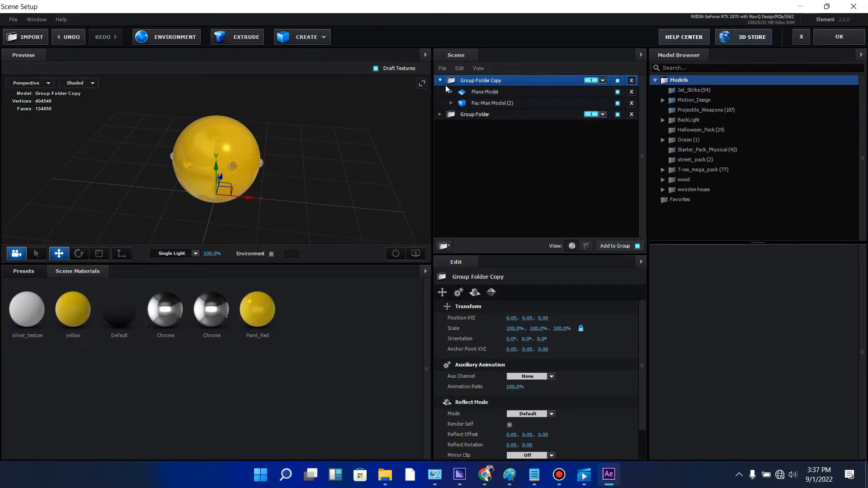
{"action": "key", "text": "ctrl+d"}
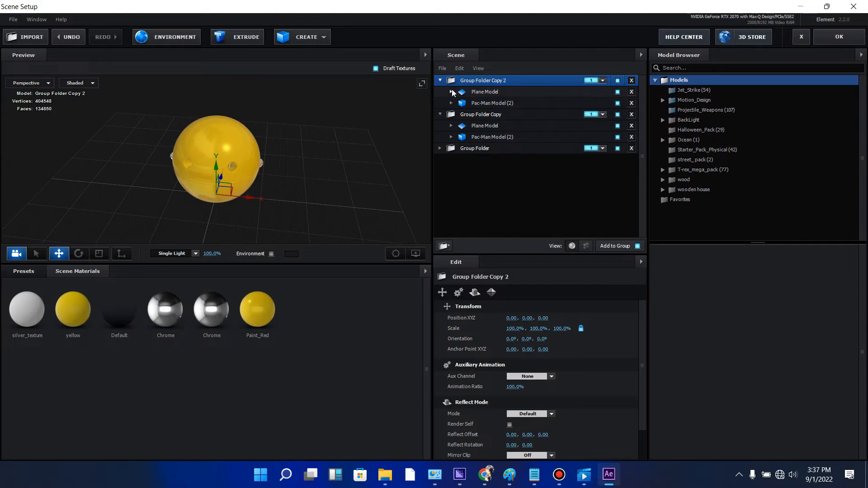
{"action": "left_click", "coordinate": [441, 81]}
{"action": "left_click", "coordinate": [440, 92]}
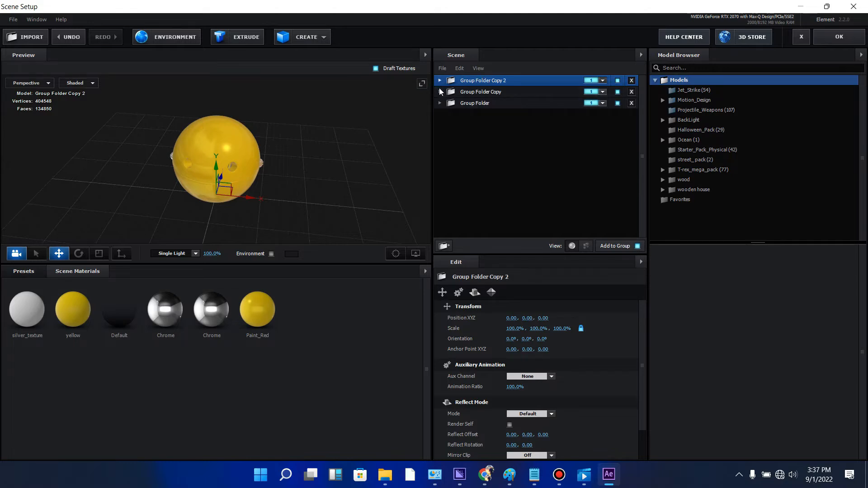
{"action": "left_click", "coordinate": [442, 92]}
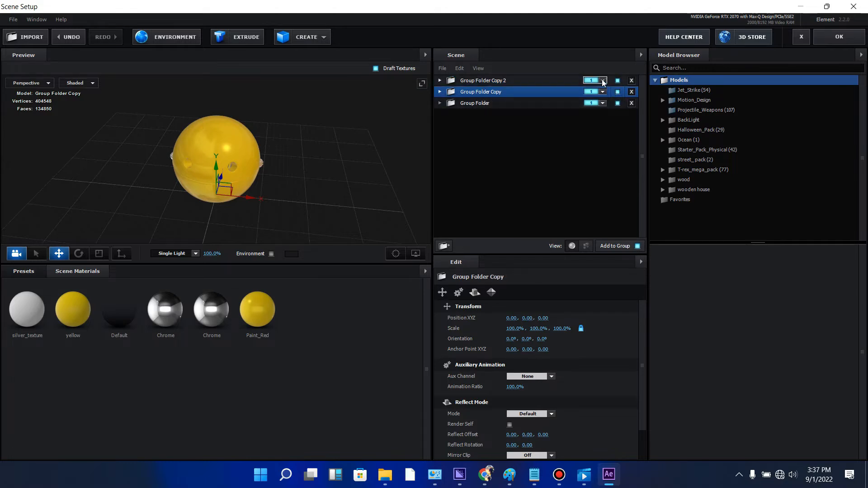
- Rename Group Folder Copy 2 as "floor"
{"action": "left_click", "coordinate": [491, 82]}
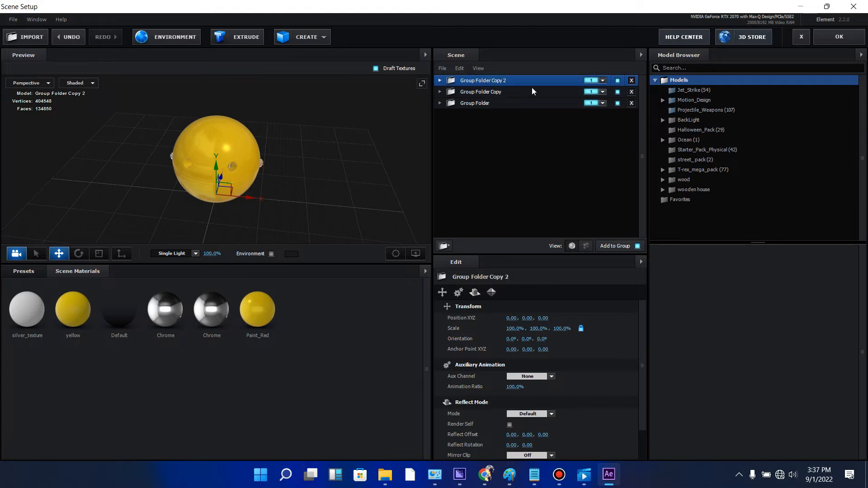
{"action": "right_click", "coordinate": [503, 80]}
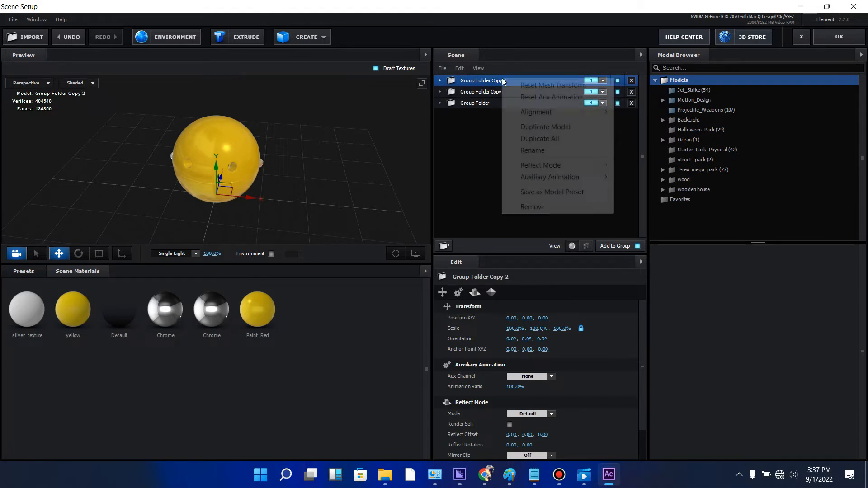
{"action": "left_click", "coordinate": [539, 151]}
{"action": "type", "text": "floor"}
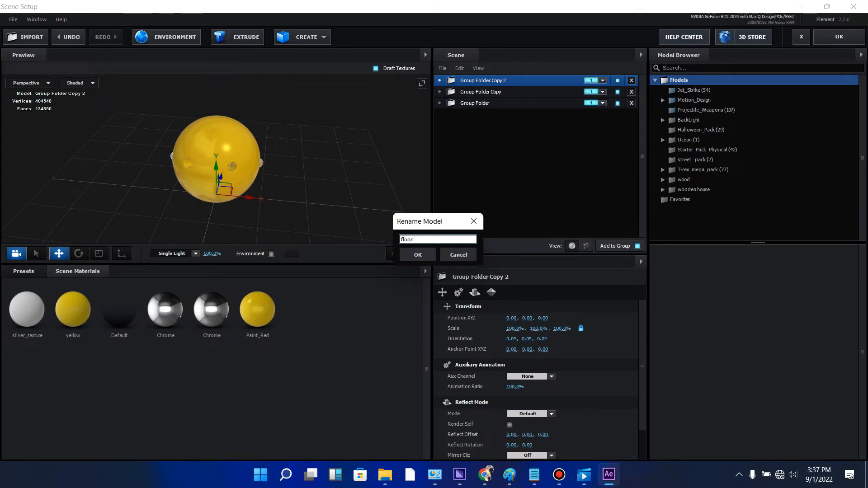
{"action": "left_click", "coordinate": [418, 256]}
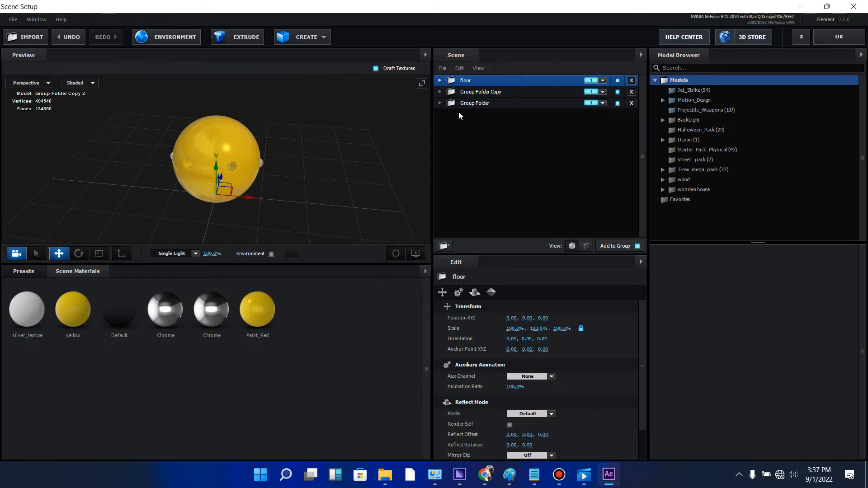
- Rename Group Folder Copy as "head"
{"action": "left_click", "coordinate": [488, 93]}
{"action": "right_click", "coordinate": [488, 93]}
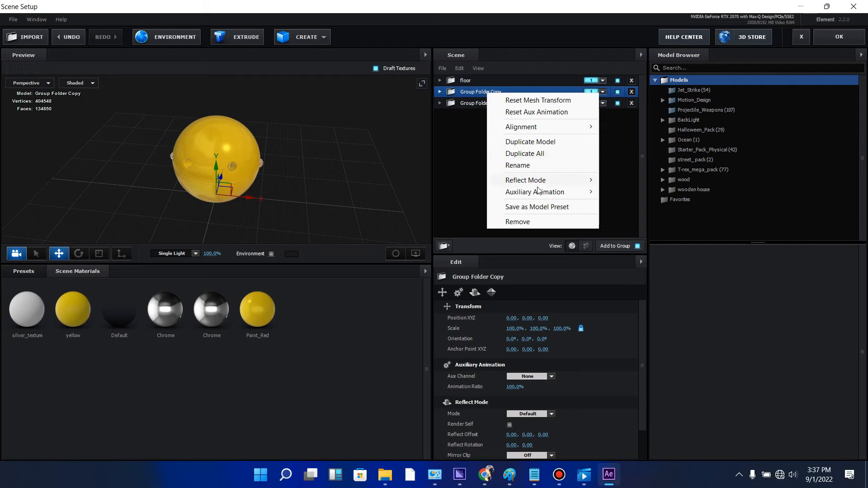
{"action": "left_click", "coordinate": [520, 166]}
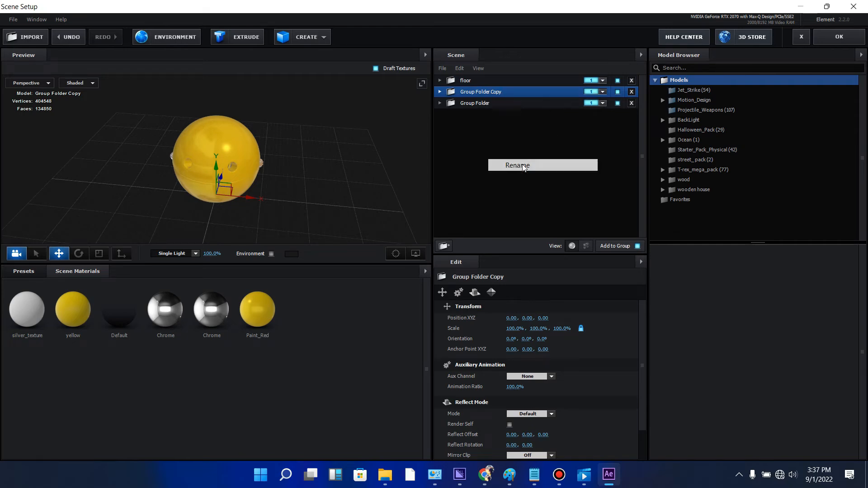
{"action": "type", "text": "head"}
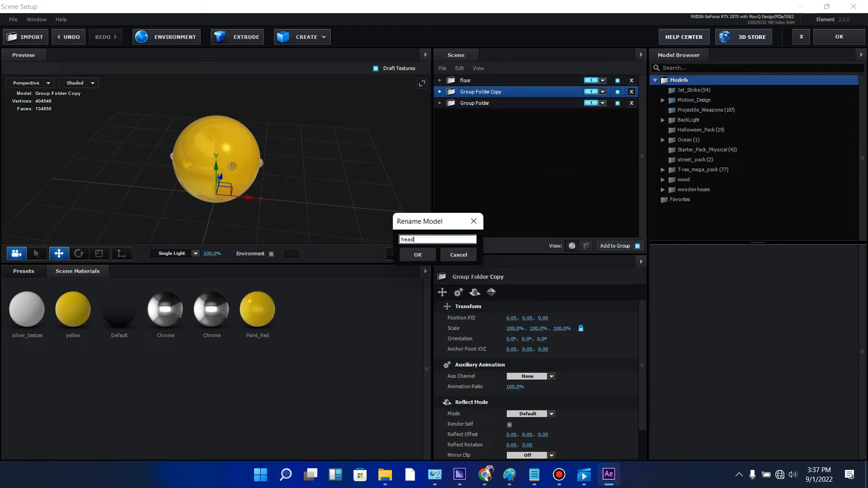
{"action": "left_click", "coordinate": [419, 255]}
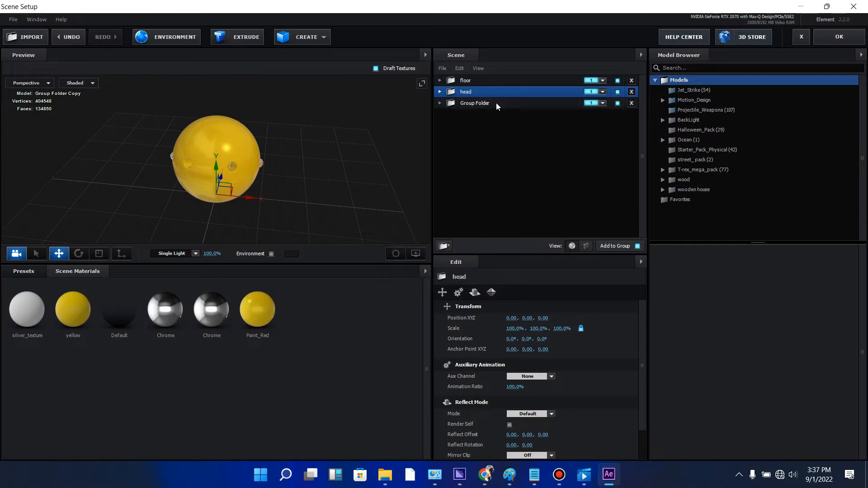
- Rename the original Group Folder as "jaws n teeth"
{"action": "right_click", "coordinate": [497, 104]}
{"action": "left_click", "coordinate": [527, 176]}
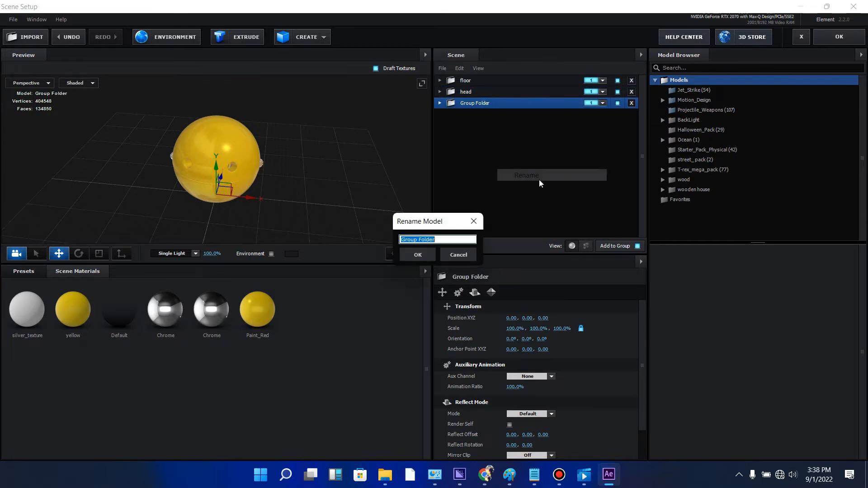
{"action": "type", "text": "j"}
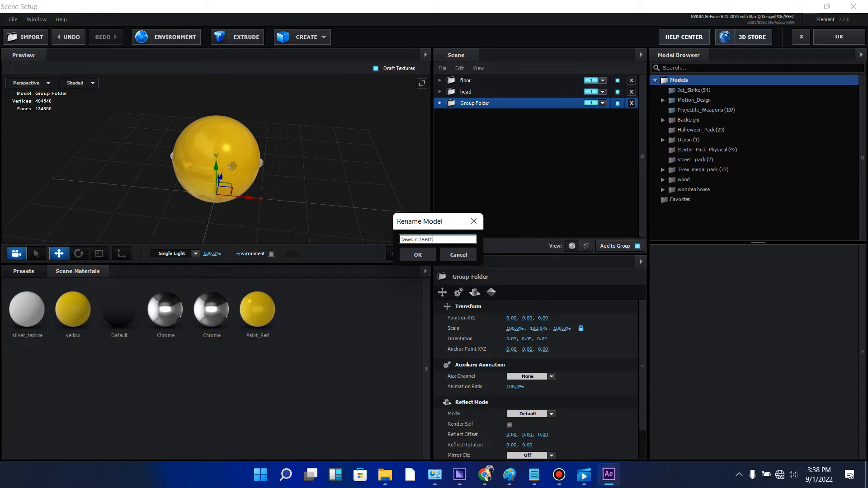
{"action": "type", "text": "aws n teeth"}
{"action": "left_click", "coordinate": [417, 255]}
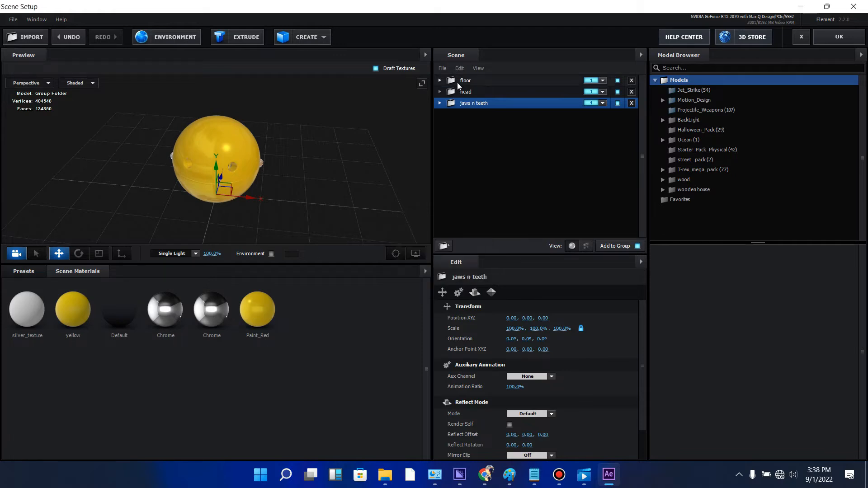
- Remove the Pac-Man model from the floor folder, leaving only the plane in it, and collapse the folder
{"action": "left_click", "coordinate": [462, 81]}
{"action": "left_click", "coordinate": [440, 80]}
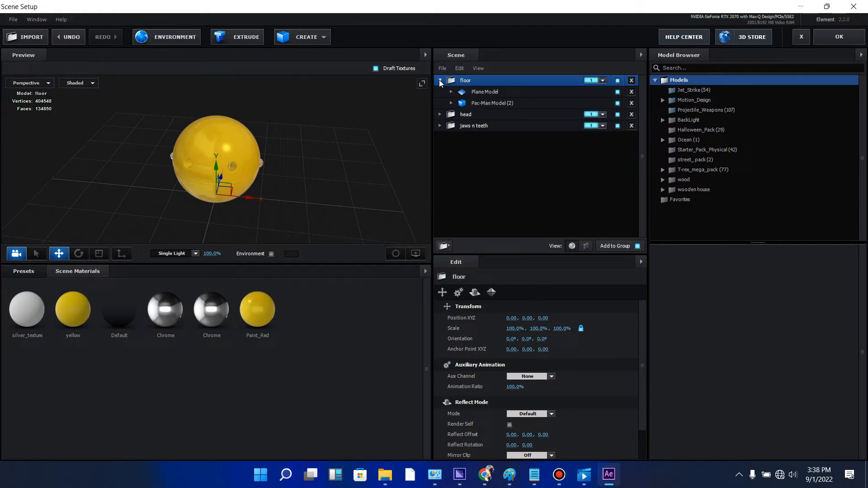
{"action": "left_click", "coordinate": [631, 104]}
{"action": "left_click", "coordinate": [517, 93]}
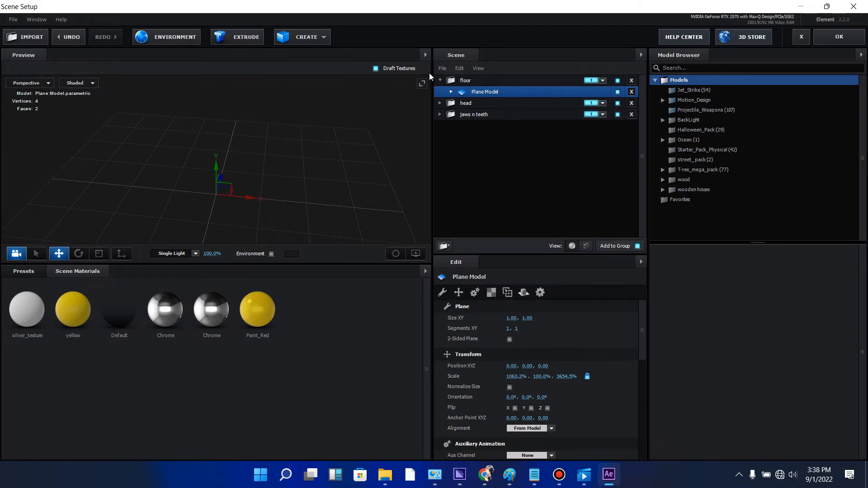
{"action": "left_click", "coordinate": [440, 80]}
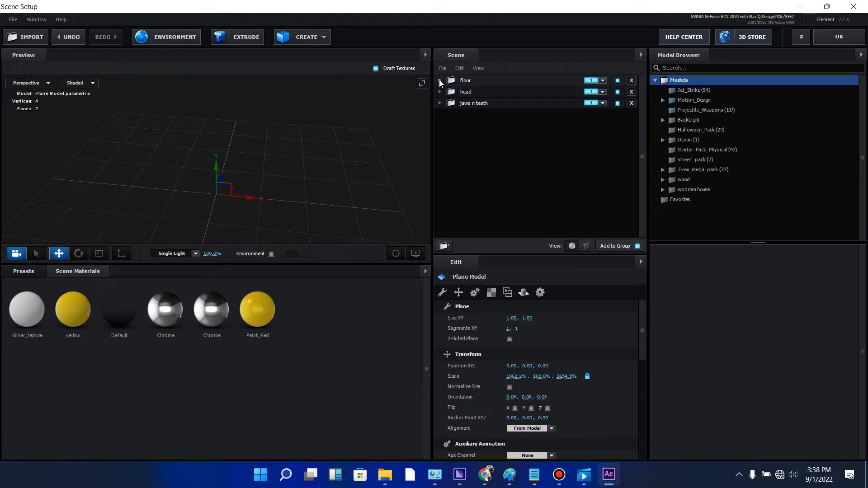
- Remove the Plane Model from the head folder, keeping only the Pac-Man model in it
{"action": "left_click", "coordinate": [475, 92]}
{"action": "left_click", "coordinate": [440, 92]}
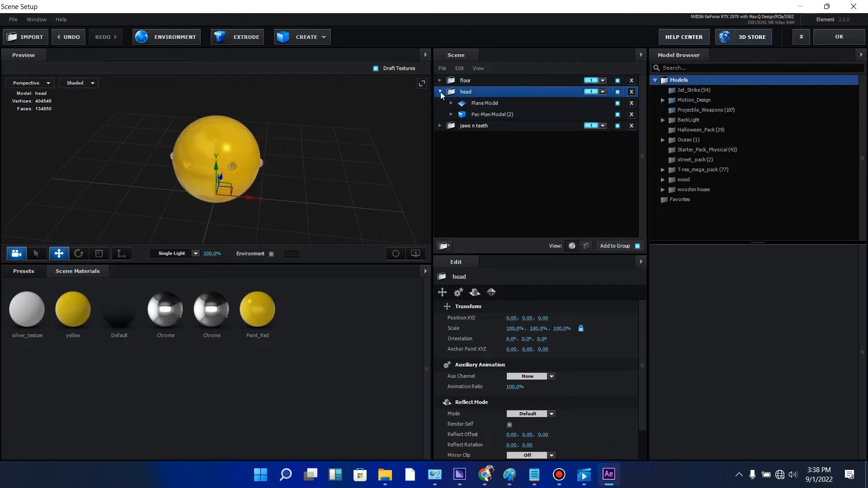
{"action": "left_click", "coordinate": [631, 104]}
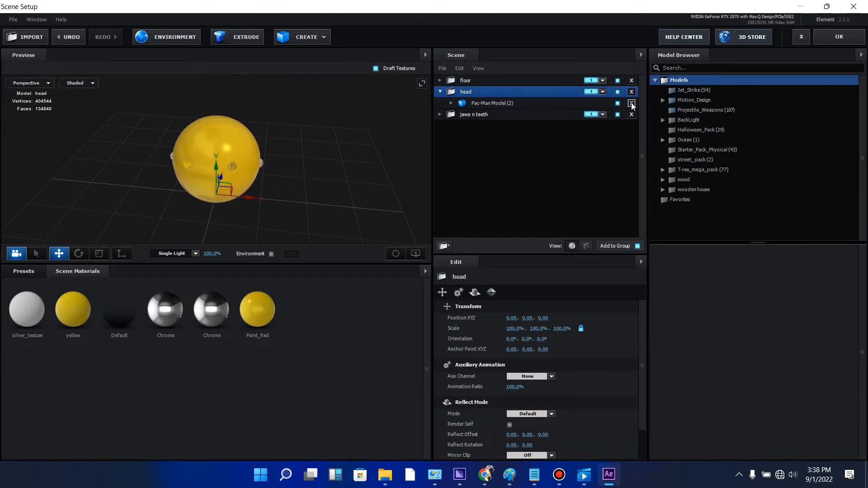
- Switch the scene list from materials to individual mesh parts for the head folder's expanded Pac-Man model
{"action": "left_click", "coordinate": [507, 103]}
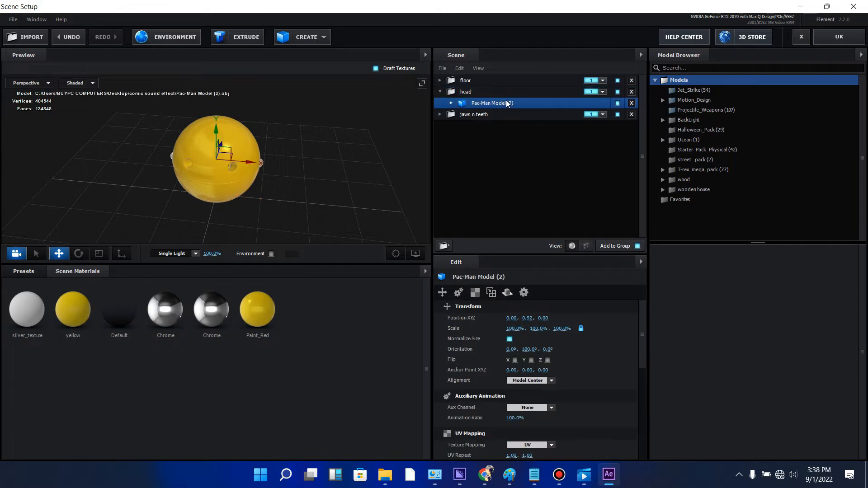
{"action": "left_click", "coordinate": [451, 103]}
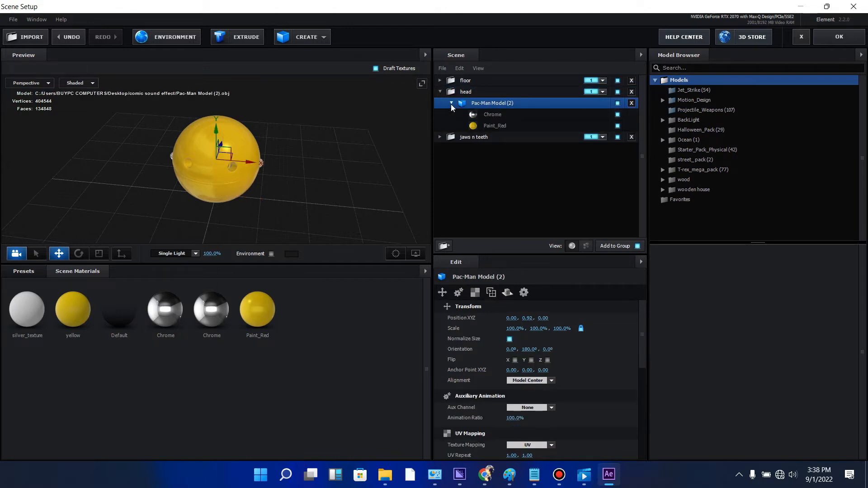
{"action": "left_click", "coordinate": [451, 104]}
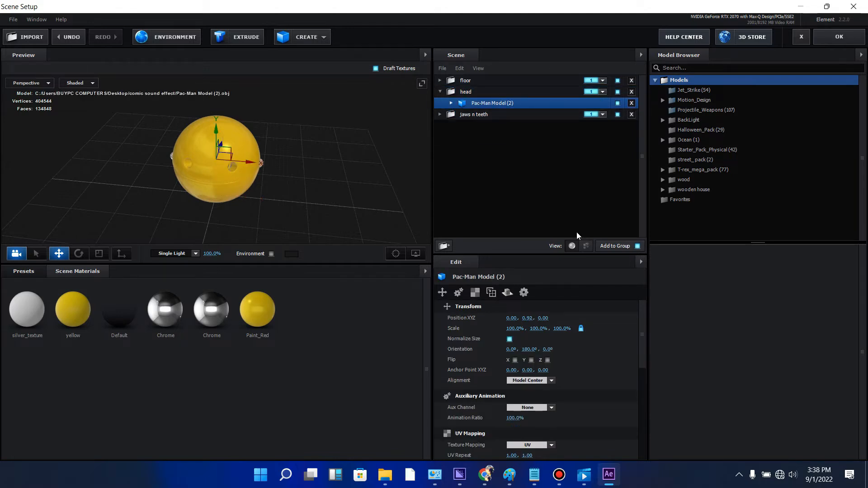
{"action": "left_click", "coordinate": [451, 104]}
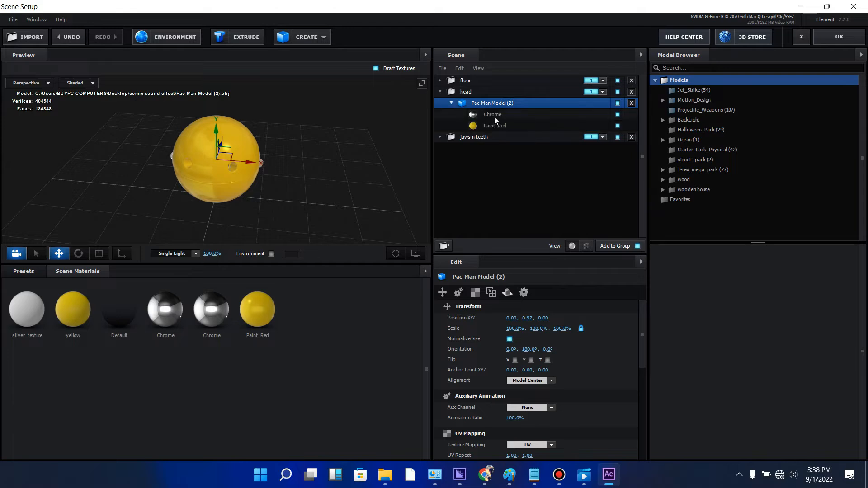
{"action": "left_click", "coordinate": [586, 246]}
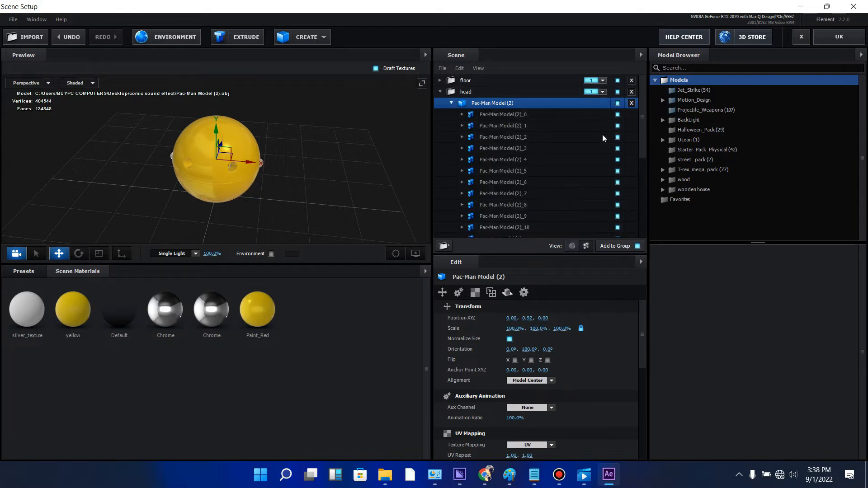
{"action": "scroll", "coordinate": [635, 186], "scroll_direction": "down", "scroll_amount": 3}
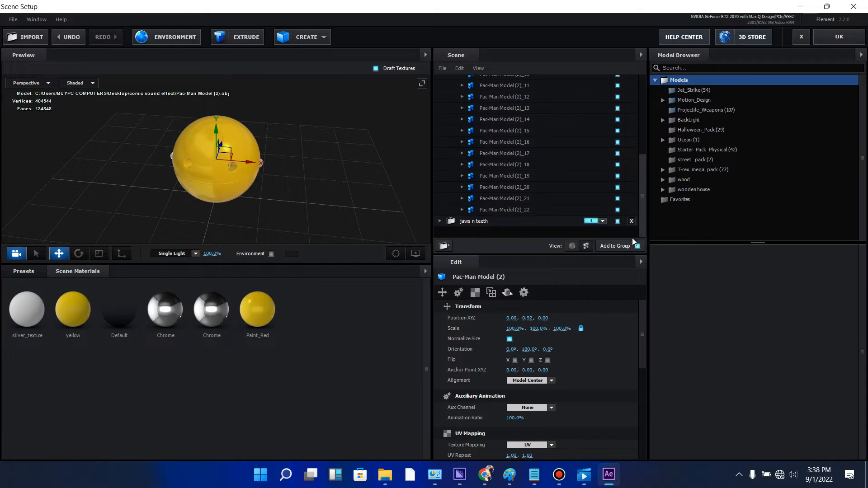
- Toggle the visibility of part Pac-Man Model (2)_22 off and on to identify which piece it is
{"action": "left_click", "coordinate": [618, 210]}
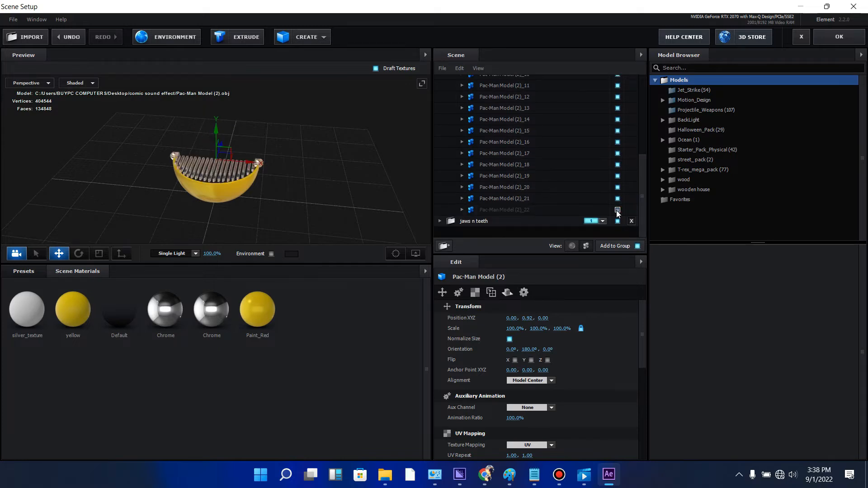
{"action": "left_click", "coordinate": [618, 210]}
{"action": "left_click", "coordinate": [618, 211]}
{"action": "left_click", "coordinate": [618, 210]}
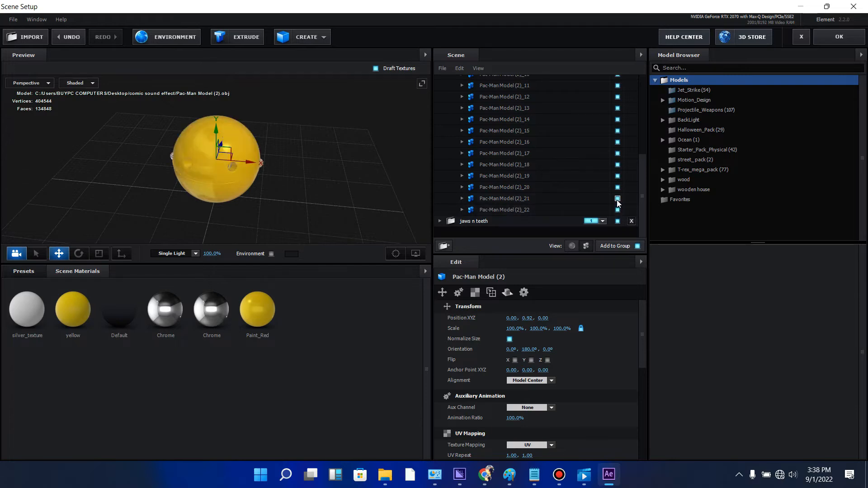
- Hide the jaw and teeth mesh parts of the head folder's Pac-Man model, keeping only part Pac-Man Model (2)_22 visible, and collapse the model
{"action": "left_click", "coordinate": [618, 199]}
{"action": "left_click", "coordinate": [618, 188]}
{"action": "left_click", "coordinate": [618, 176]}
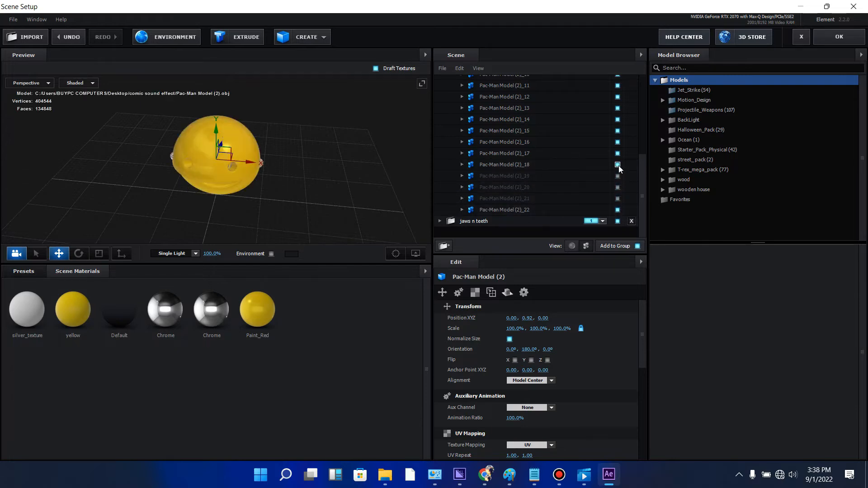
{"action": "left_click", "coordinate": [619, 165]}
{"action": "left_click", "coordinate": [620, 157]}
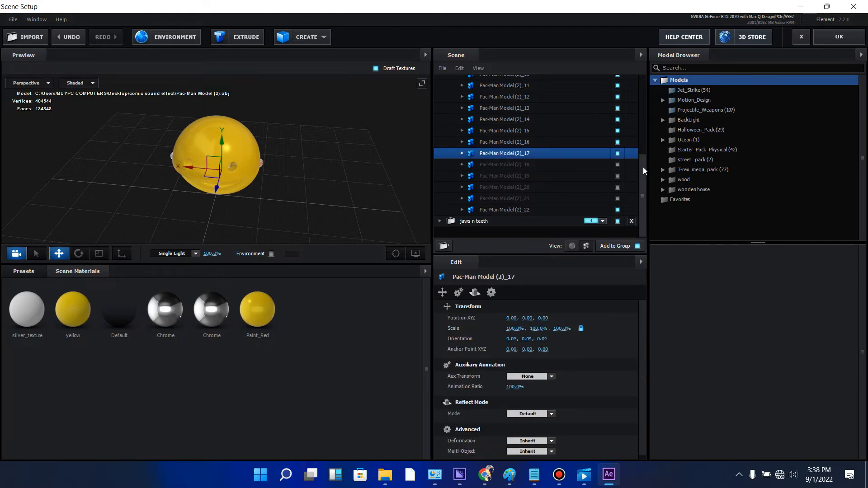
{"action": "left_click_drag", "start_coordinate": [644, 166], "coordinate": [644, 143]}
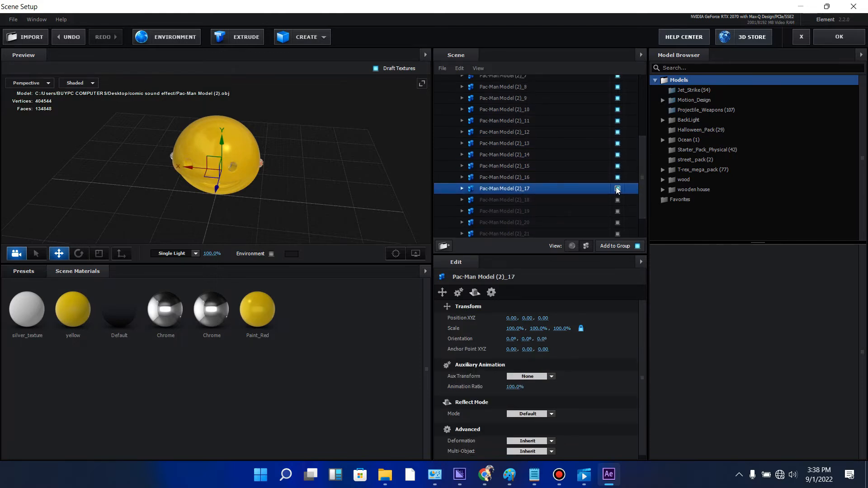
{"action": "left_click", "coordinate": [618, 189]}
{"action": "left_click", "coordinate": [618, 177]}
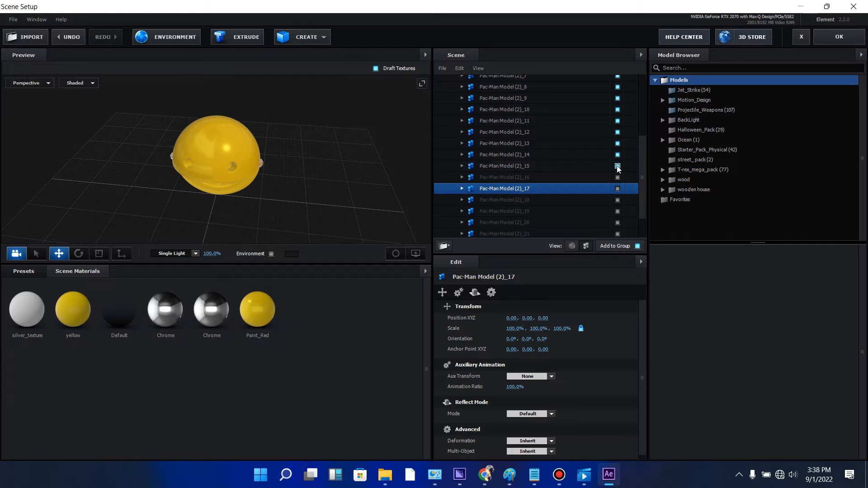
{"action": "left_click", "coordinate": [617, 154]}
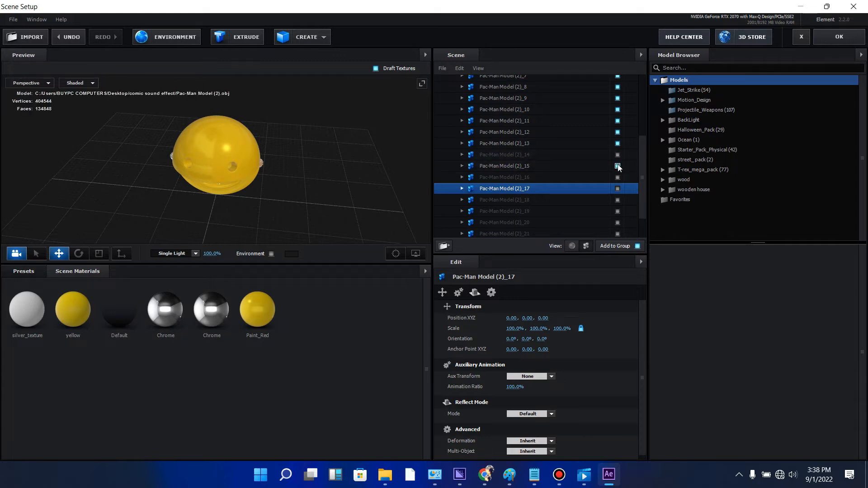
{"action": "left_click", "coordinate": [618, 166]}
{"action": "left_click", "coordinate": [618, 144]}
{"action": "left_click", "coordinate": [618, 135]}
{"action": "left_click", "coordinate": [618, 133]}
{"action": "scroll", "coordinate": [618, 135], "scroll_direction": "up", "scroll_amount": 5}
{"action": "left_click", "coordinate": [618, 172]}
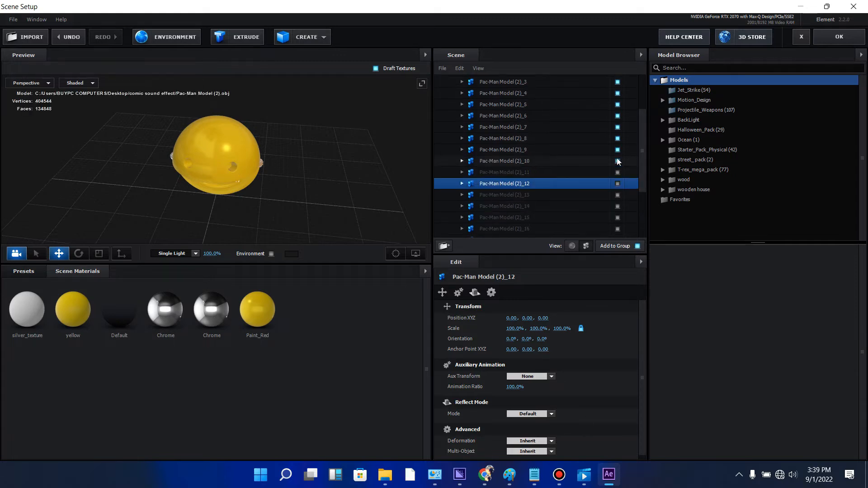
{"action": "left_click", "coordinate": [618, 161]}
{"action": "left_click", "coordinate": [618, 150]}
{"action": "left_click", "coordinate": [618, 139]}
{"action": "left_click", "coordinate": [619, 115]}
{"action": "left_click", "coordinate": [618, 104]}
{"action": "left_click", "coordinate": [618, 93]}
{"action": "left_click_drag", "start_coordinate": [644, 119], "coordinate": [644, 86]}
{"action": "left_click", "coordinate": [618, 137]}
{"action": "left_click", "coordinate": [618, 126]}
{"action": "left_click", "coordinate": [618, 115]}
{"action": "left_click", "coordinate": [451, 103]}
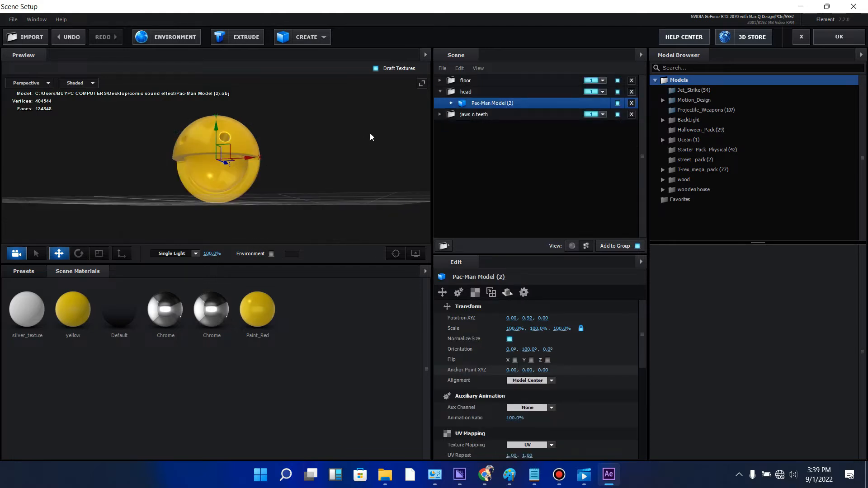
{"action": "left_click_drag", "start_coordinate": [371, 137], "coordinate": [362, 162]}
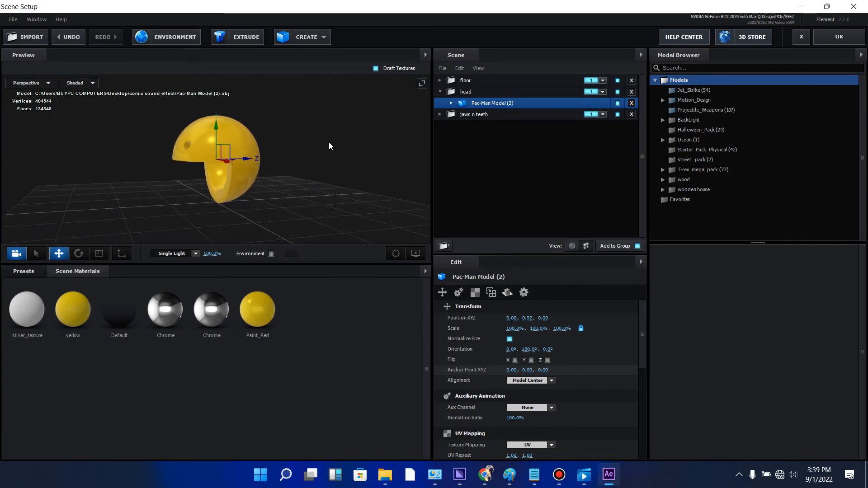
- Collapse the head folder and remove the Plane Model from the jaws n teeth folder
{"action": "left_click", "coordinate": [503, 114]}
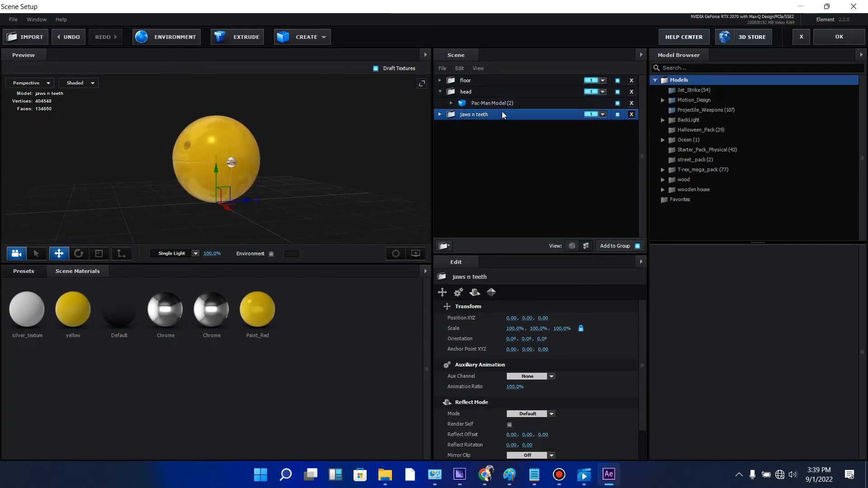
{"action": "left_click", "coordinate": [438, 93]}
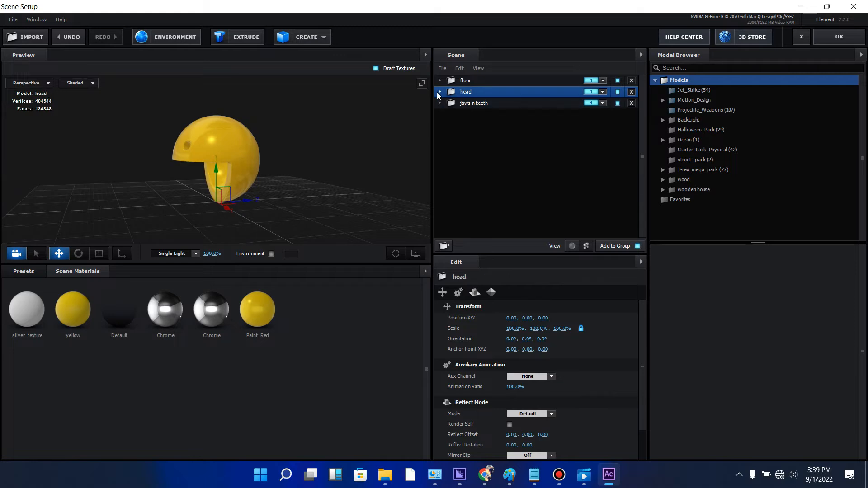
{"action": "left_click", "coordinate": [482, 107]}
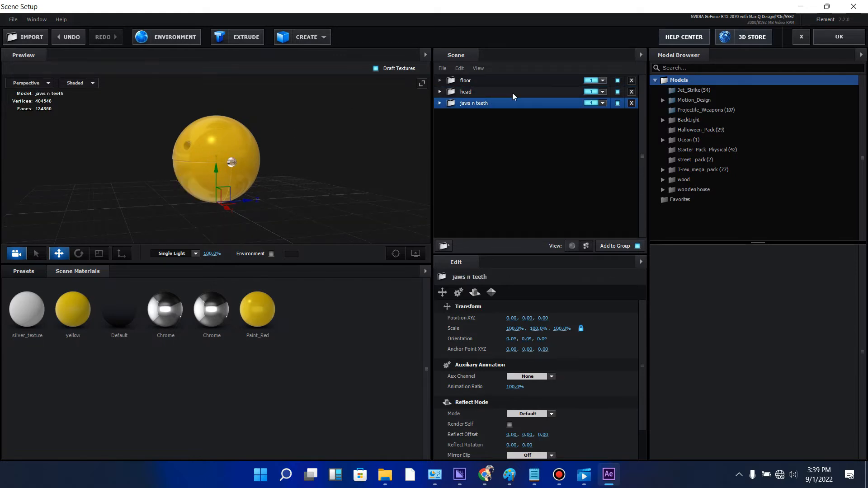
{"action": "left_click", "coordinate": [441, 104]}
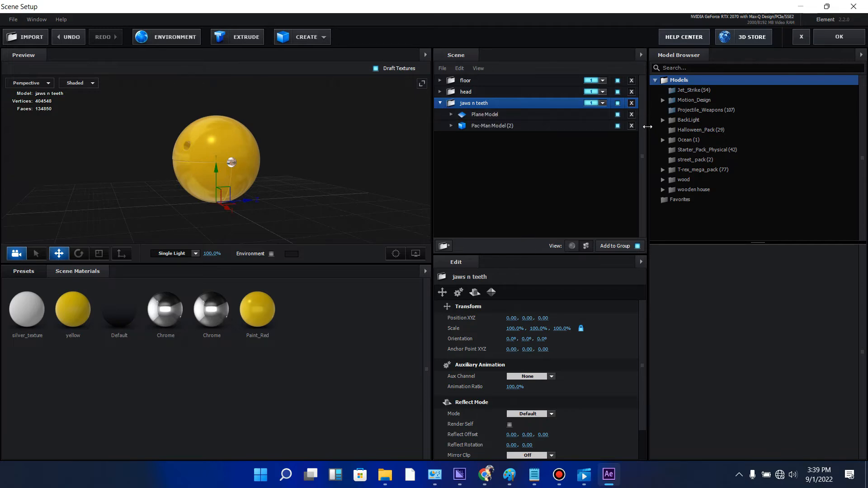
{"action": "left_click", "coordinate": [631, 114]}
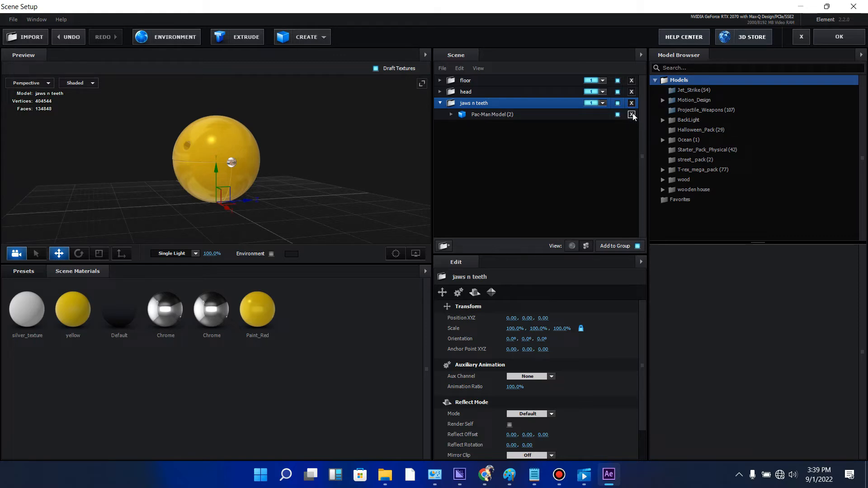
- Hide head part Pac-Man Model (2)_22 in the jaws n teeth folder's Pac-Man model and collapse the folder
{"action": "left_click", "coordinate": [543, 116]}
{"action": "left_click", "coordinate": [451, 114]}
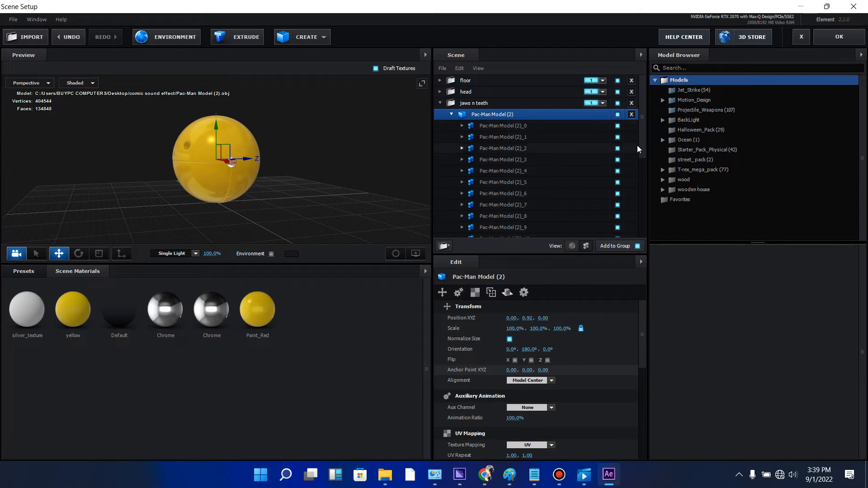
{"action": "scroll", "coordinate": [642, 145], "scroll_direction": "down", "scroll_amount": 5}
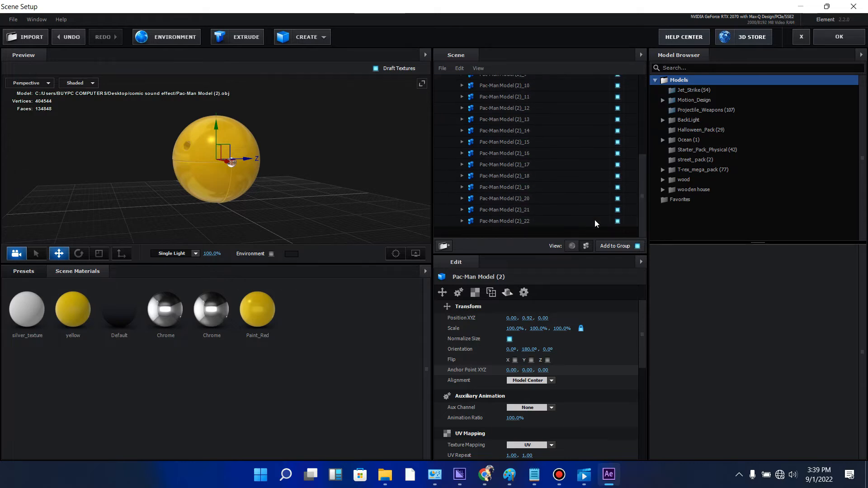
{"action": "left_click", "coordinate": [618, 222]}
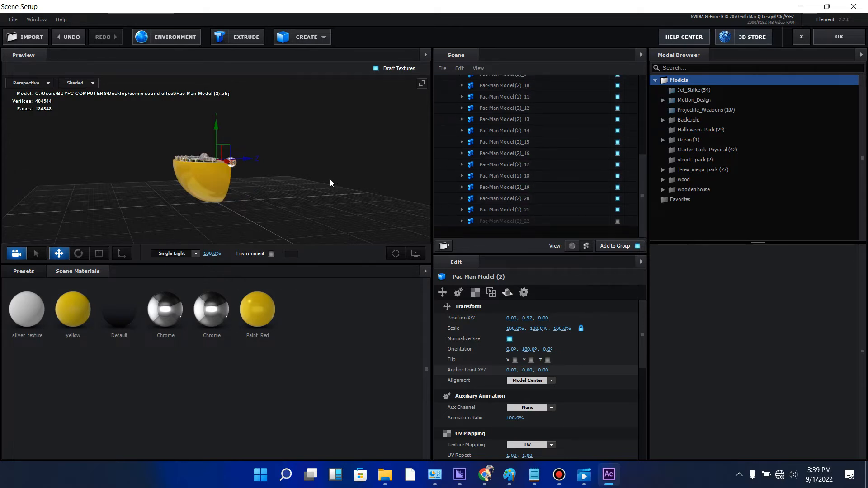
{"action": "left_click_drag", "start_coordinate": [332, 183], "coordinate": [331, 201]}
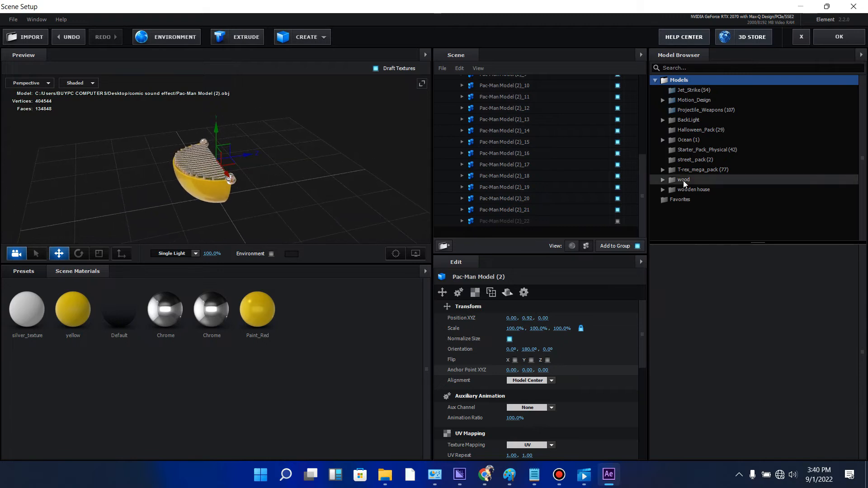
{"action": "scroll", "coordinate": [644, 163], "scroll_direction": "up", "scroll_amount": 6}
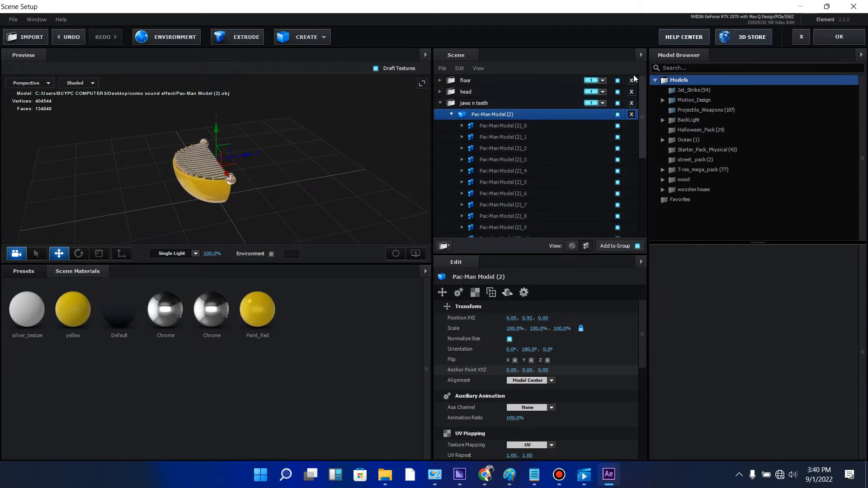
{"action": "left_click", "coordinate": [439, 103]}
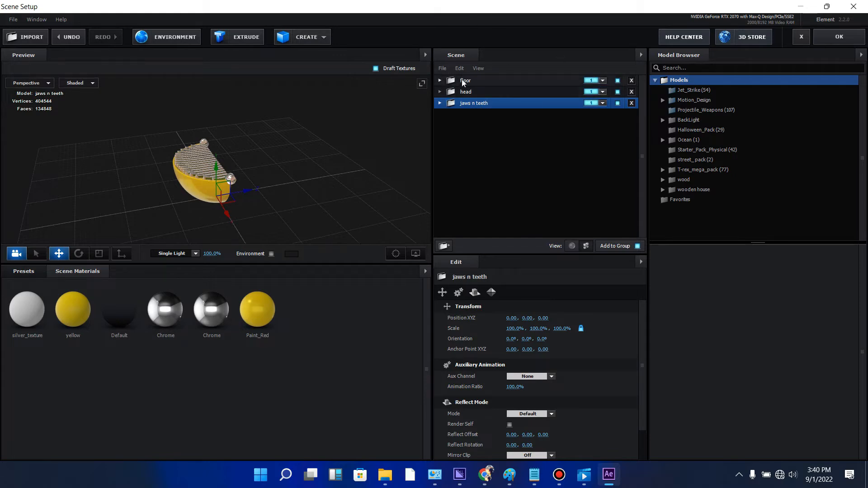
- Assign the head folder to group 2 and the jaws n teeth folder to group 3, and apply the scene setup
{"action": "left_click", "coordinate": [603, 92]}
{"action": "left_click", "coordinate": [607, 105]}
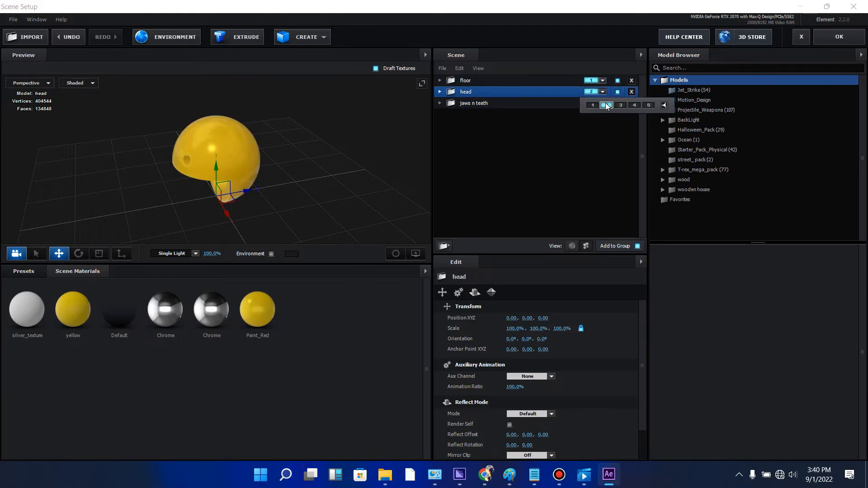
{"action": "left_click", "coordinate": [603, 104]}
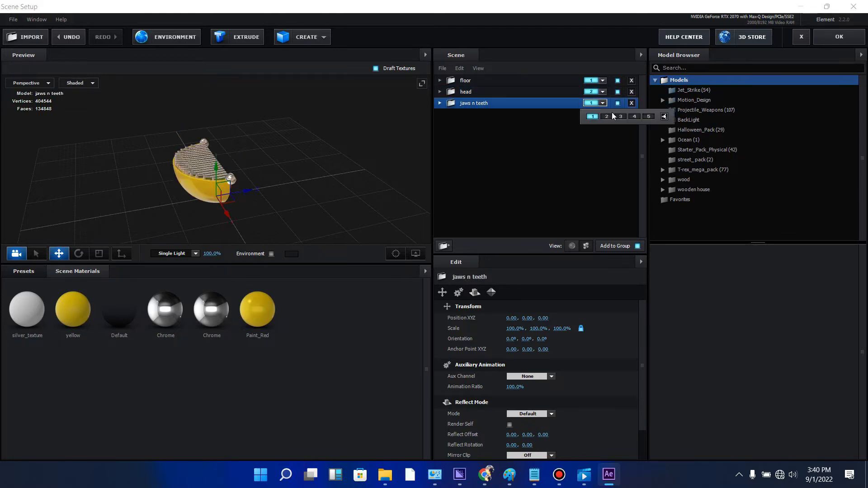
{"action": "left_click", "coordinate": [621, 117]}
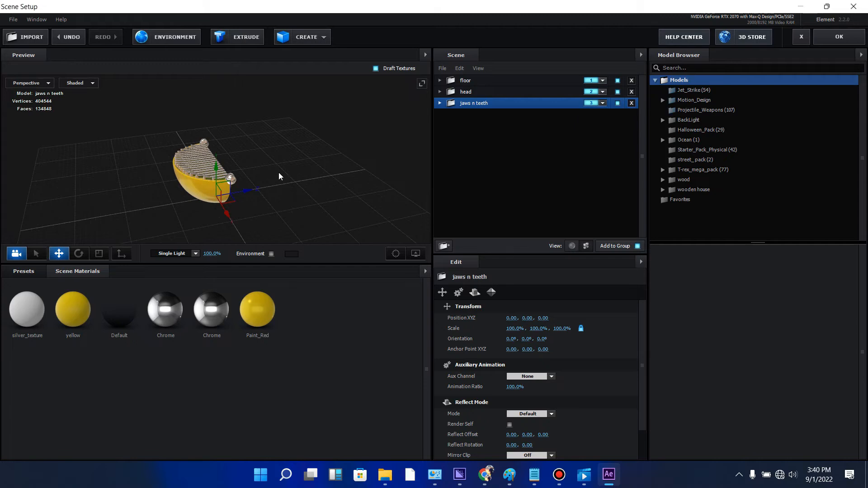
{"action": "mouse_move", "coordinate": [281, 174]}
{"action": "left_mouse_down"}
{"action": "mouse_move", "coordinate": [310, 148]}
{"action": "mouse_move", "coordinate": [295, 174]}
{"action": "mouse_move", "coordinate": [284, 176]}
{"action": "left_mouse_up"}
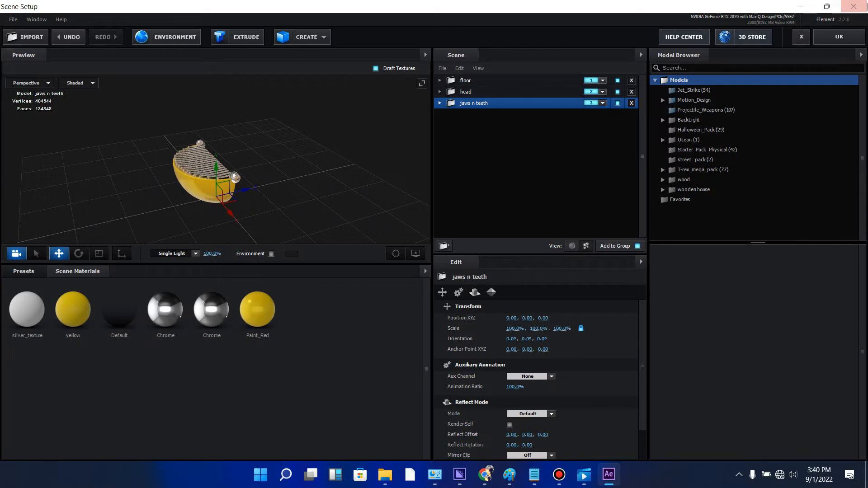
{"action": "left_click", "coordinate": [838, 36]}
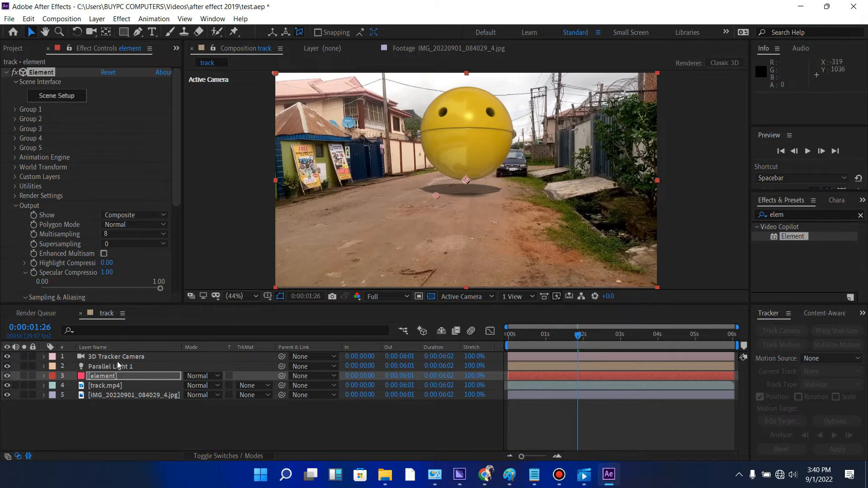
- Add a null object above the element layer in the track composition and rename it "pac man controller"
{"action": "left_click", "coordinate": [108, 377]}
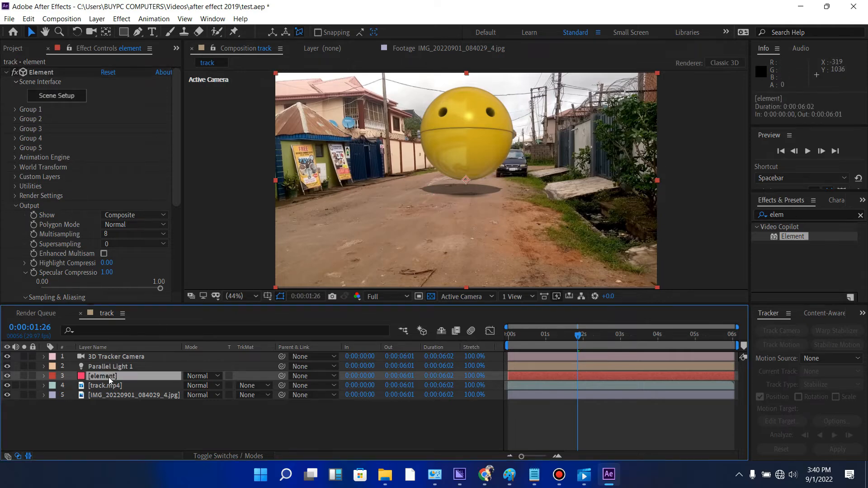
{"action": "right_click", "coordinate": [112, 419]}
{"action": "mouse_move", "coordinate": [151, 305]}
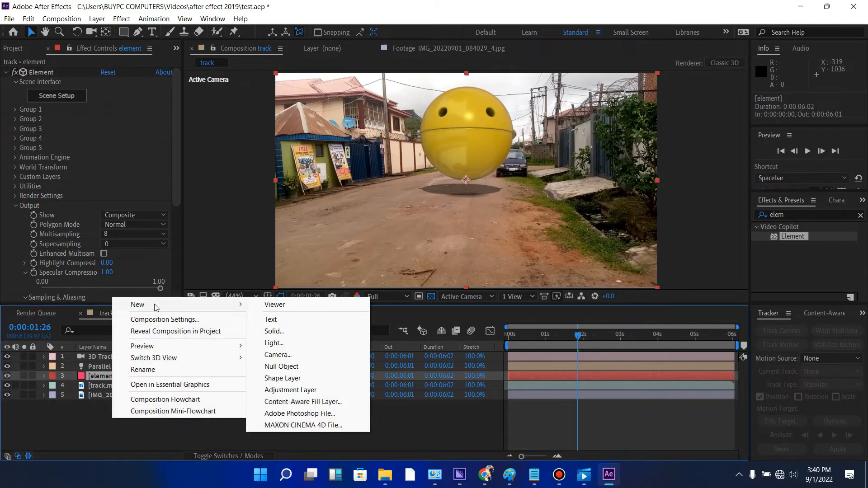
{"action": "left_click", "coordinate": [281, 366]}
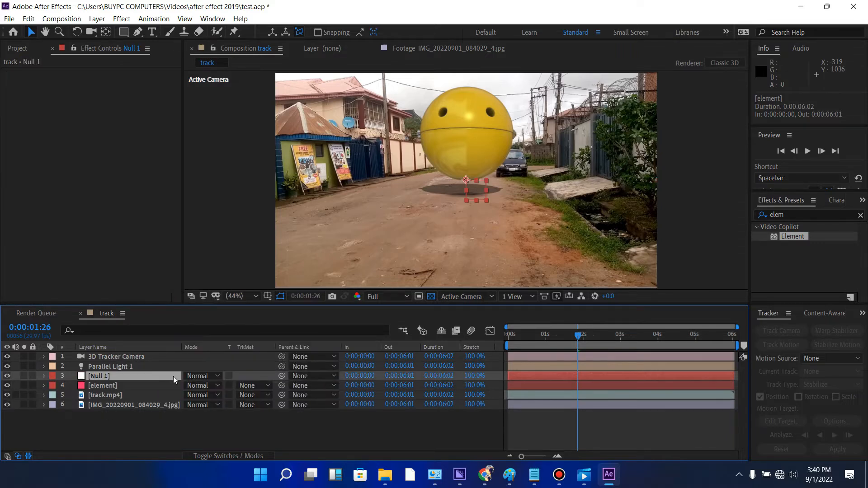
{"action": "right_click", "coordinate": [143, 372]}
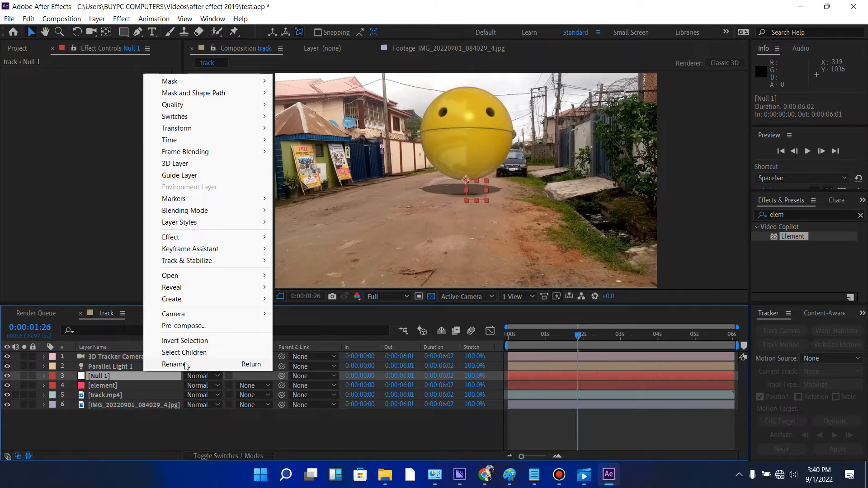
{"action": "left_click", "coordinate": [175, 364]}
{"action": "type", "text": "p"}
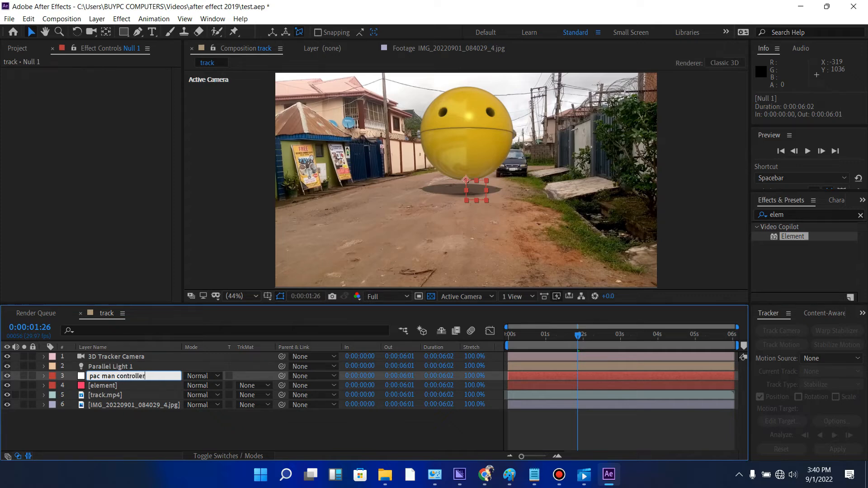
{"action": "type", "text": "ac man controller"}
{"action": "left_click", "coordinate": [122, 433]}
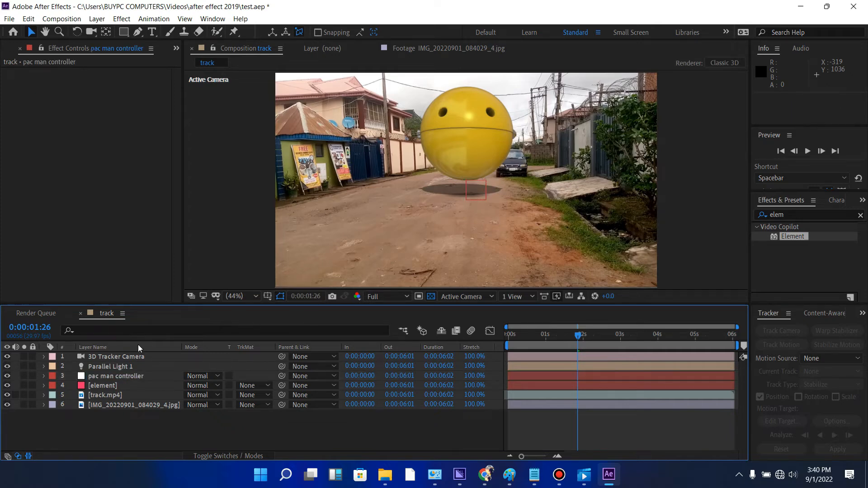
- Select the element layer and collapse the Output settings of its Element effect
{"action": "left_click", "coordinate": [132, 375]}
{"action": "left_click", "coordinate": [111, 385]}
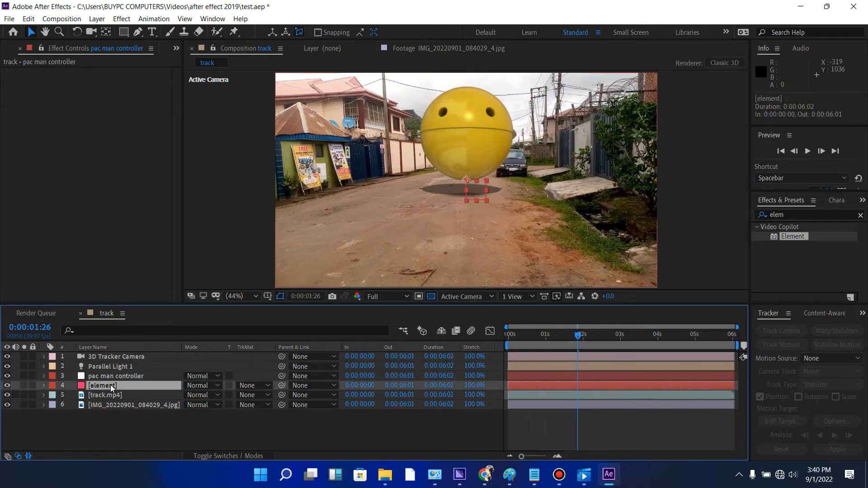
{"action": "left_click", "coordinate": [16, 205]}
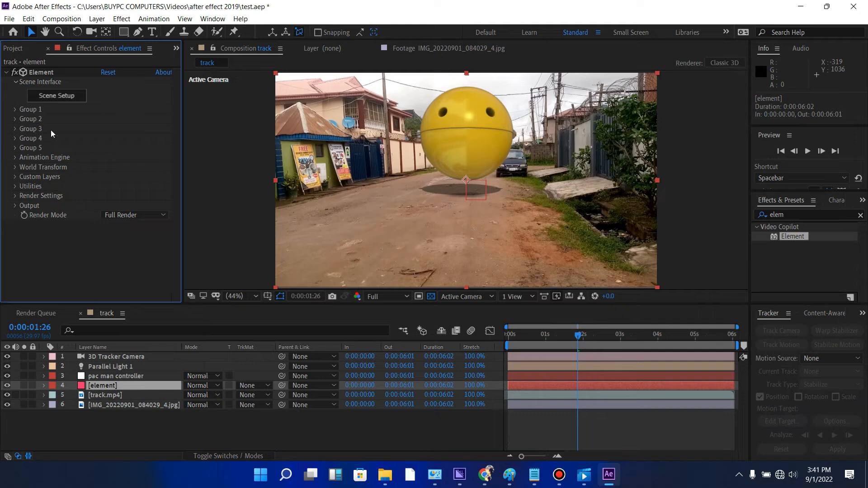
- Create a group null for Group 2 of the Element effect
{"action": "left_click", "coordinate": [15, 119]}
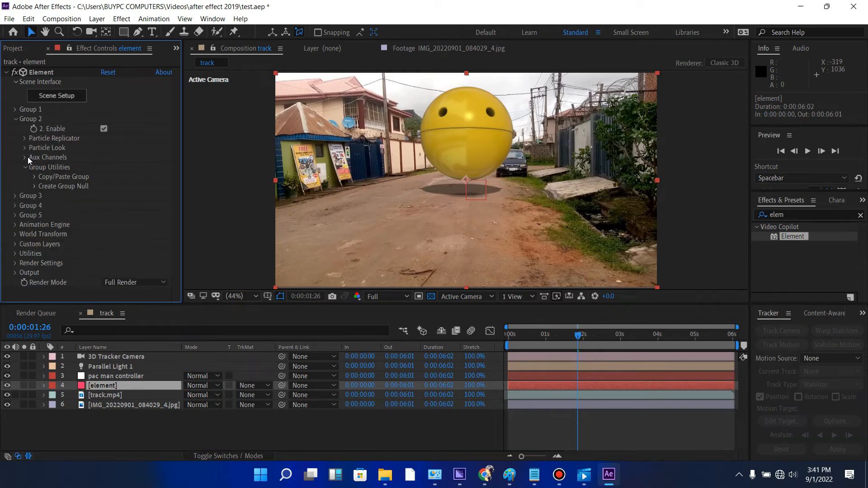
{"action": "left_click", "coordinate": [34, 186]}
{"action": "left_click", "coordinate": [70, 203]}
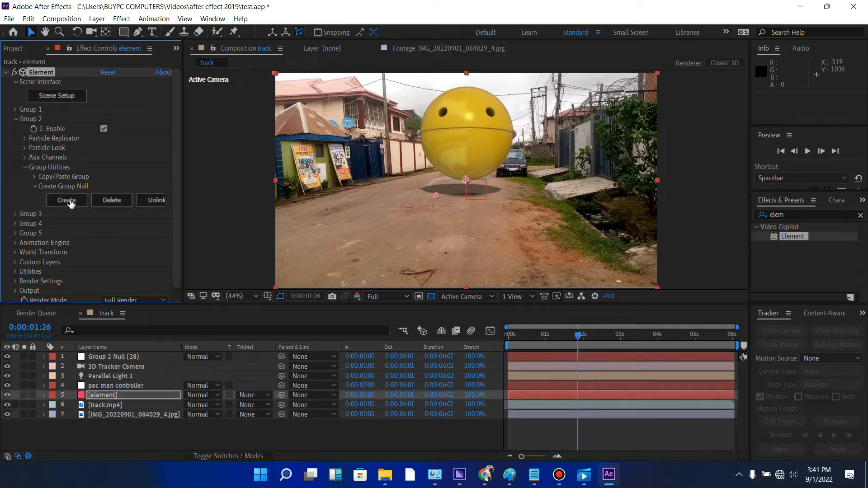
- Rename the new Group 2 null layer as "head"
{"action": "left_click", "coordinate": [527, 356]}
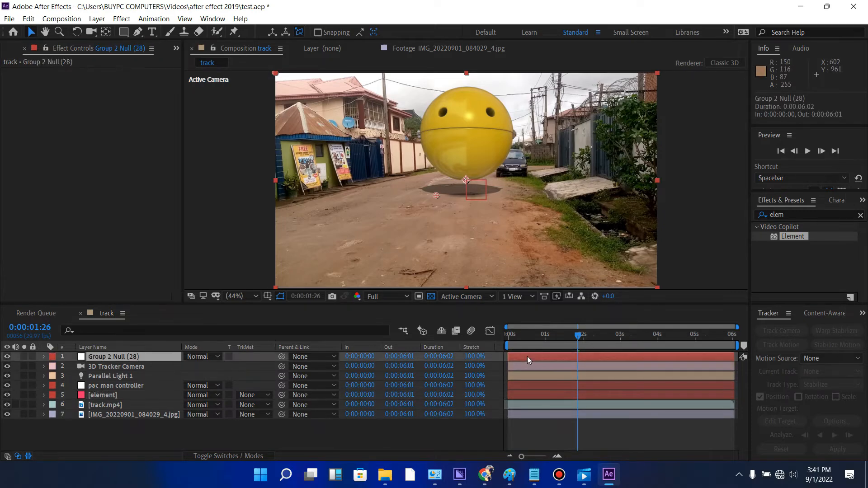
{"action": "right_click", "coordinate": [140, 353]}
{"action": "right_click", "coordinate": [127, 357]}
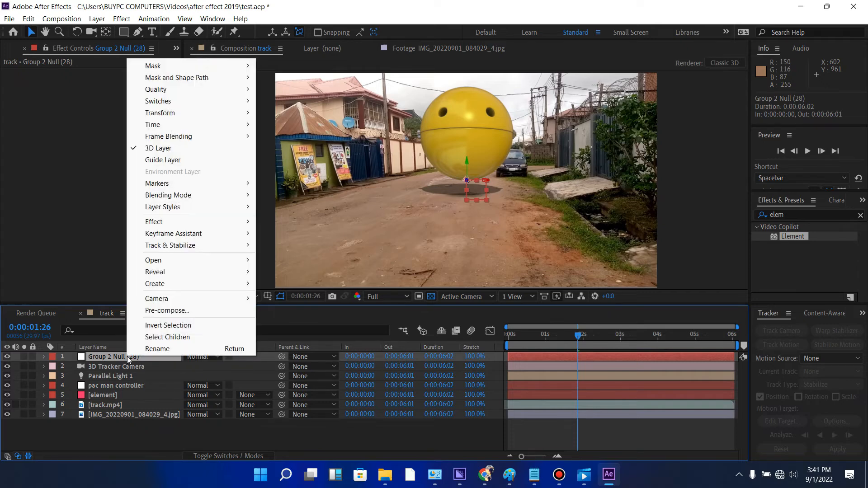
{"action": "left_click", "coordinate": [161, 351]}
{"action": "type", "text": "he"}
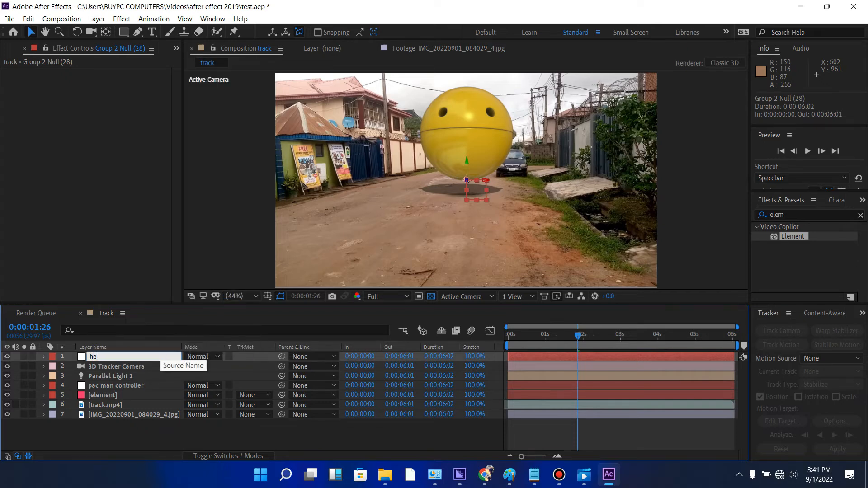
{"action": "type", "text": "ad"}
{"action": "left_click", "coordinate": [115, 367]}
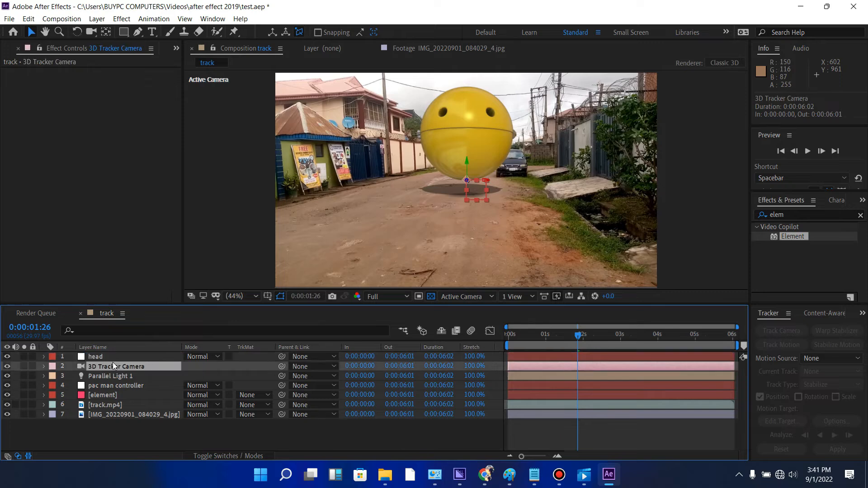
- Test the head null's control of the upper head by moving it in depth and sideways, undoing each move
{"action": "left_click", "coordinate": [97, 357]}
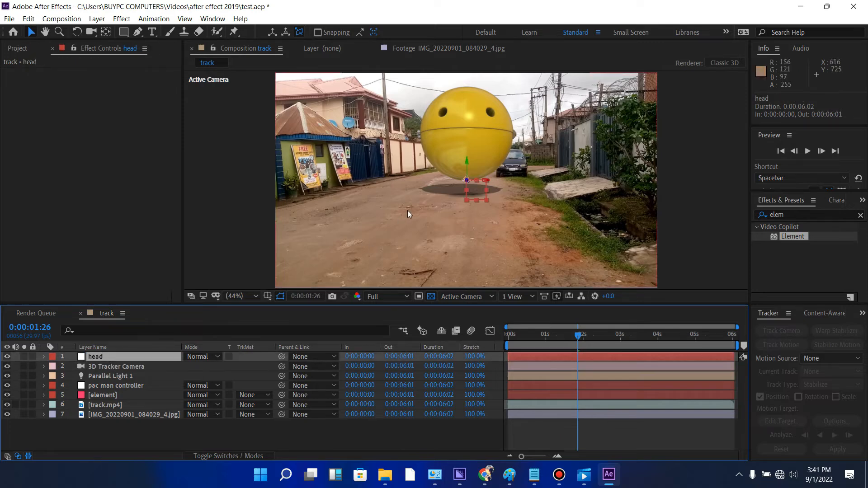
{"action": "left_click_drag", "start_coordinate": [467, 187], "coordinate": [480, 229]}
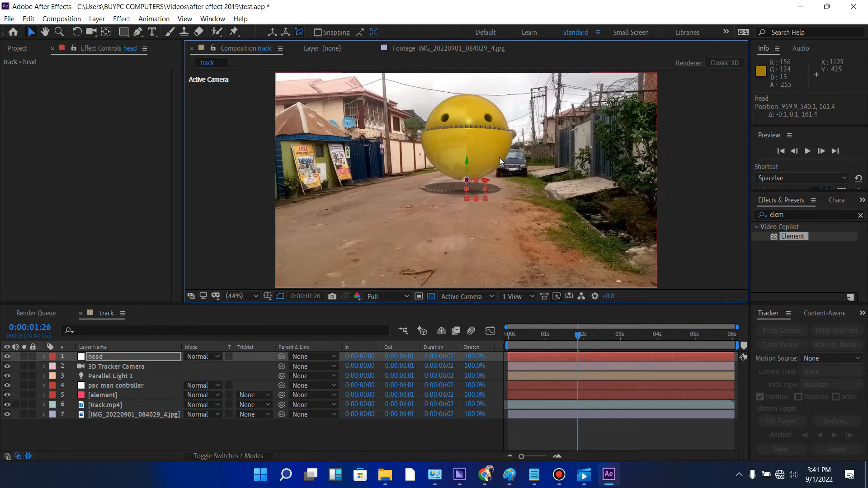
{"action": "key", "text": "ctrl+z"}
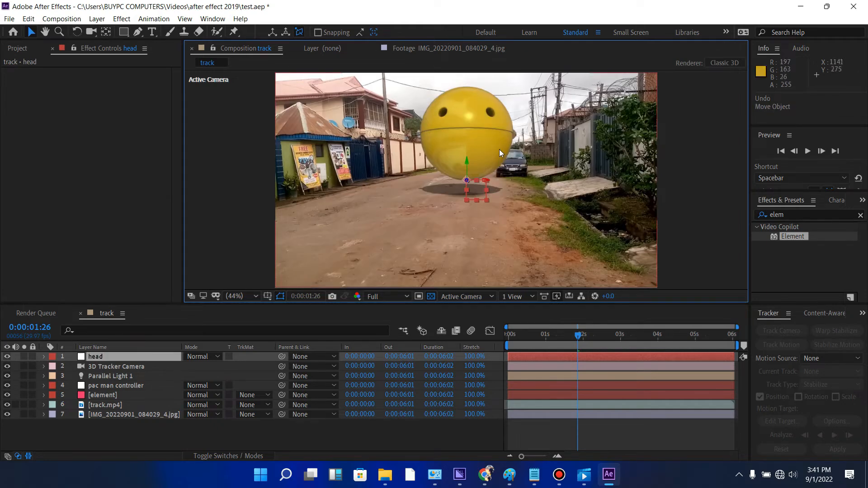
{"action": "left_click_drag", "start_coordinate": [487, 181], "coordinate": [548, 181]}
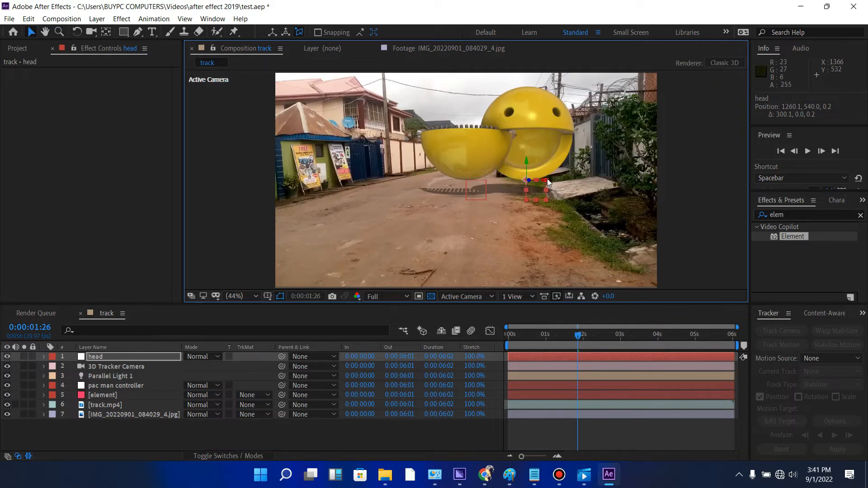
{"action": "key", "text": "ctrl+z"}
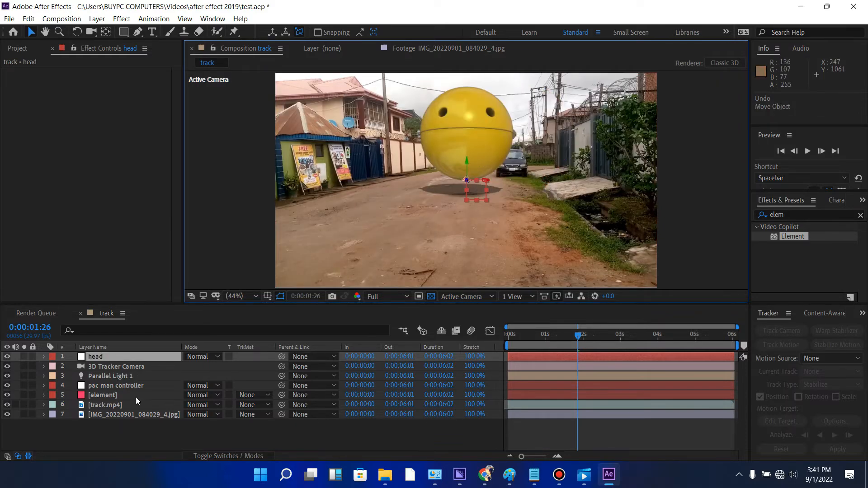
- Create a group null for Group 3 in the element layer's Element effect
{"action": "left_click", "coordinate": [129, 395]}
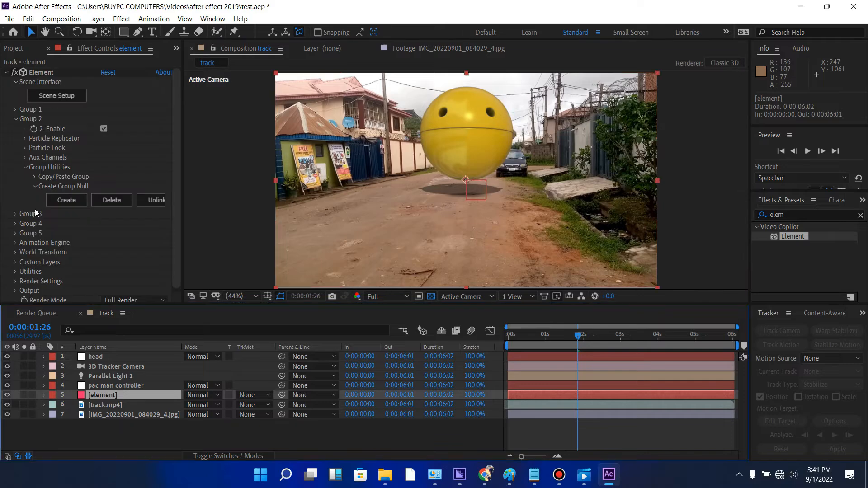
{"action": "left_click", "coordinate": [14, 117]}
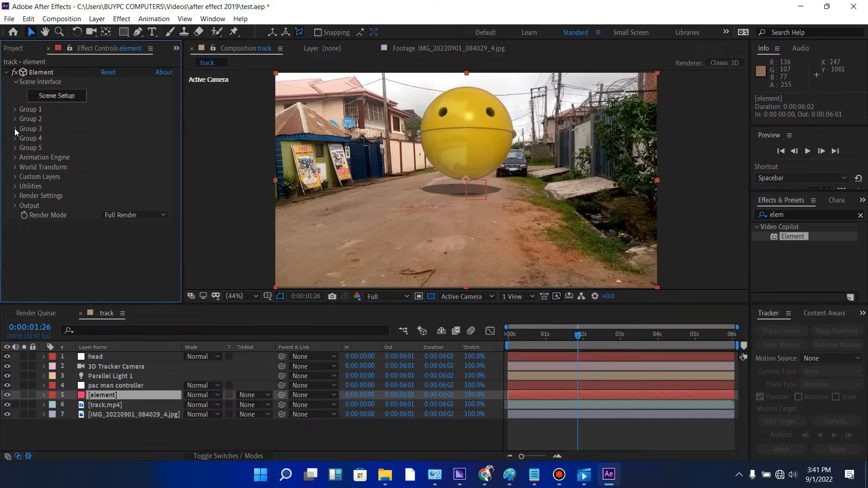
{"action": "left_click", "coordinate": [14, 129]}
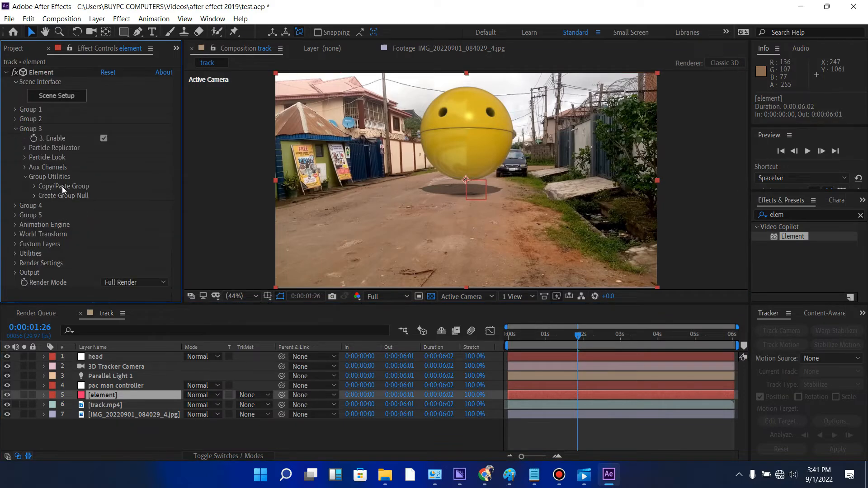
{"action": "left_click", "coordinate": [35, 196]}
{"action": "left_click", "coordinate": [66, 210]}
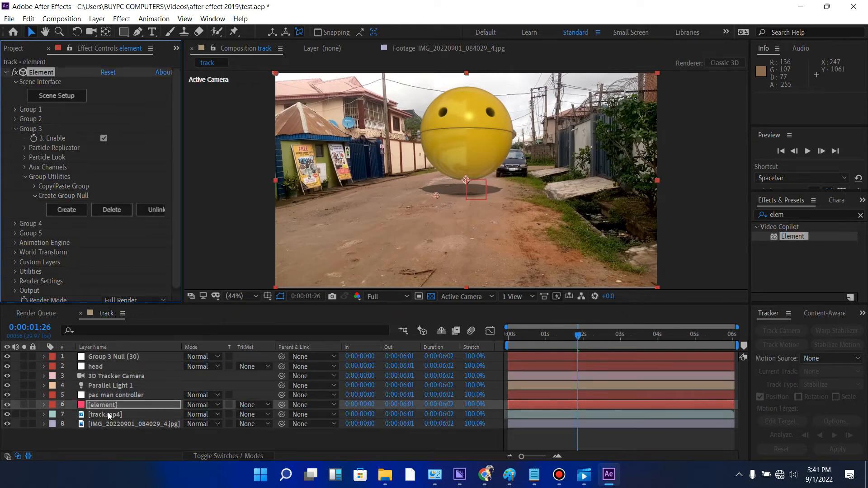
- Rename the new Group 3 null layer as "jaws n teeth"
{"action": "left_click", "coordinate": [118, 357]}
{"action": "right_click", "coordinate": [118, 357]}
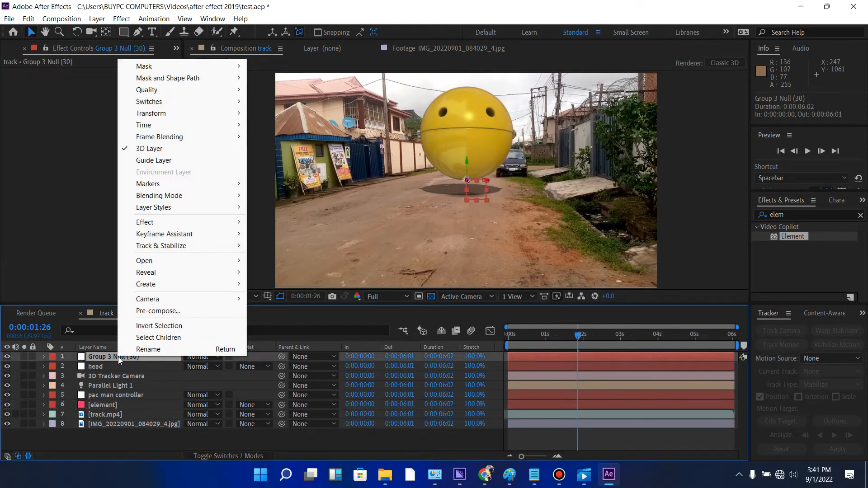
{"action": "left_click", "coordinate": [143, 350]}
{"action": "type", "text": "jaws n teeth"}
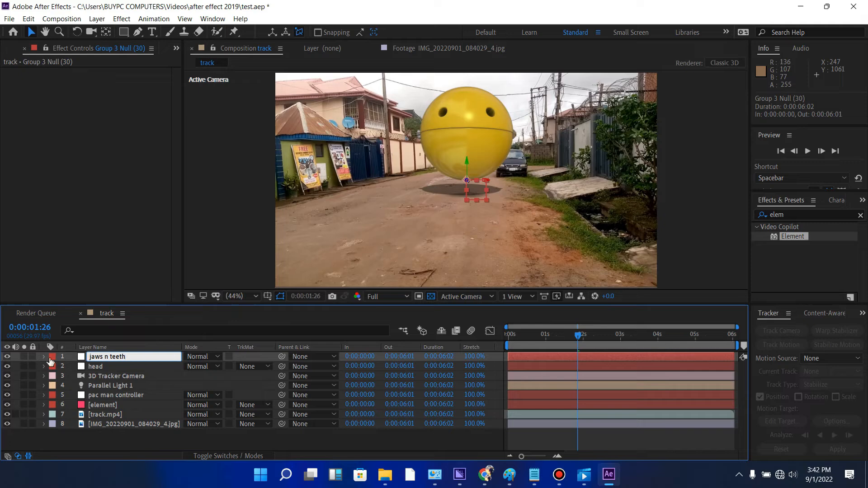
{"action": "left_click", "coordinate": [86, 373]}
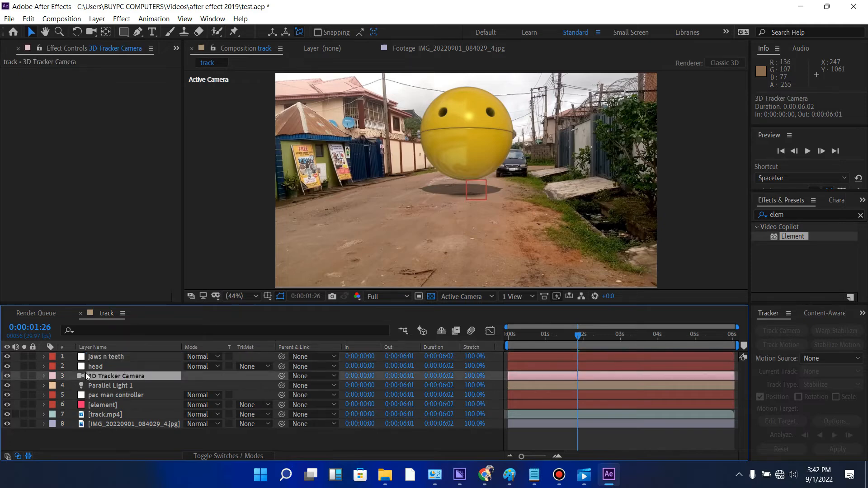
- Parent both the jaws n teeth and head nulls to the pac man controller layer
{"action": "left_click", "coordinate": [146, 356]}
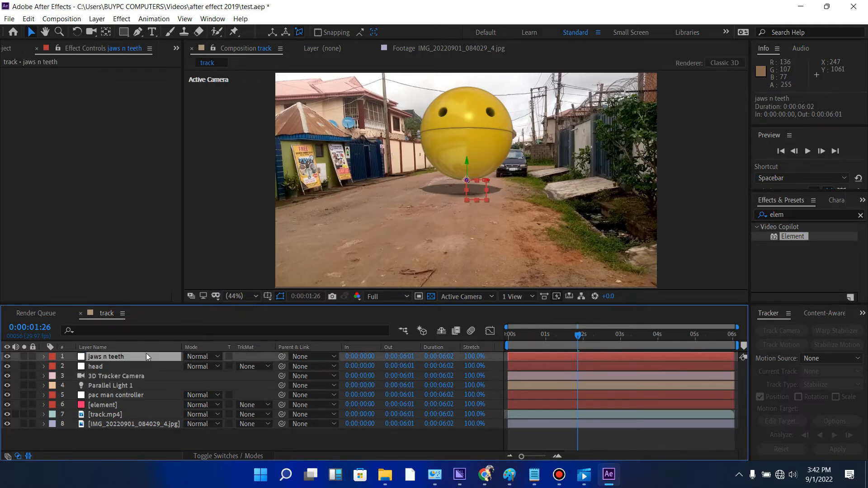
{"action": "left_click", "coordinate": [141, 368], "text": "shift"}
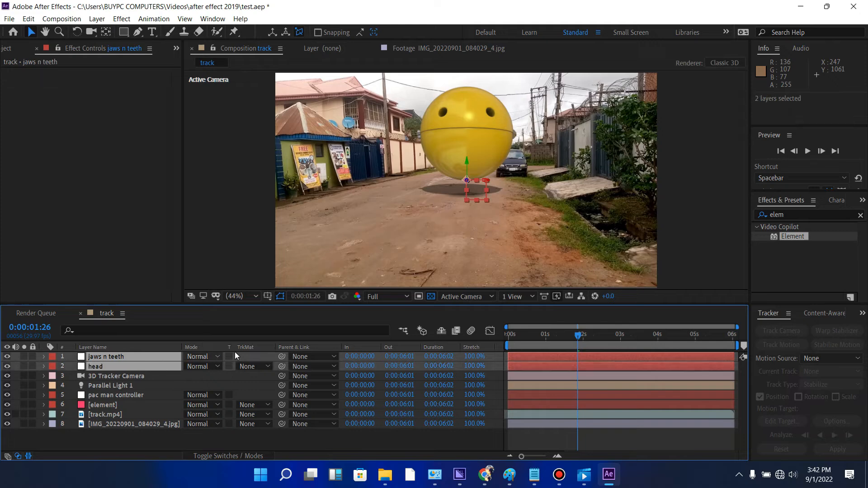
{"action": "left_click_drag", "start_coordinate": [282, 358], "coordinate": [143, 395]}
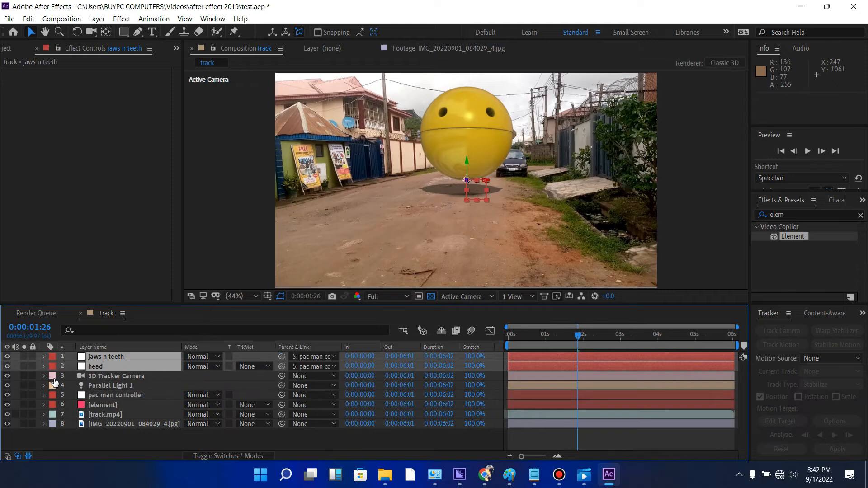
- Make the pac man controller a 3D layer and move Pac-Man left and down the road to about 728, 601, 76
{"action": "left_click", "coordinate": [132, 396]}
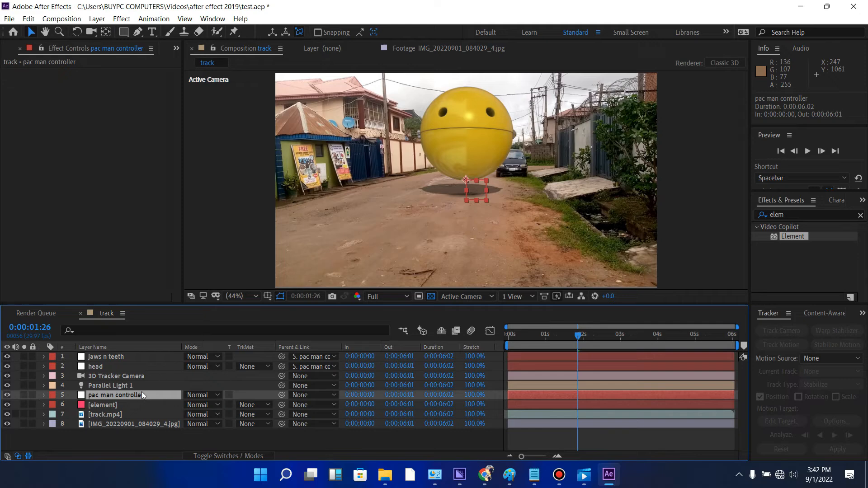
{"action": "left_click", "coordinate": [230, 456]}
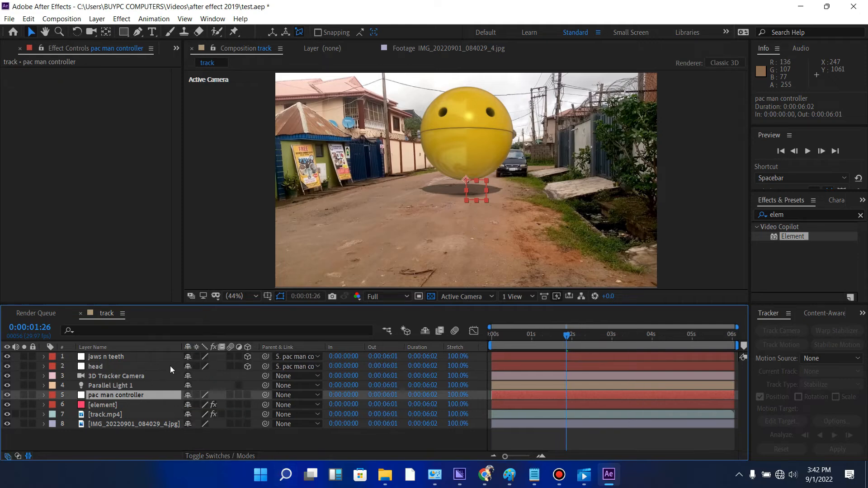
{"action": "left_click", "coordinate": [247, 396]}
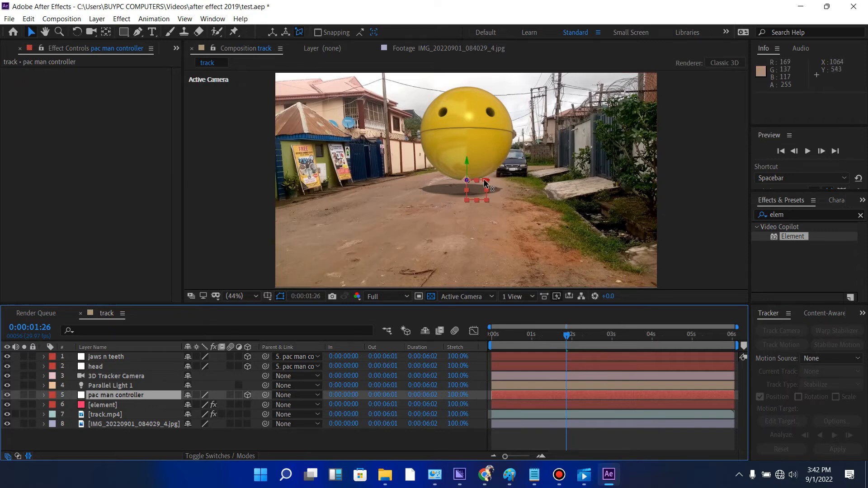
{"action": "left_click_drag", "start_coordinate": [485, 183], "coordinate": [430, 174]}
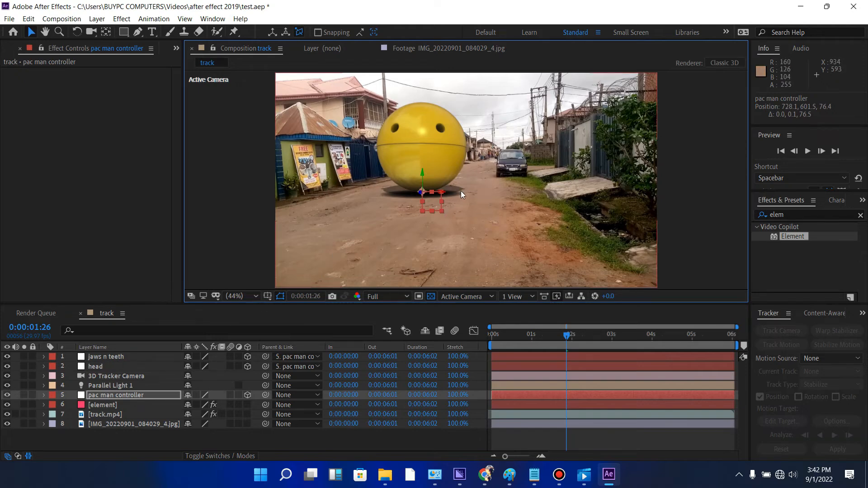
- Reposition the element layer's Group 1 floor under Pac-Man, with Position XY at about 800, 654
{"action": "left_click", "coordinate": [108, 405]}
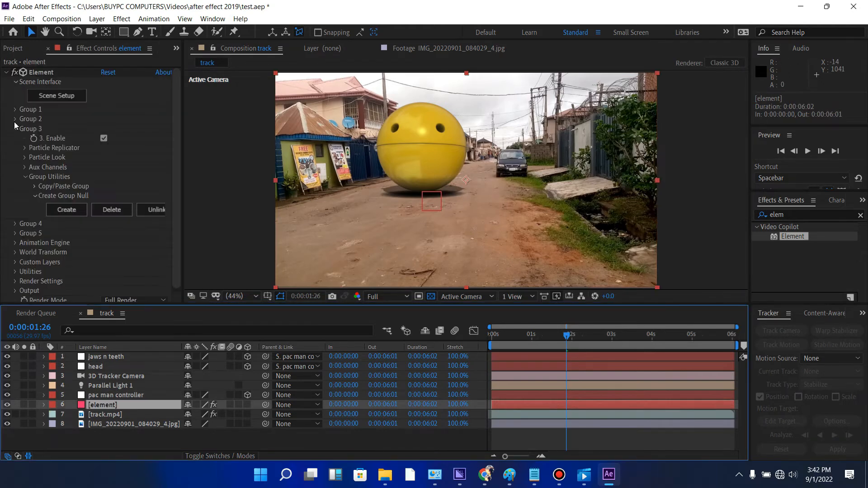
{"action": "left_click", "coordinate": [14, 127]}
{"action": "left_click", "coordinate": [14, 109]}
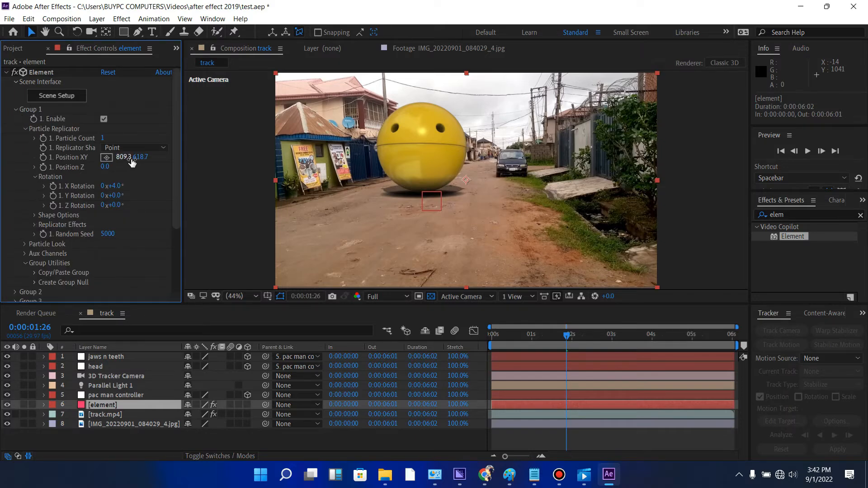
{"action": "left_click_drag", "start_coordinate": [142, 159], "coordinate": [146, 159]}
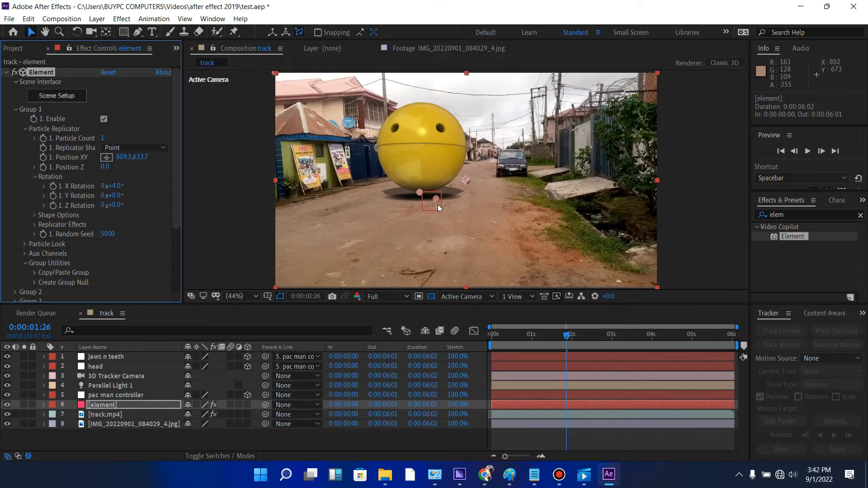
{"action": "left_click_drag", "start_coordinate": [438, 198], "coordinate": [435, 202]}
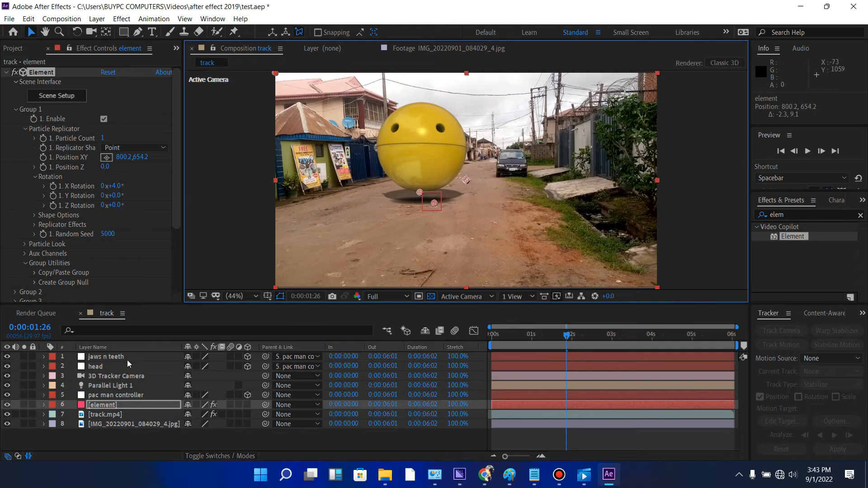
- Lower the pac man controller to about Y 636, and at the first frame shift it left to about X 671
{"action": "left_click", "coordinate": [117, 395]}
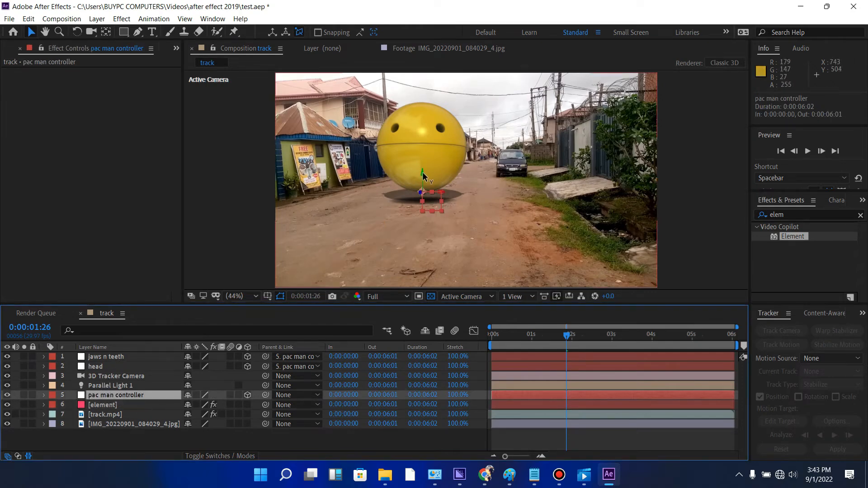
{"action": "left_click_drag", "start_coordinate": [423, 173], "coordinate": [422, 179]}
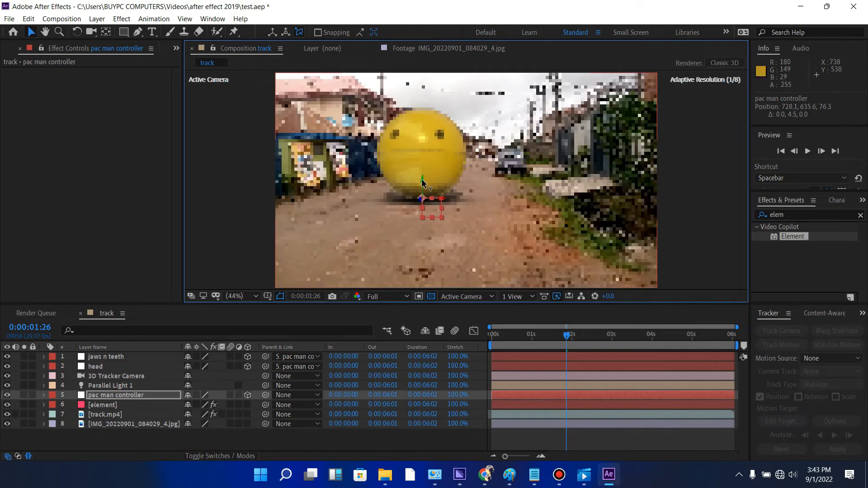
{"action": "left_click_drag", "start_coordinate": [566, 338], "coordinate": [464, 323]}
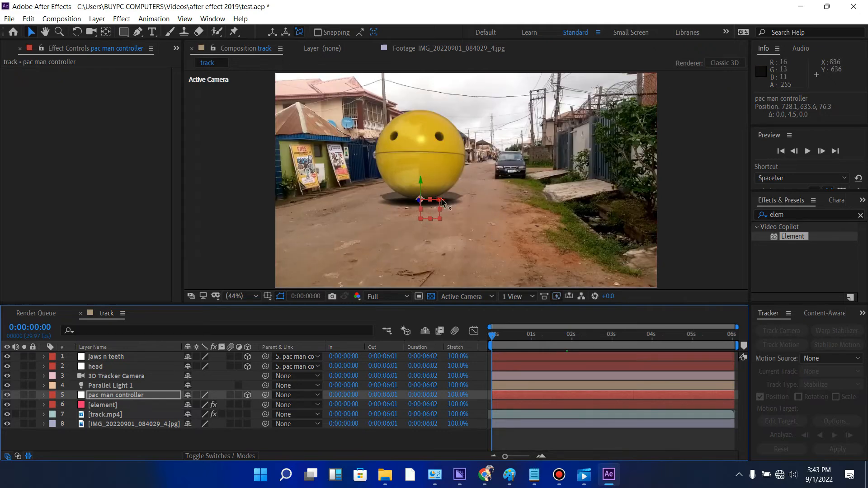
{"action": "left_click_drag", "start_coordinate": [442, 203], "coordinate": [408, 203]}
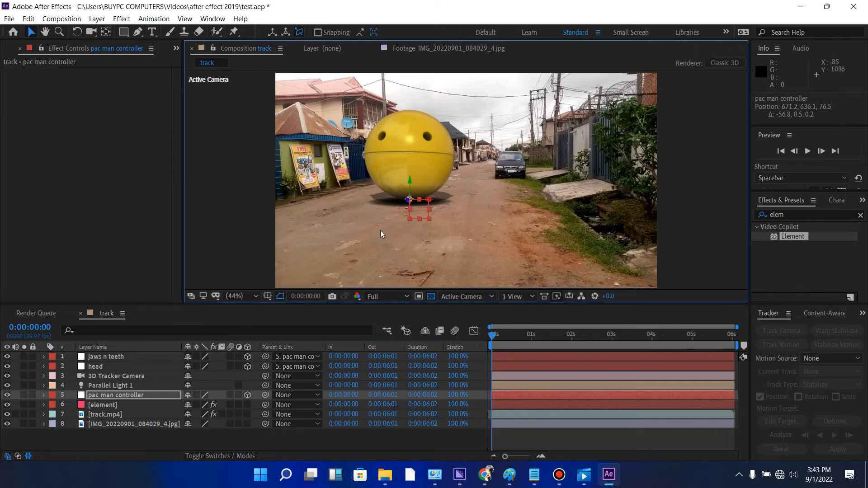
- Move the pac man controller far down the road to about 893, 467, 3035 and start keyframing its Position at the first frame
{"action": "left_click", "coordinate": [132, 395]}
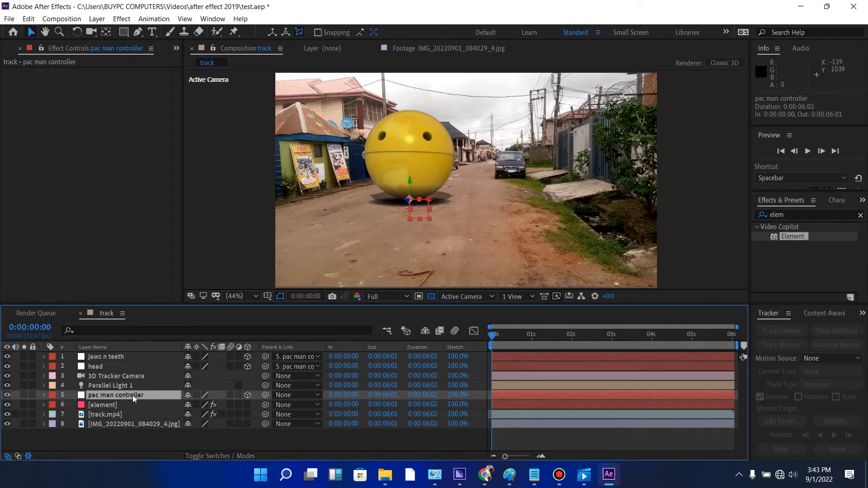
{"action": "key", "text": "p"}
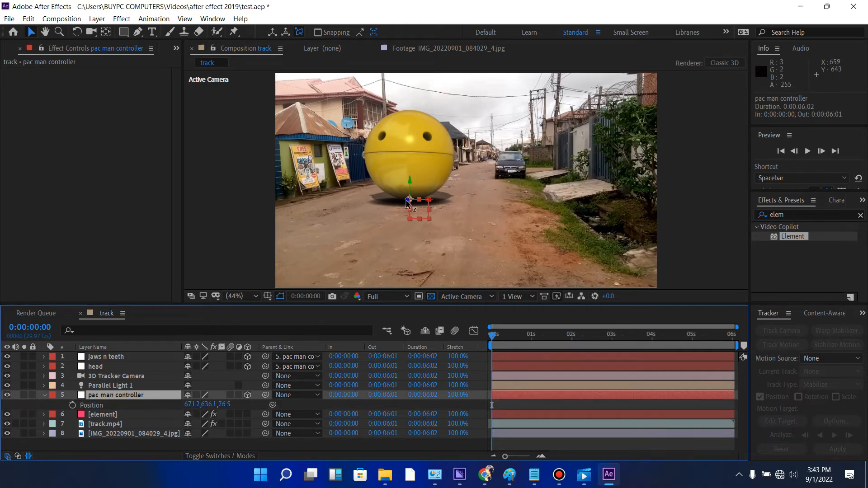
{"action": "left_click_drag", "start_coordinate": [407, 201], "coordinate": [514, 110]}
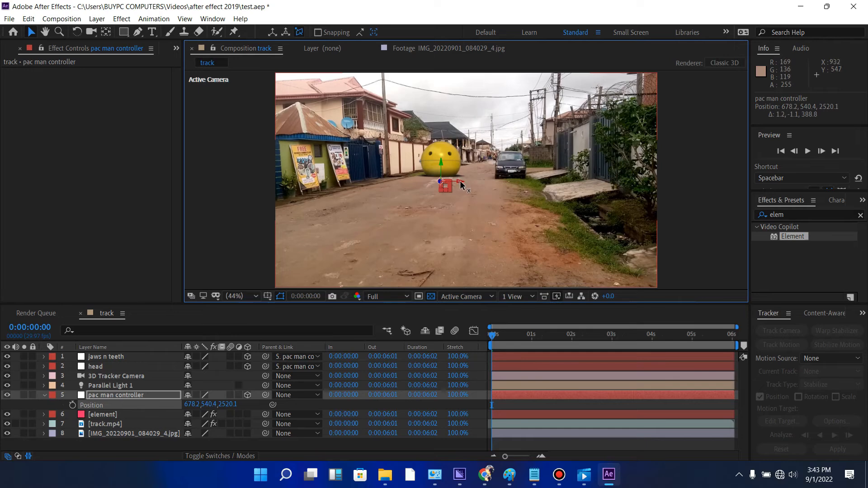
{"action": "left_click_drag", "start_coordinate": [462, 184], "coordinate": [556, 175]}
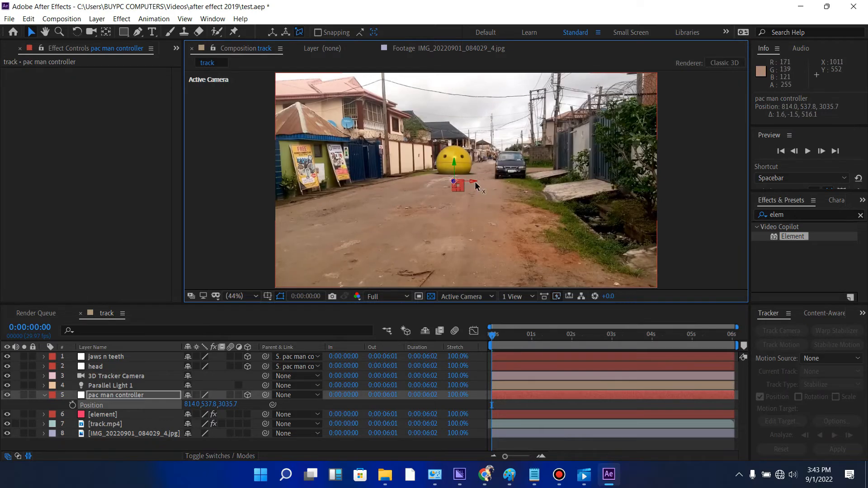
{"action": "left_click_drag", "start_coordinate": [477, 182], "coordinate": [460, 156]}
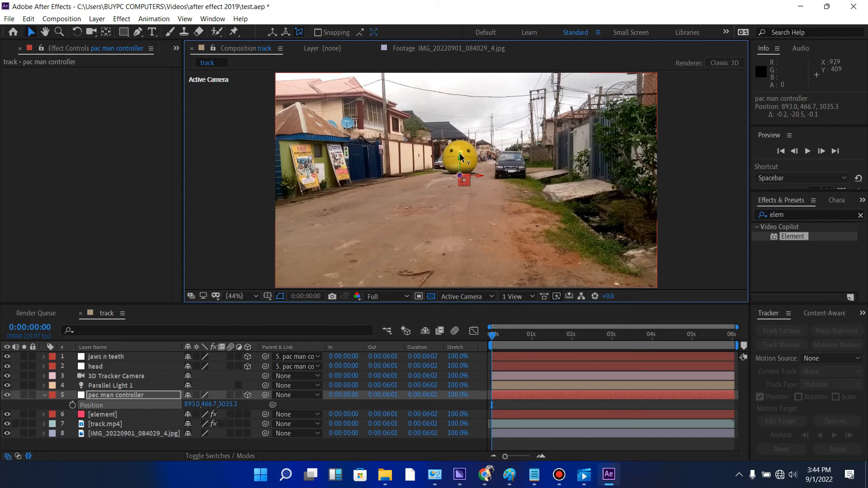
{"action": "left_click", "coordinate": [71, 405]}
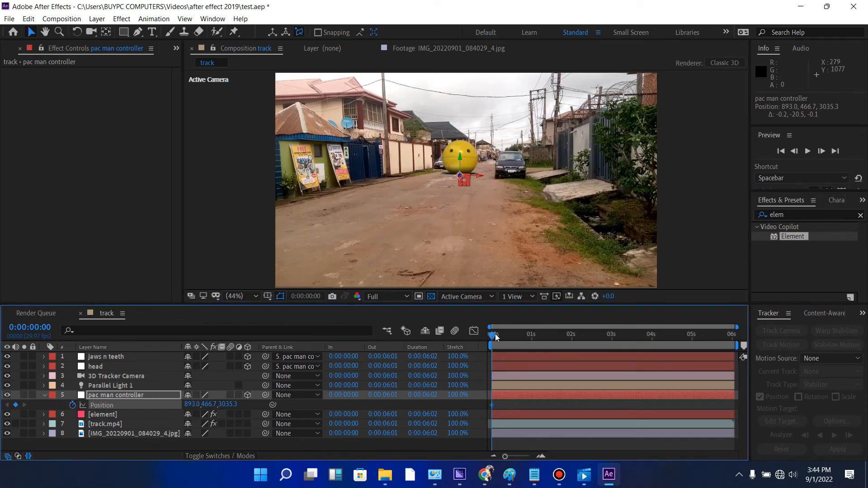
- At 0:00:04:20, bring the pac man controller up the road towards the camera, keyframing its Position at about 792, 619, -1802
{"action": "left_click_drag", "start_coordinate": [493, 336], "coordinate": [679, 337]}
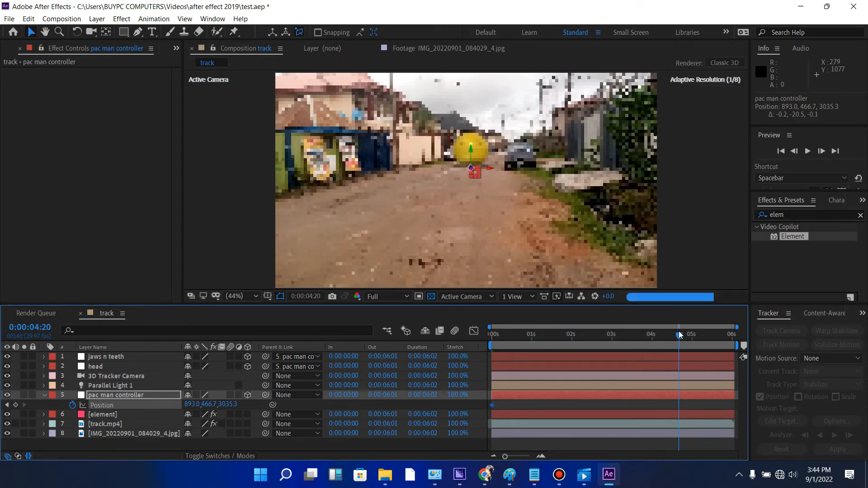
{"action": "left_click_drag", "start_coordinate": [472, 171], "coordinate": [262, 338]}
{"action": "key", "text": "ctrl+z"}
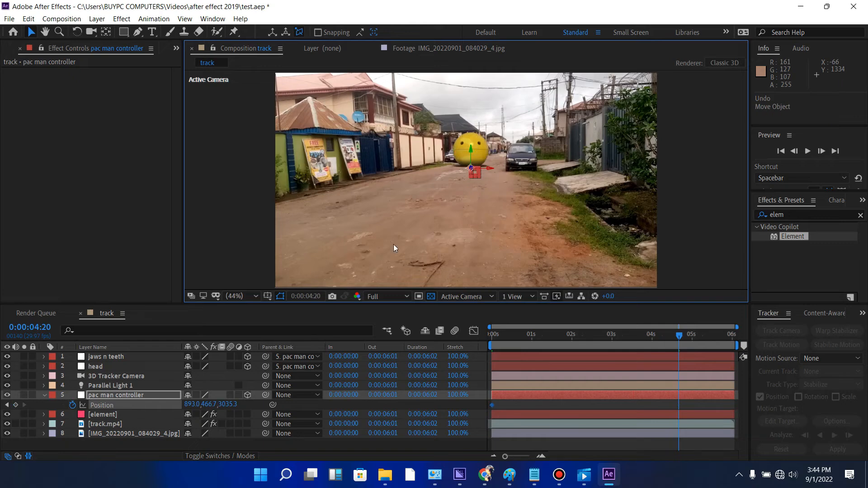
{"action": "left_click_drag", "start_coordinate": [471, 171], "coordinate": [655, 168]}
{"action": "key", "text": "ctrl+z"}
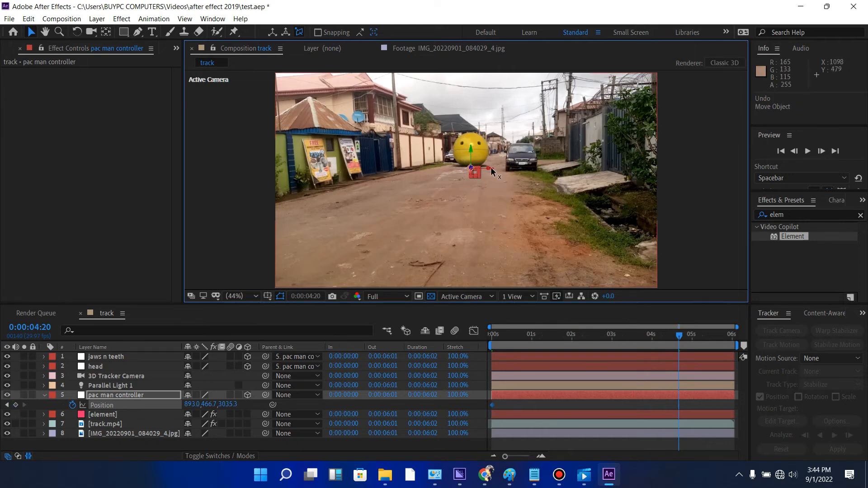
{"action": "left_click_drag", "start_coordinate": [472, 169], "coordinate": [480, 132]}
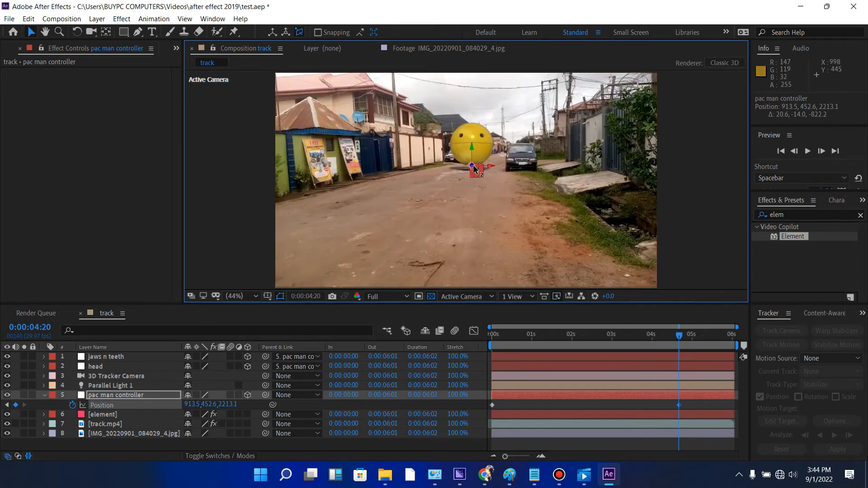
{"action": "left_click_drag", "start_coordinate": [472, 168], "coordinate": [568, 15]}
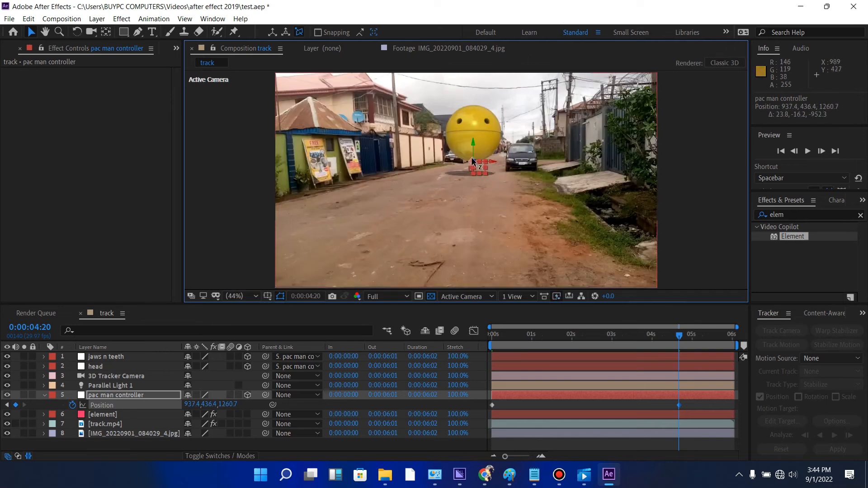
{"action": "left_click_drag", "start_coordinate": [478, 166], "coordinate": [678, 16]}
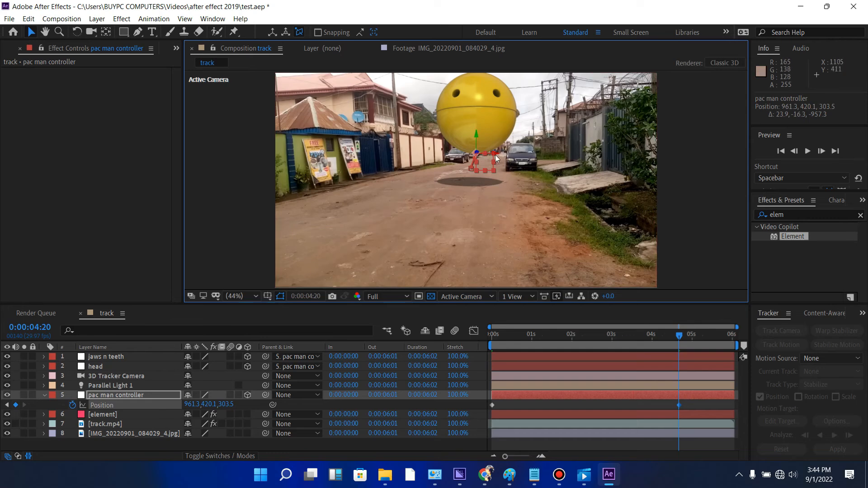
{"action": "left_click_drag", "start_coordinate": [495, 155], "coordinate": [376, 96]}
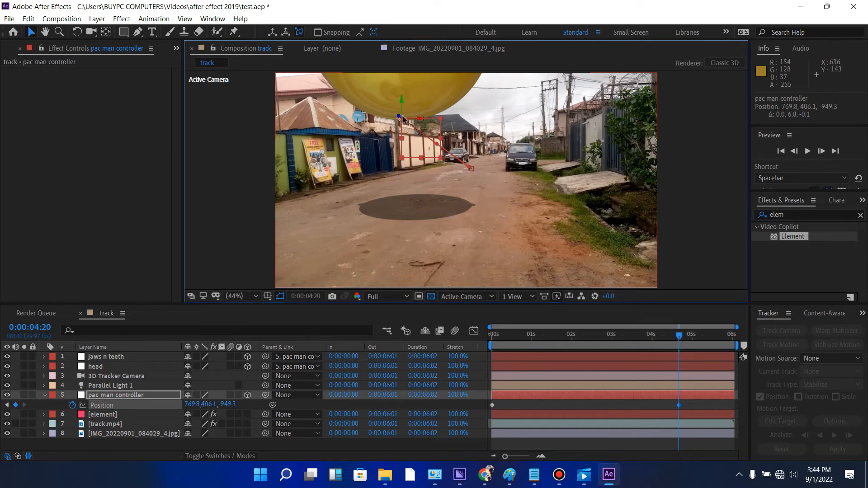
{"action": "left_click_drag", "start_coordinate": [401, 102], "coordinate": [252, 294]}
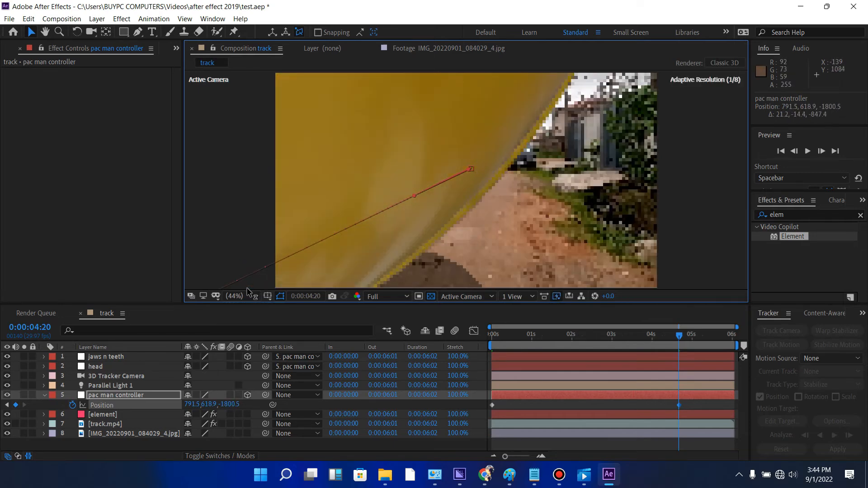
- Switch the composition to the Left view, showing the whole motion path, with the pac man controller selected
{"action": "left_click", "coordinate": [528, 296]}
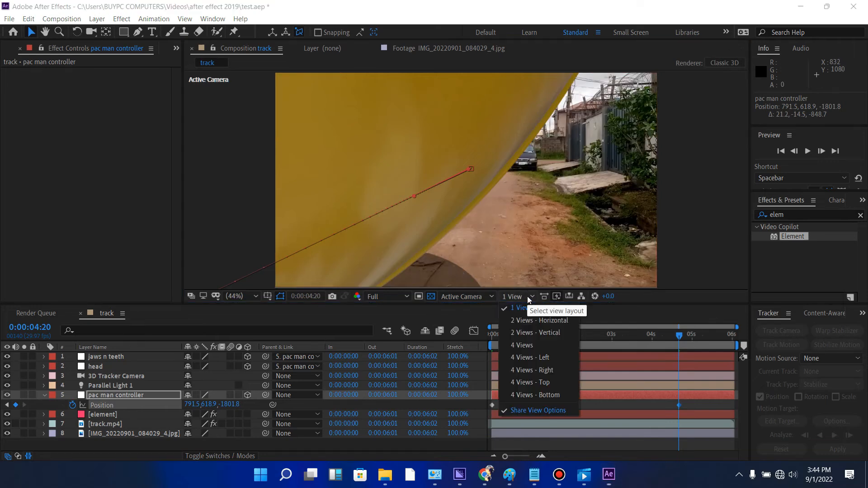
{"action": "left_click", "coordinate": [483, 298]}
{"action": "left_click", "coordinate": [458, 351]}
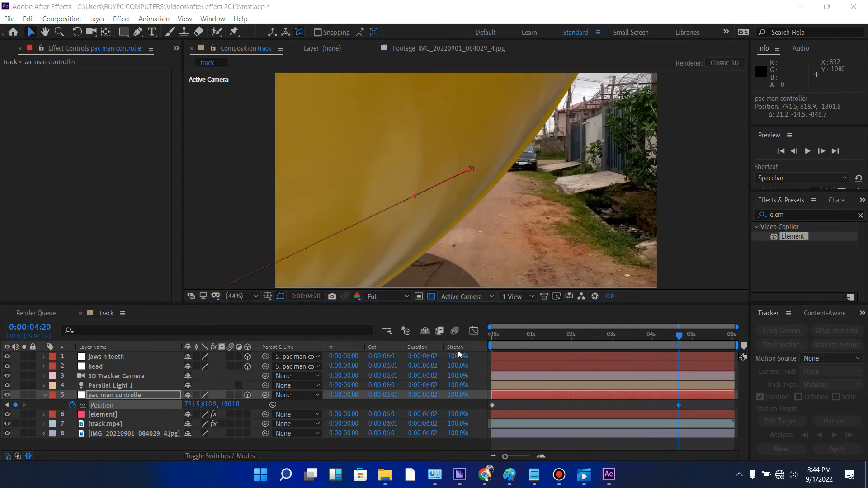
{"action": "scroll", "coordinate": [482, 210], "scroll_direction": "down", "scroll_amount": 4}
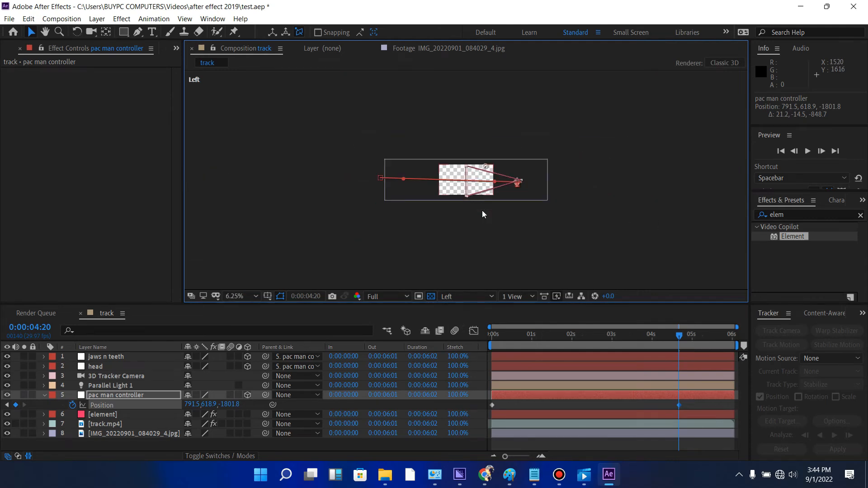
{"action": "left_click", "coordinate": [535, 396]}
{"action": "key", "text": "ctrl+Up"}
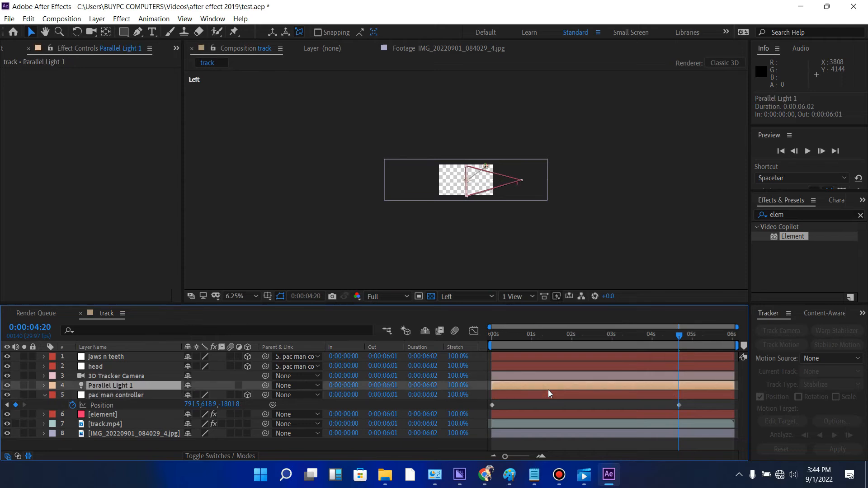
{"action": "left_click", "coordinate": [538, 396]}
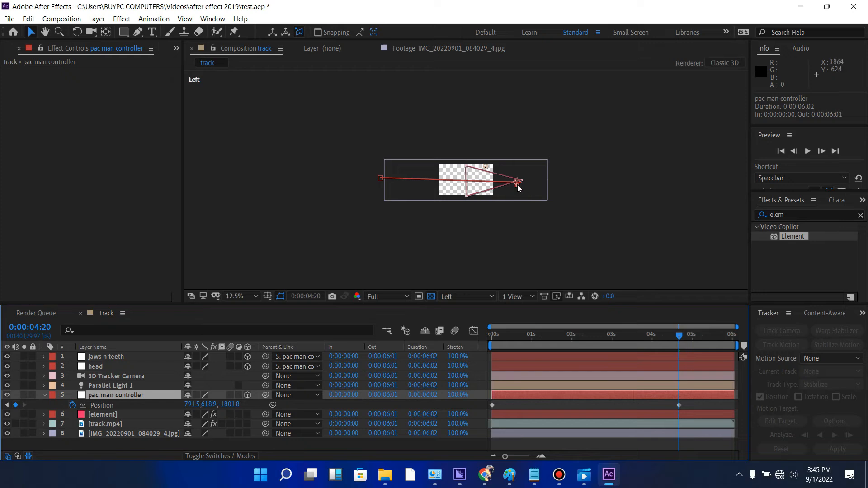
{"action": "scroll", "coordinate": [518, 188], "scroll_direction": "up", "scroll_amount": 2}
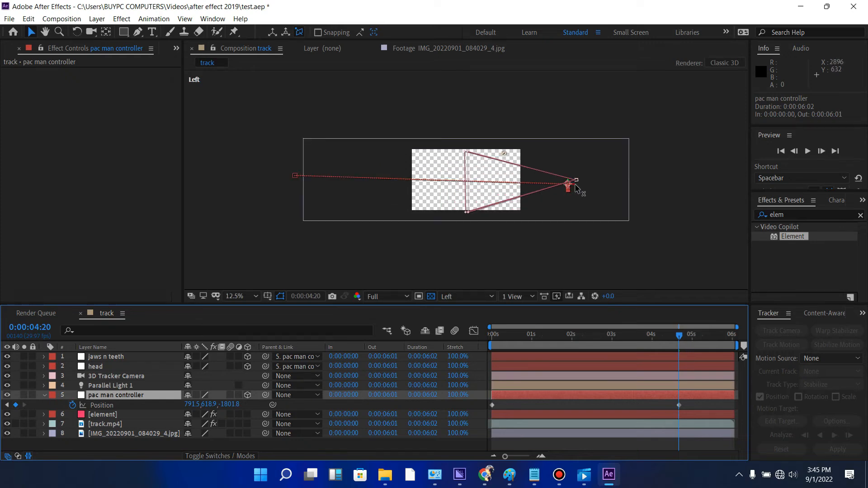
{"action": "left_click_drag", "start_coordinate": [575, 188], "coordinate": [496, 170]}
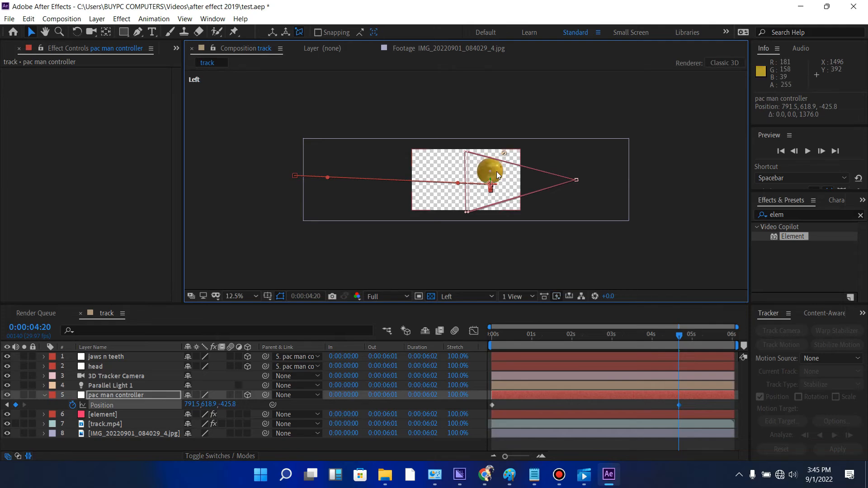
{"action": "key", "text": "ctrl+z"}
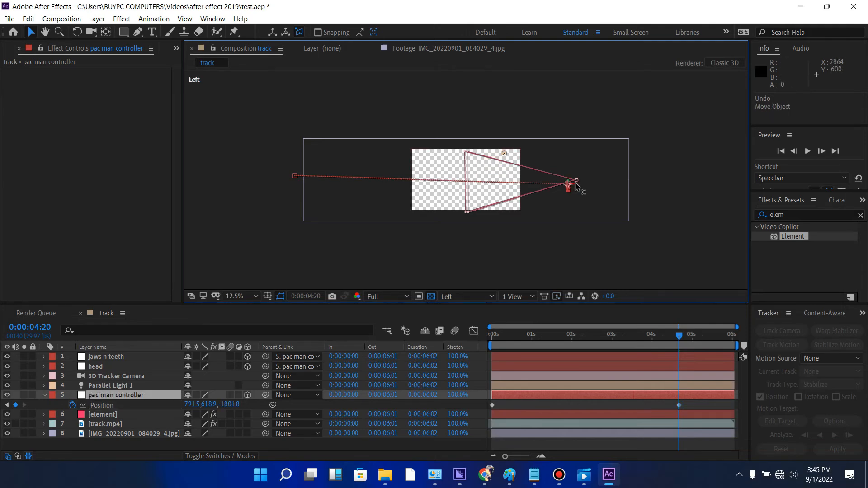
- In the Left view, move the pac man controller behind the 3D Tracker Camera, to about 792, 631, -2582
{"action": "scroll", "coordinate": [581, 181], "scroll_direction": "up", "scroll_amount": 2}
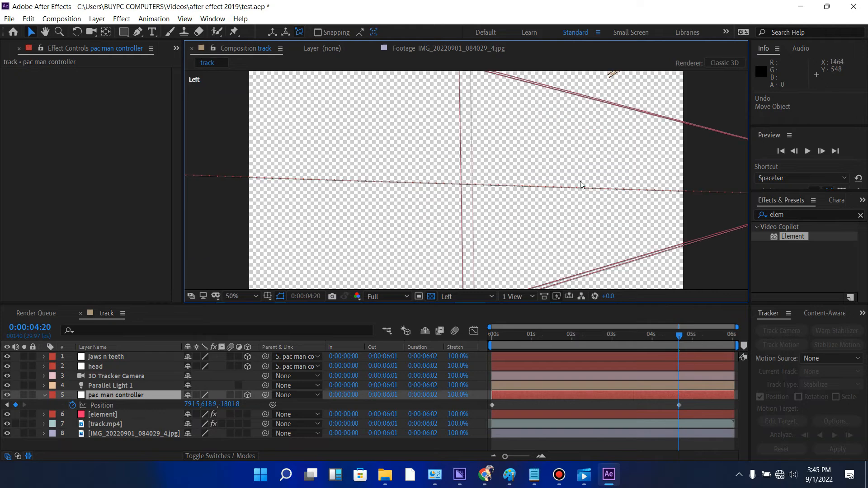
{"action": "scroll", "coordinate": [581, 182], "scroll_direction": "down", "scroll_amount": 1}
{"action": "left_click", "coordinate": [686, 181]}
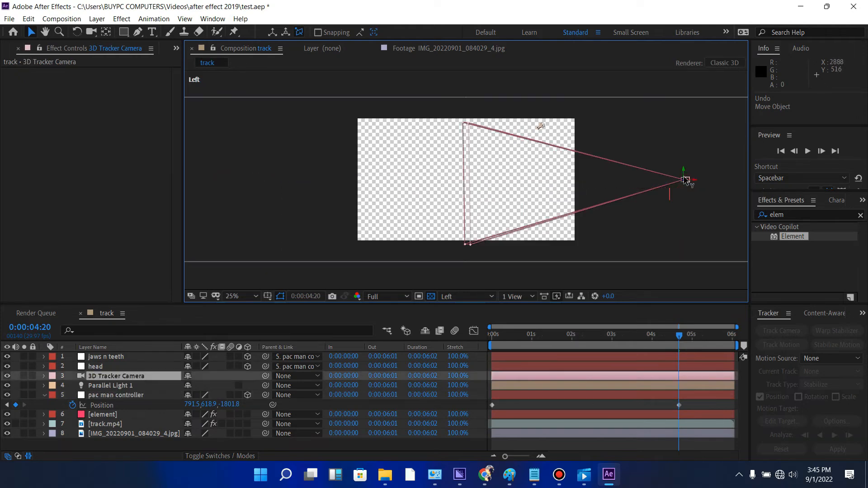
{"action": "left_click", "coordinate": [631, 397]}
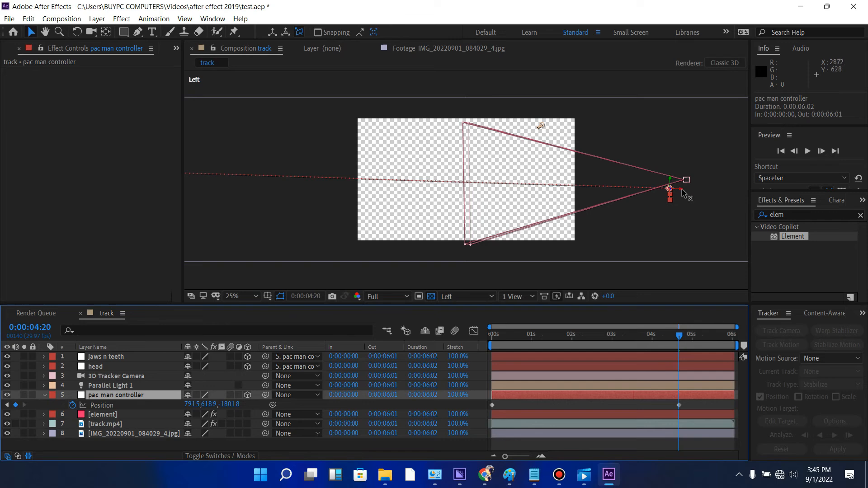
{"action": "left_click_drag", "start_coordinate": [684, 193], "coordinate": [758, 202]}
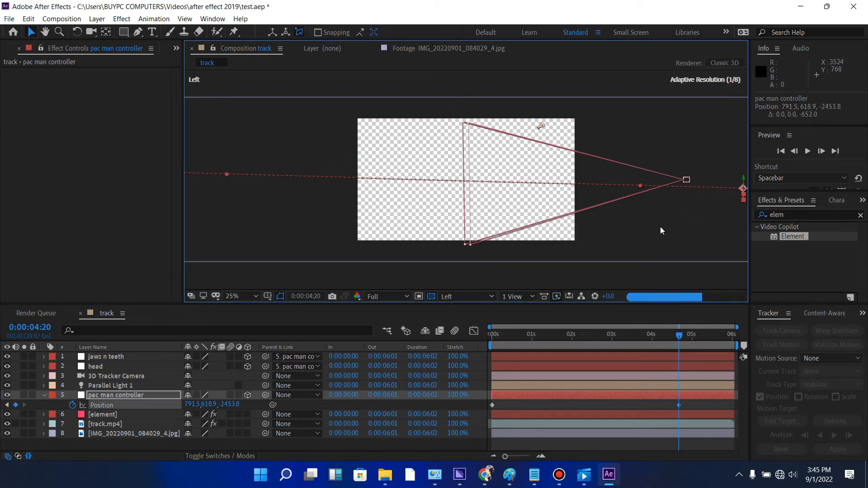
{"action": "key", "text": "h"}
{"action": "left_click_drag", "start_coordinate": [656, 220], "coordinate": [525, 216]}
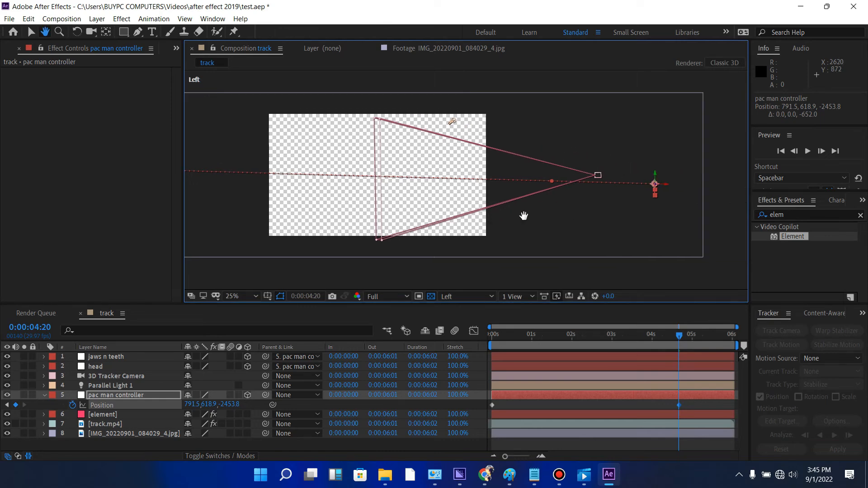
{"action": "left_click", "coordinate": [32, 32]}
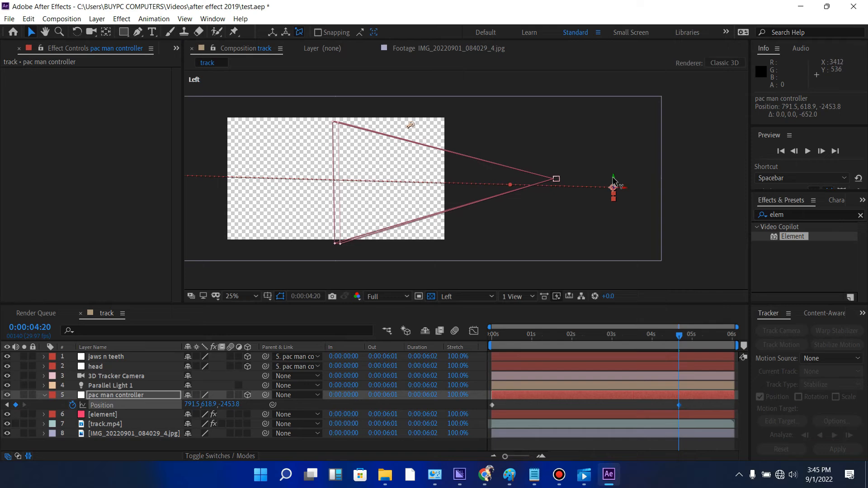
{"action": "left_click_drag", "start_coordinate": [614, 180], "coordinate": [641, 195]}
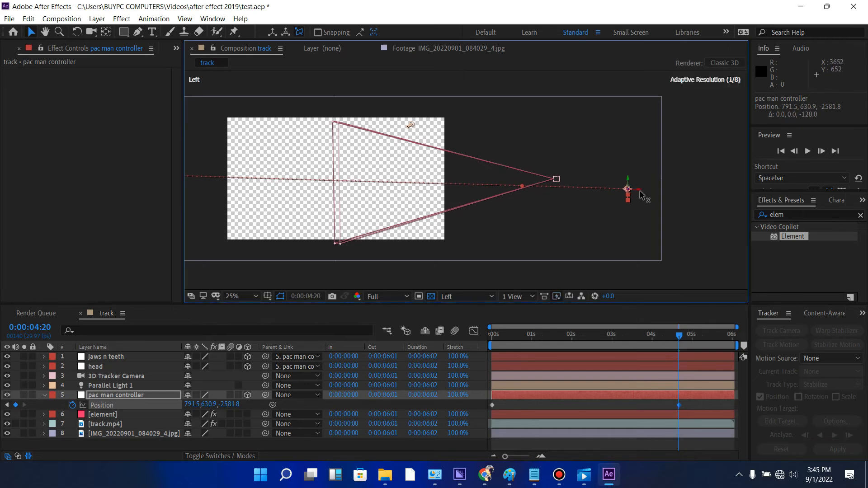
- Return to the Active Camera view and preview Pac-Man's movement from the first frame
{"action": "left_click", "coordinate": [460, 294]}
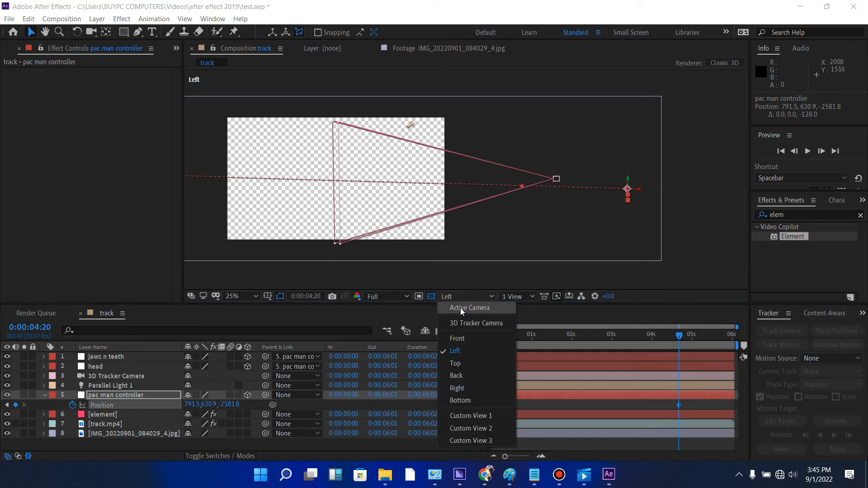
{"action": "left_click", "coordinate": [461, 308]}
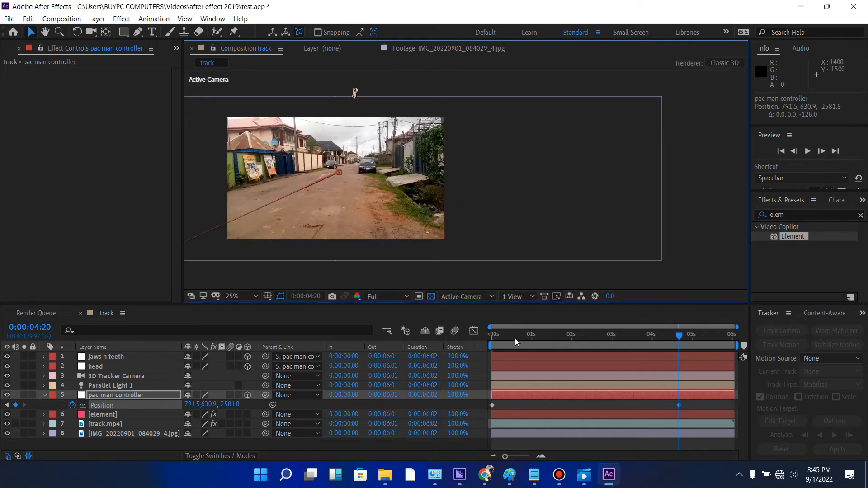
{"action": "left_click_drag", "start_coordinate": [509, 341], "coordinate": [447, 335]}
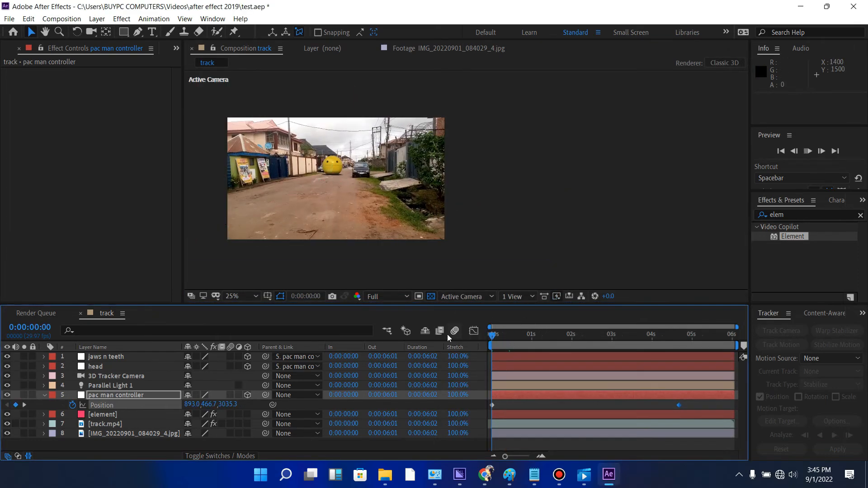
{"action": "key", "text": "space"}
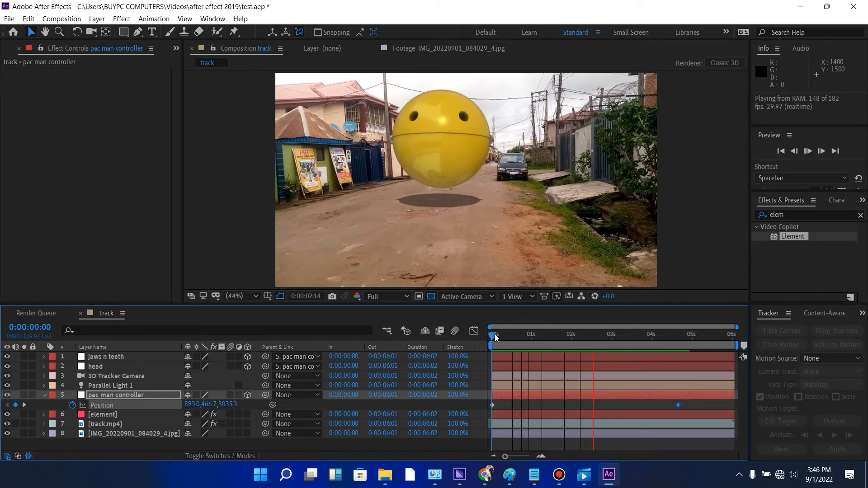
- At 0:00:02:17, lower Pac-Man onto the road, keyframing the pac man controller's Position at about 837, 646, -53
{"action": "left_click_drag", "start_coordinate": [495, 337], "coordinate": [595, 336]}
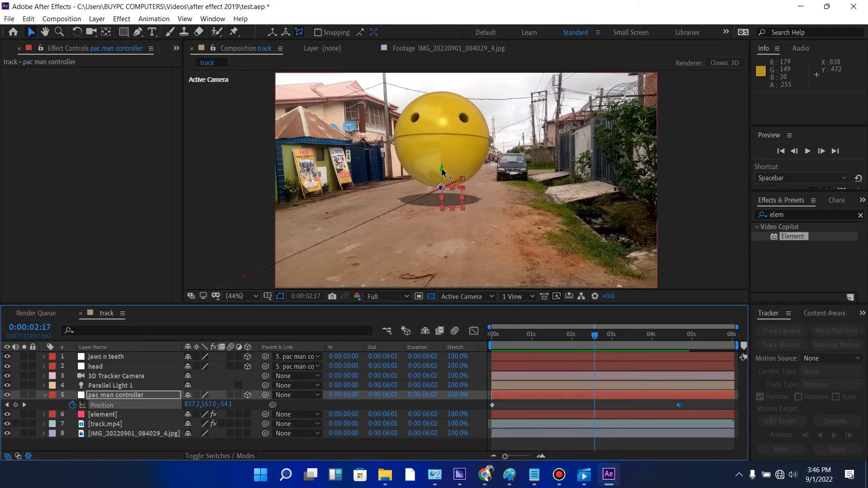
{"action": "left_click_drag", "start_coordinate": [441, 169], "coordinate": [442, 186]}
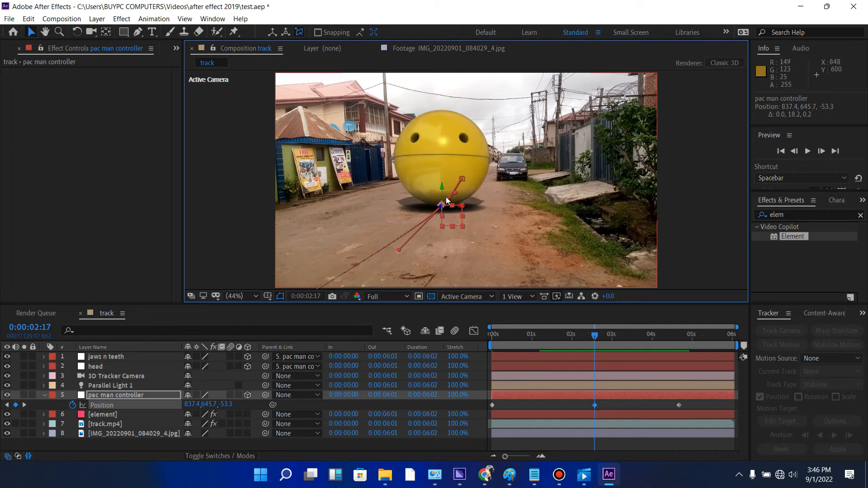
- In the Left view at 0:00:04:20, lower the pac man controller's Position keyframe to about 792, 807, -2582
{"action": "left_click", "coordinate": [471, 296]}
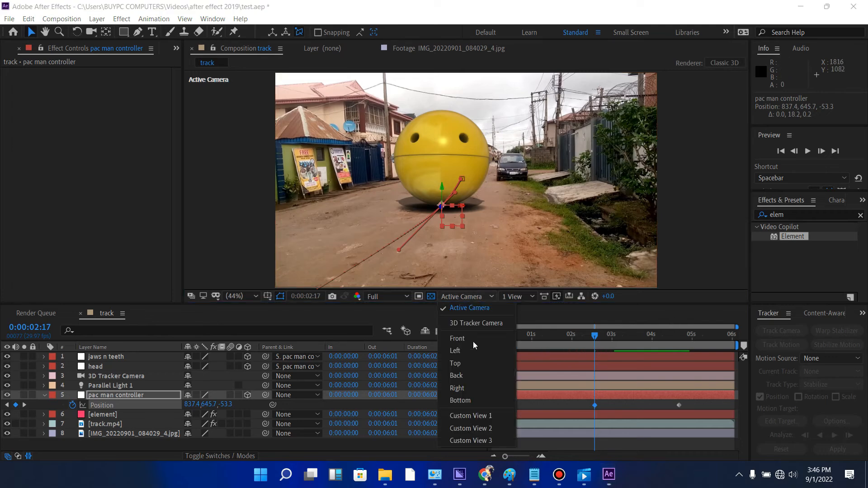
{"action": "left_click", "coordinate": [461, 351]}
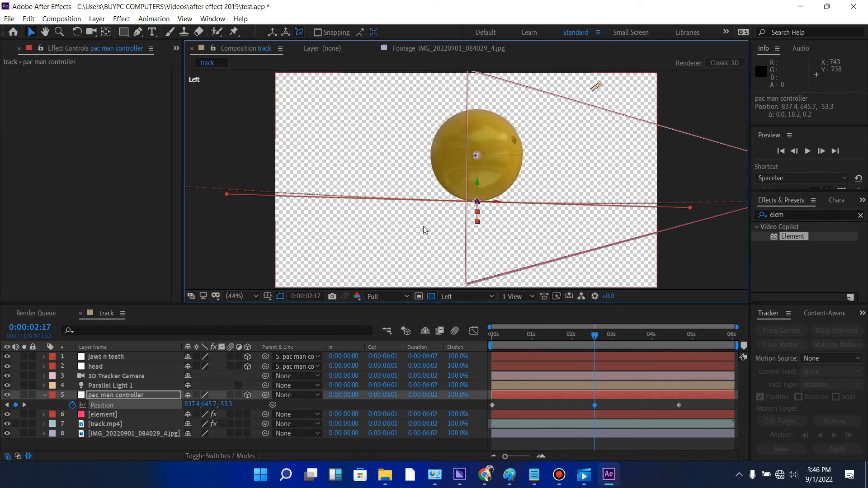
{"action": "left_click_drag", "start_coordinate": [595, 338], "coordinate": [682, 346]}
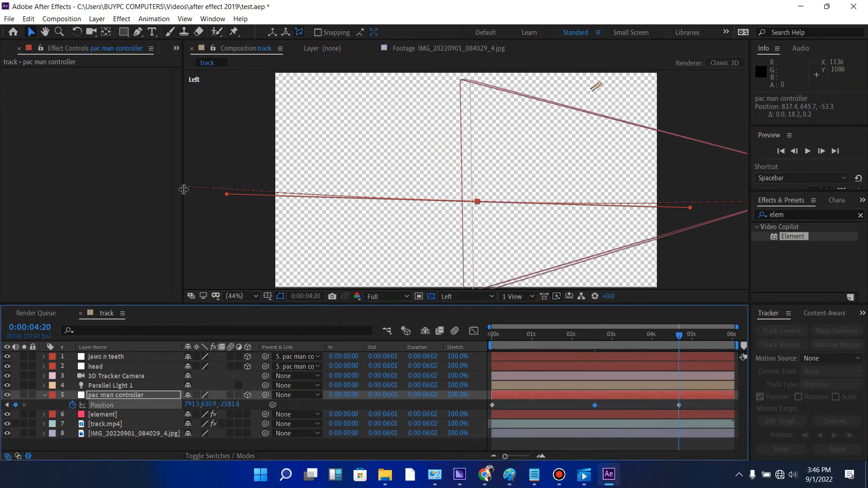
{"action": "scroll", "coordinate": [498, 140], "scroll_direction": "down", "scroll_amount": 4}
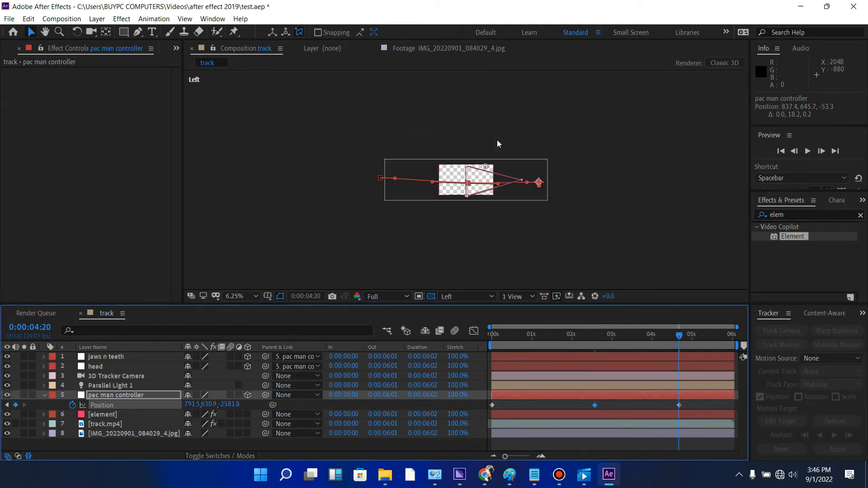
{"action": "left_click", "coordinate": [680, 405]}
{"action": "left_click_drag", "start_coordinate": [539, 182], "coordinate": [539, 186]}
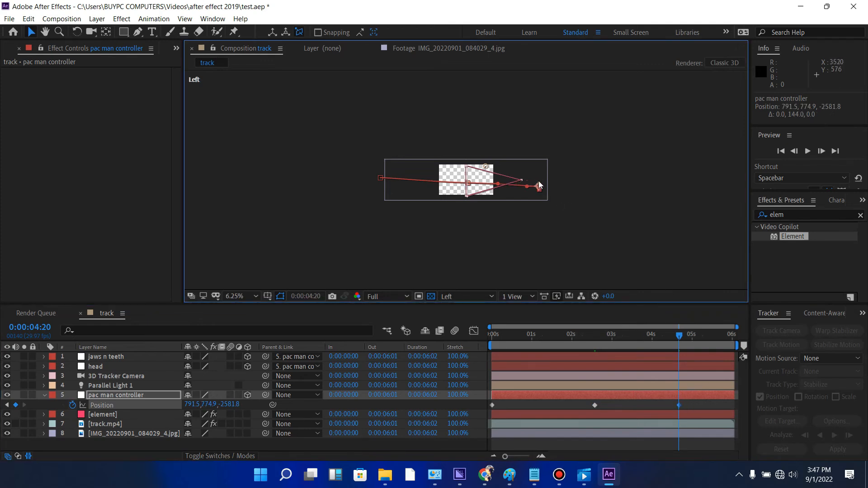
{"action": "key", "text": "period"}
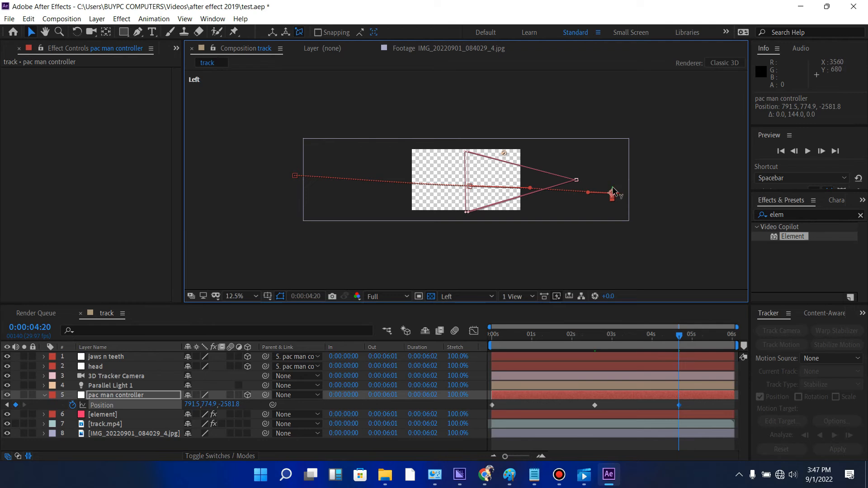
{"action": "left_click_drag", "start_coordinate": [613, 191], "coordinate": [612, 195]}
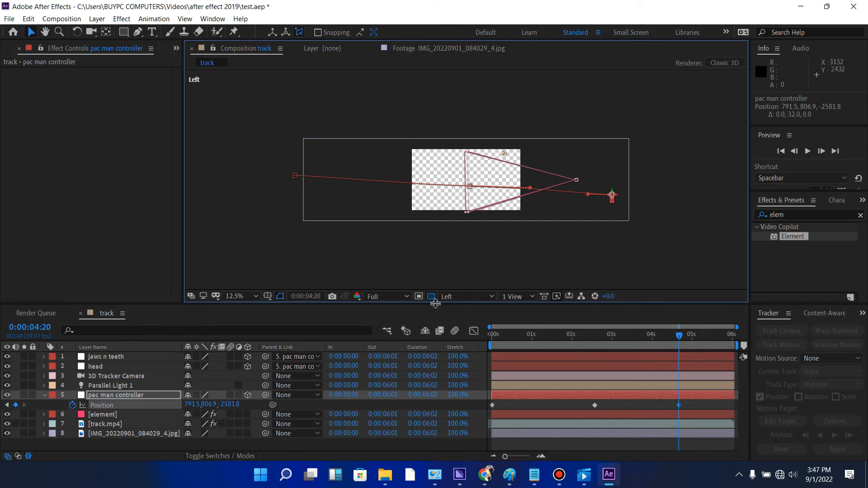
- Return to the Active Camera view and preview Pac-Man's revised movement past the camera
{"action": "left_click", "coordinate": [471, 297]}
{"action": "left_click", "coordinate": [470, 306]}
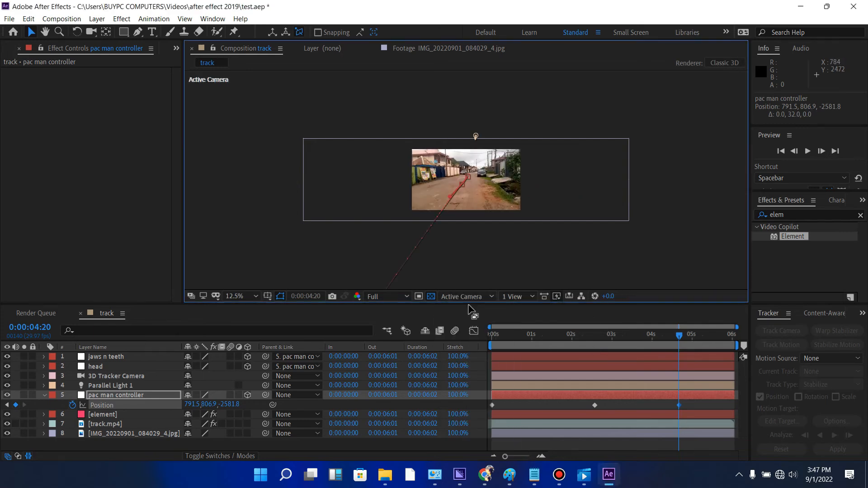
{"action": "left_click", "coordinate": [598, 336]}
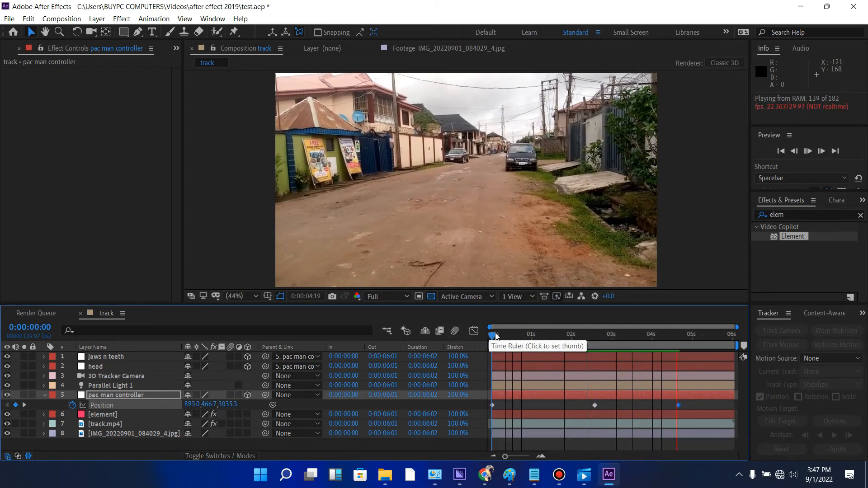
{"action": "left_click", "coordinate": [653, 335]}
{"action": "left_click_drag", "start_coordinate": [662, 340], "coordinate": [505, 343]}
{"action": "key", "text": "space"}
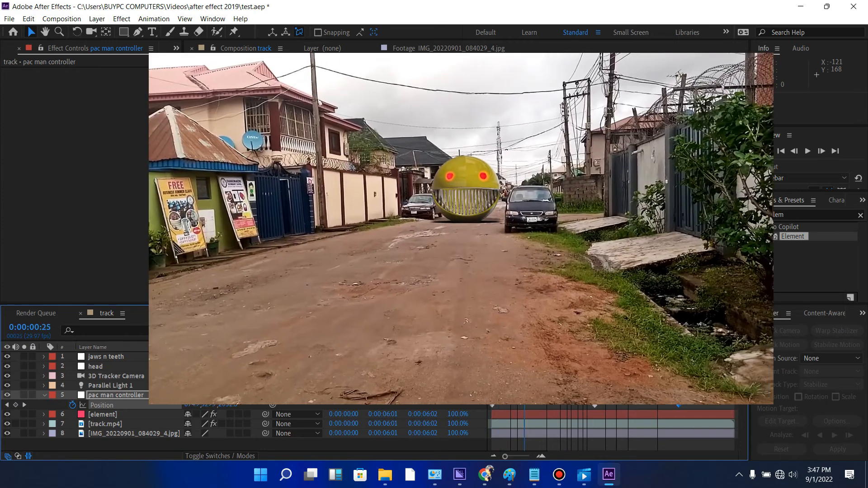
{"action": "key", "text": "space"}
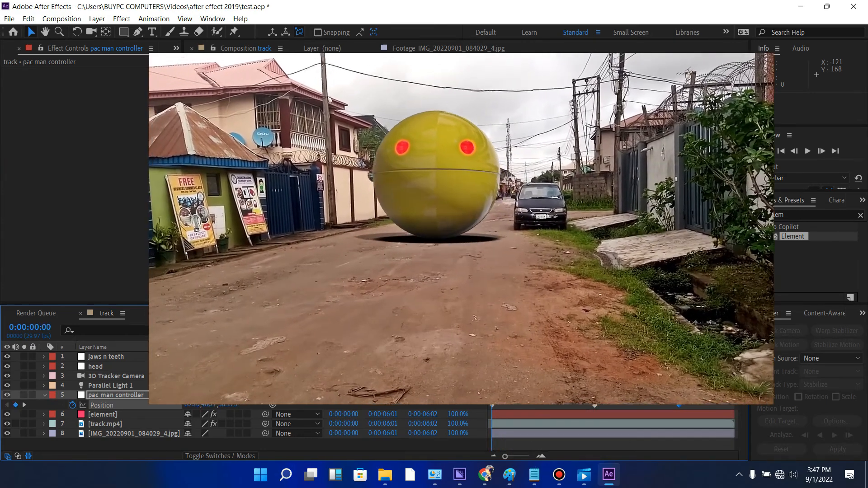
- Open the Scene Setup of the element layer's Element effect and assign the jaws n teeth group to auxiliary animation Channel 1
{"action": "left_click", "coordinate": [44, 395]}
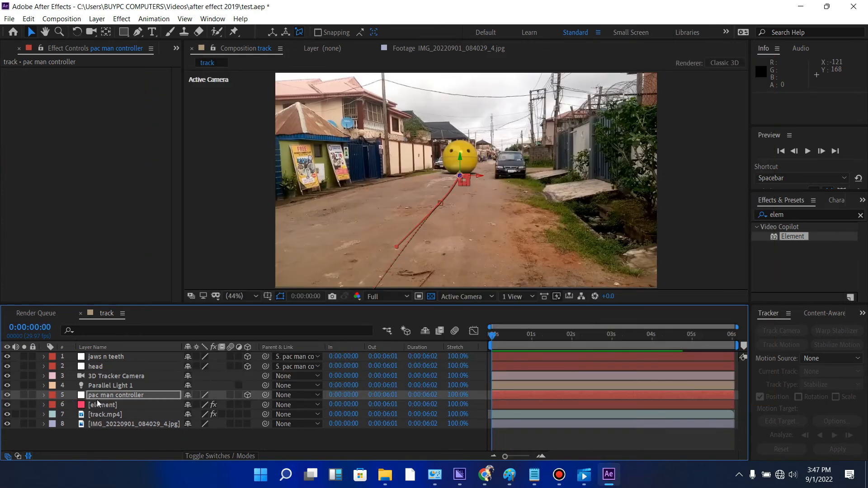
{"action": "left_click", "coordinate": [108, 405]}
{"action": "left_click", "coordinate": [62, 96]}
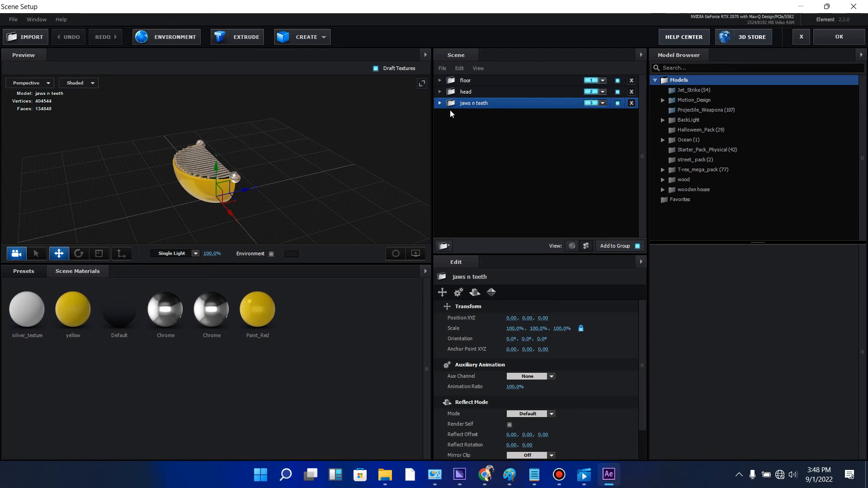
{"action": "mouse_move", "coordinate": [303, 208]}
{"action": "left_mouse_down"}
{"action": "mouse_move", "coordinate": [320, 184]}
{"action": "mouse_move", "coordinate": [304, 191]}
{"action": "left_mouse_up"}
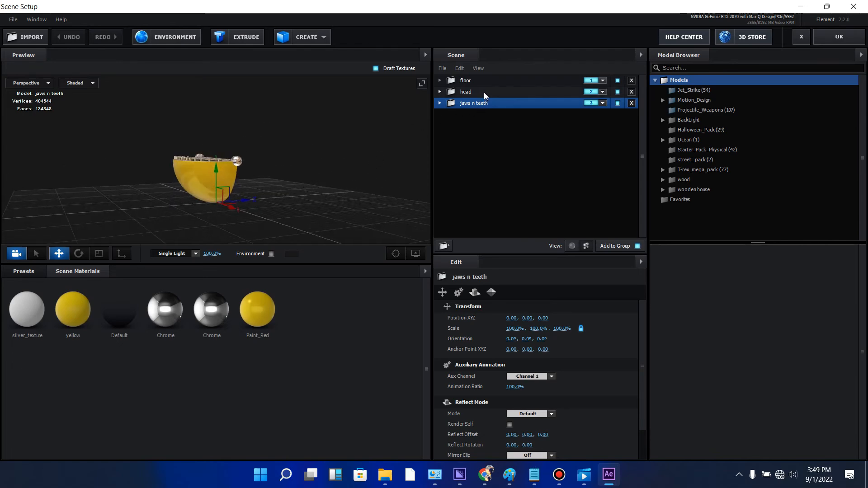
{"action": "right_click", "coordinate": [496, 105]}
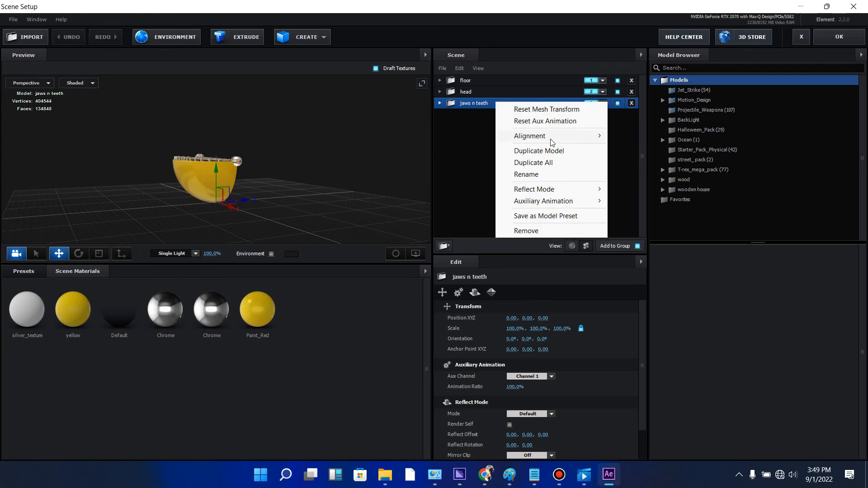
{"action": "mouse_move", "coordinate": [556, 201]}
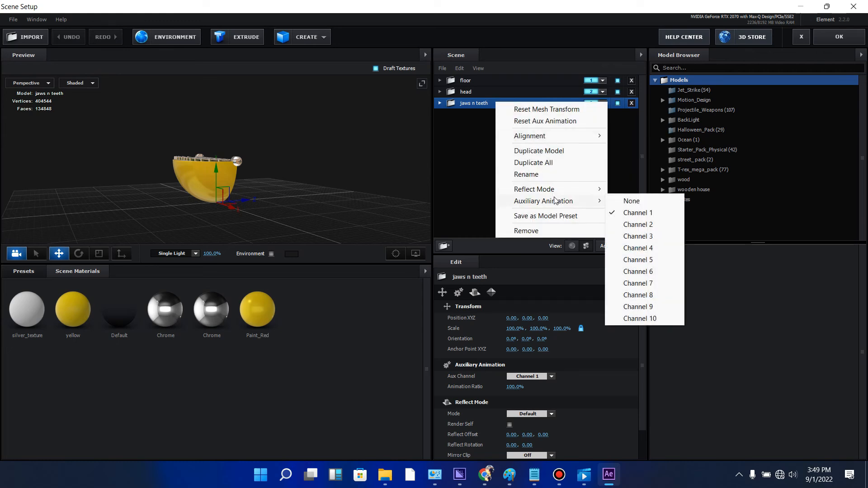
{"action": "left_click", "coordinate": [633, 213]}
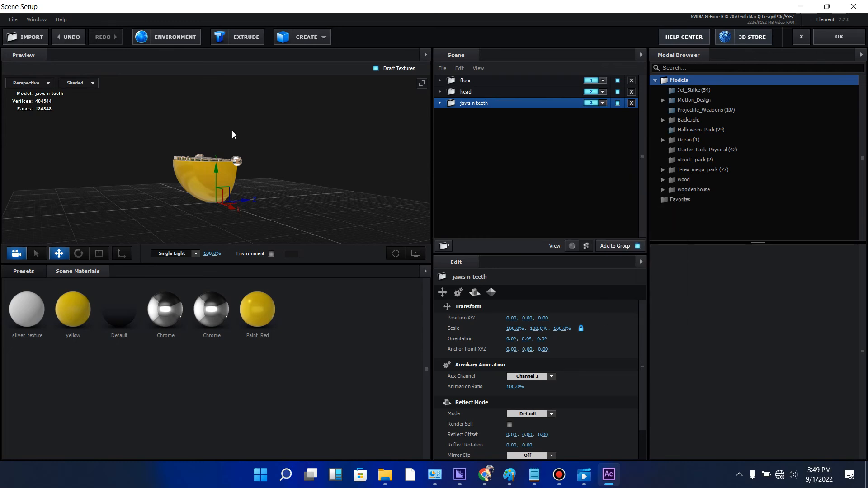
- Raise the anchor point of the jaws n teeth group to the hinge spheres, at about 0.9 on Y, and apply the scene
{"action": "mouse_move", "coordinate": [309, 187]}
{"action": "left_mouse_down"}
{"action": "mouse_move", "coordinate": [277, 188]}
{"action": "mouse_move", "coordinate": [294, 186]}
{"action": "mouse_move", "coordinate": [298, 170]}
{"action": "mouse_move", "coordinate": [301, 188]}
{"action": "left_mouse_up"}
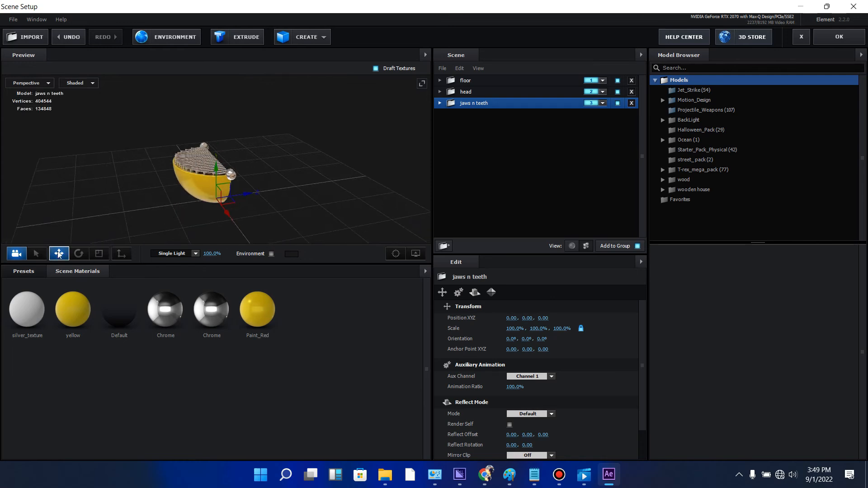
{"action": "left_click", "coordinate": [123, 255]}
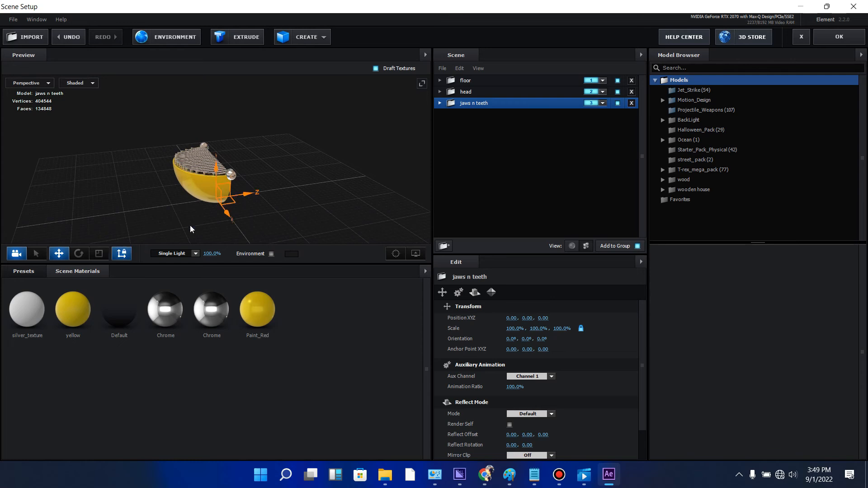
{"action": "left_click_drag", "start_coordinate": [190, 230], "coordinate": [176, 206]}
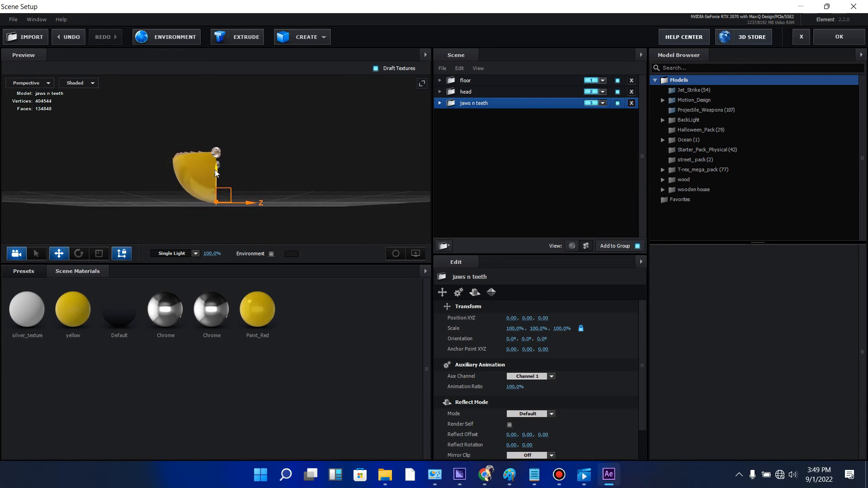
{"action": "left_click_drag", "start_coordinate": [216, 171], "coordinate": [355, 151]}
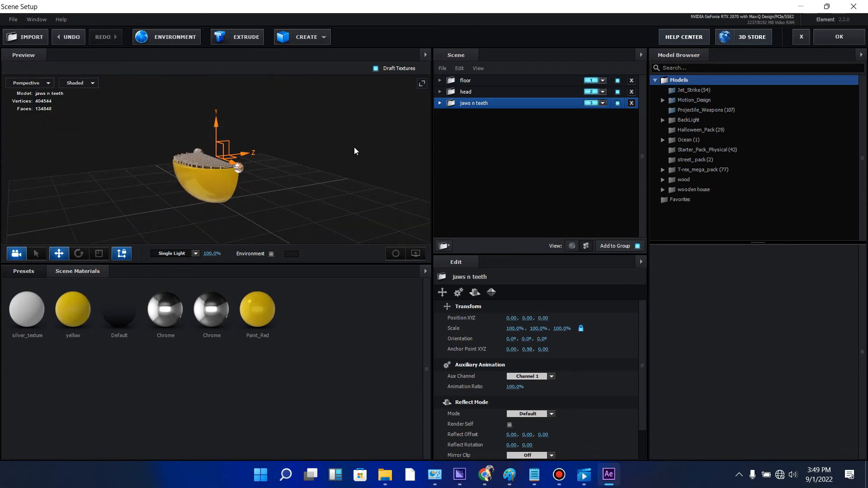
{"action": "left_click_drag", "start_coordinate": [217, 125], "coordinate": [217, 126]}
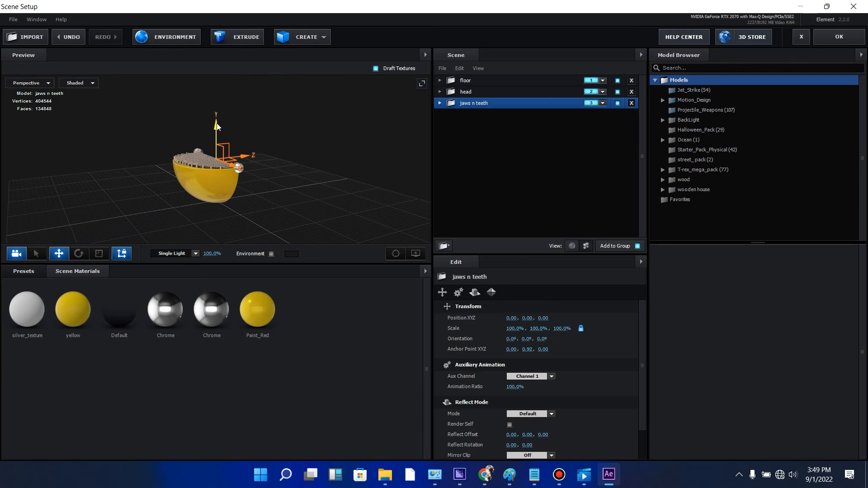
{"action": "left_click_drag", "start_coordinate": [289, 172], "coordinate": [229, 180]}
{"action": "left_click_drag", "start_coordinate": [217, 130], "coordinate": [216, 128]}
{"action": "left_click_drag", "start_coordinate": [296, 163], "coordinate": [373, 146]}
{"action": "left_click", "coordinate": [851, 32]}
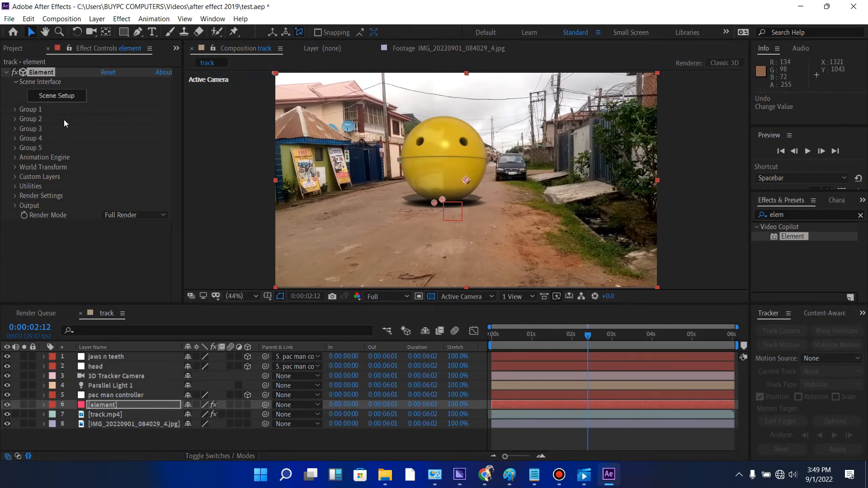
- In Group 3's aux Channel 1, test the jaw opening with an X Rotation of -74°
{"action": "left_click", "coordinate": [15, 128]}
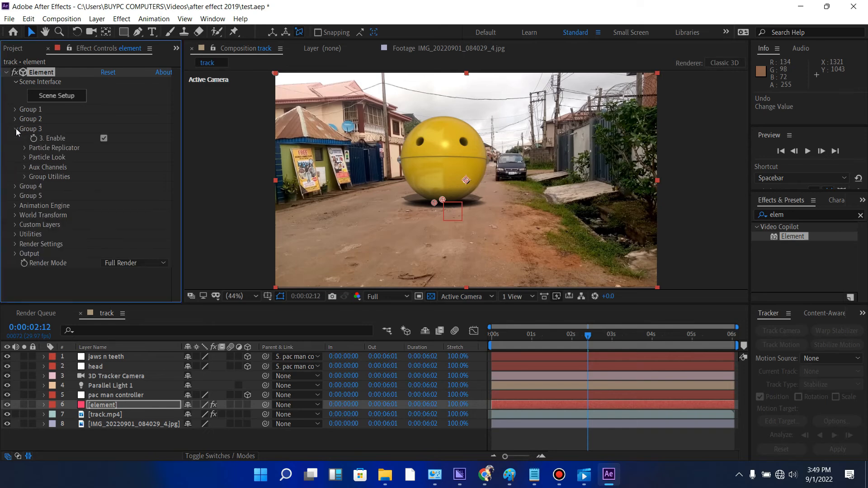
{"action": "left_click", "coordinate": [25, 166]}
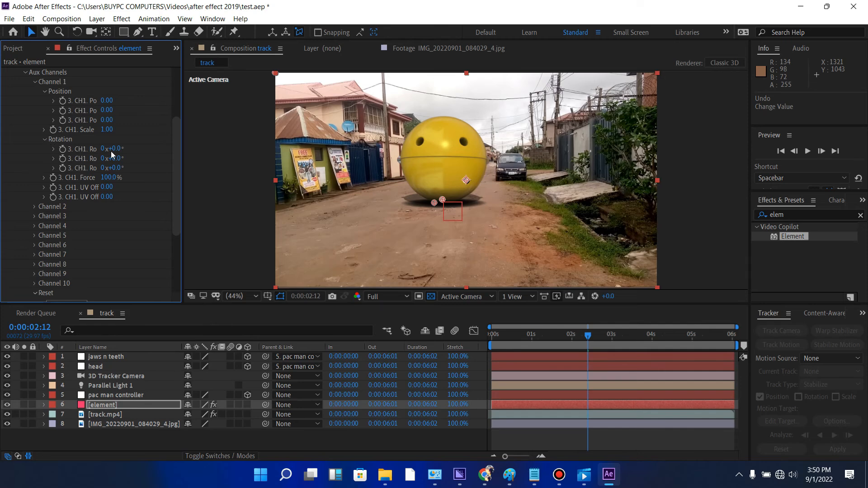
{"action": "mouse_move", "coordinate": [114, 149]}
{"action": "left_mouse_down"}
{"action": "mouse_move", "coordinate": [131, 150]}
{"action": "mouse_move", "coordinate": [92, 152]}
{"action": "mouse_move", "coordinate": [110, 151]}
{"action": "mouse_move", "coordinate": [103, 155]}
{"action": "left_mouse_up"}
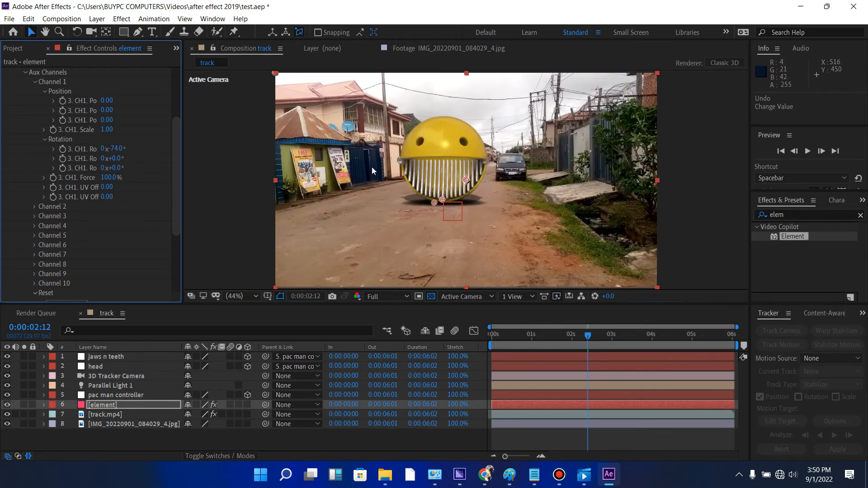
- Set Group 3's Channel 1 X Rotation to 0°, keyframe it at 0:00:02:12, and reveal the keyframe in the timeline
{"action": "left_click", "coordinate": [117, 149]}
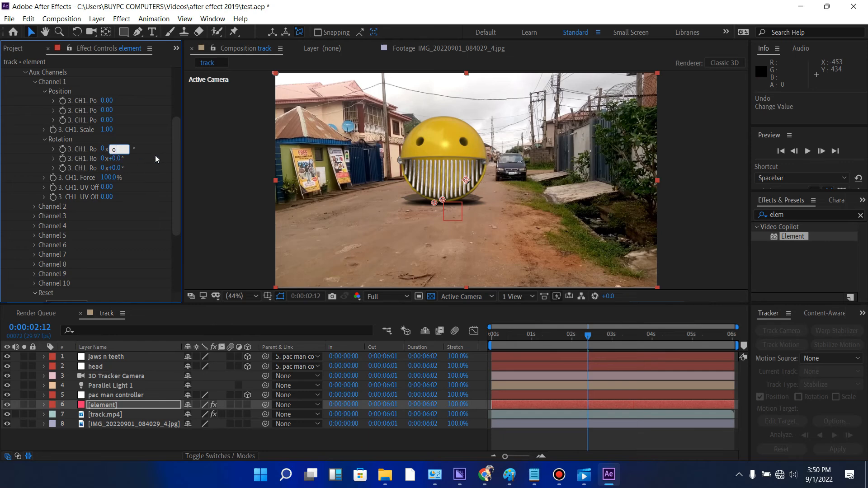
{"action": "type", "text": "o"}
{"action": "key", "text": "BackSpace"}
{"action": "type", "text": "0"}
{"action": "key", "text": "Return"}
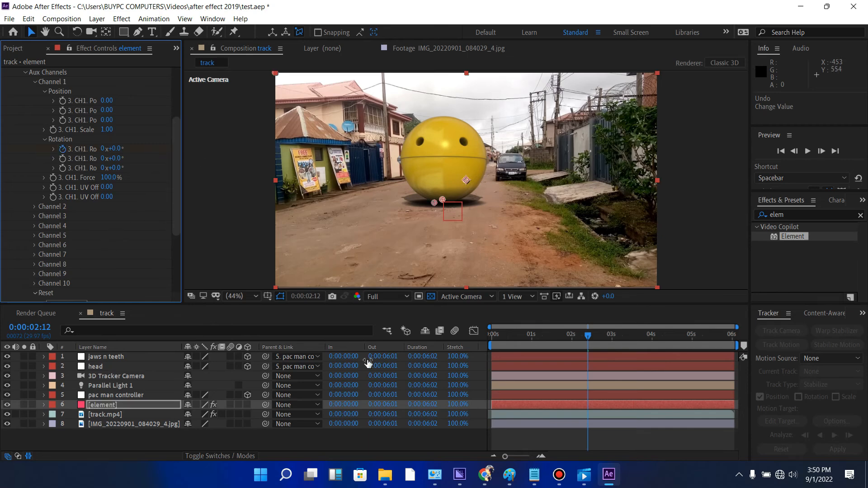
{"action": "key", "text": "u"}
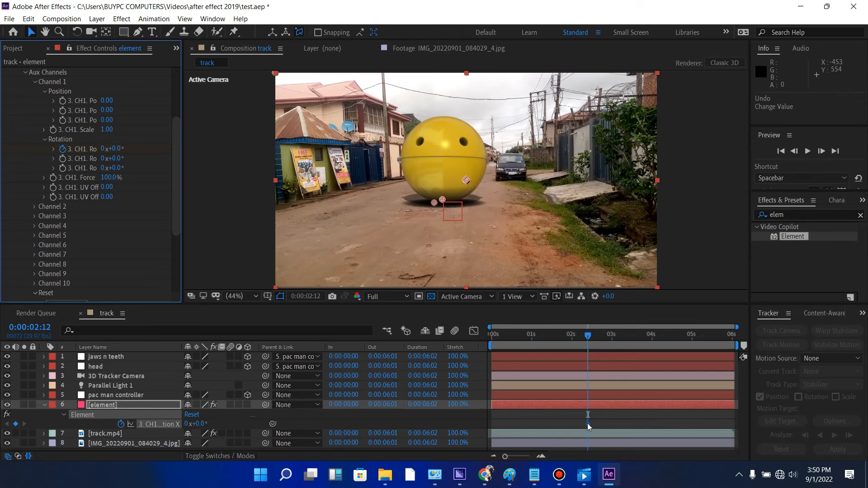
- Place closed-jaw X Rotation keyframes at 0:00:01:02 and 0:00:02:12, and set the rotation to -65° at 0:00:01:21
{"action": "left_click_drag", "start_coordinate": [588, 424], "coordinate": [535, 425]}
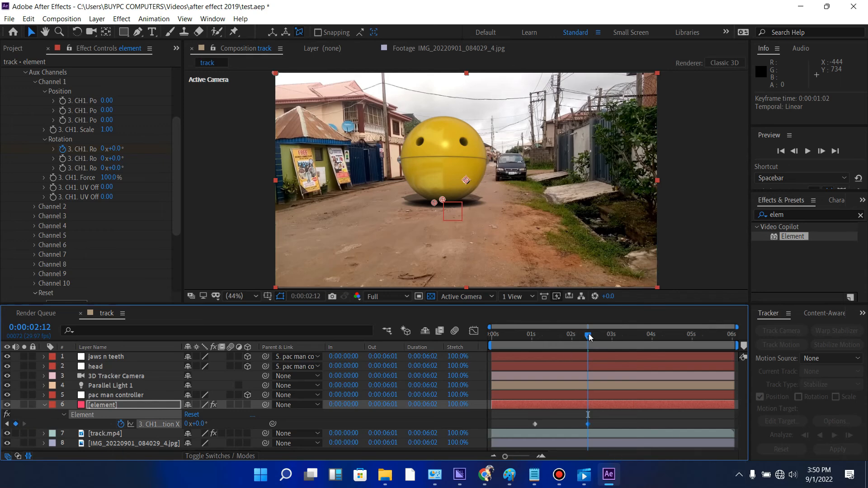
{"action": "left_click_drag", "start_coordinate": [588, 337], "coordinate": [559, 342]}
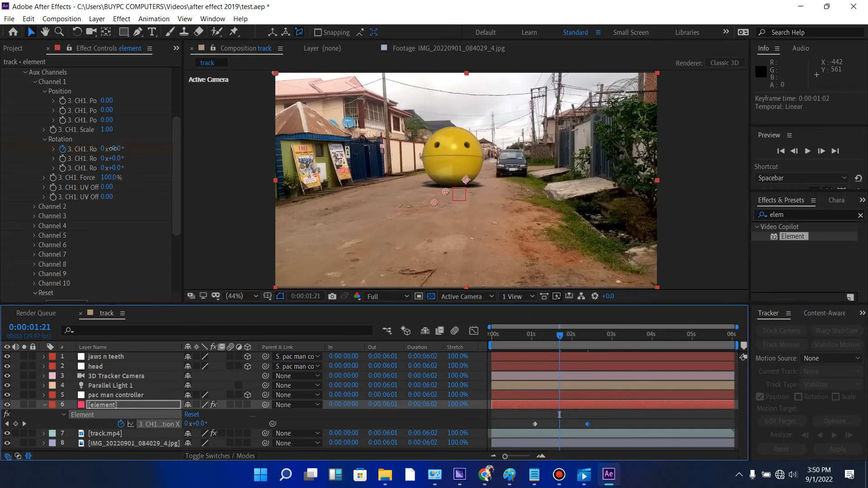
{"action": "mouse_move", "coordinate": [113, 149]}
{"action": "left_mouse_down"}
{"action": "mouse_move", "coordinate": [93, 149]}
{"action": "mouse_move", "coordinate": [113, 153]}
{"action": "left_mouse_up"}
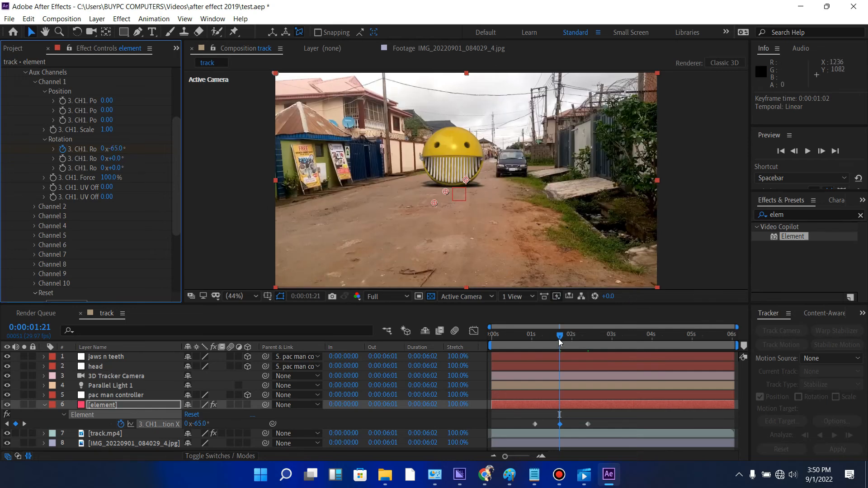
- Preview the jaw's opening and closing from around 0:00:01:00
{"action": "left_click_drag", "start_coordinate": [558, 339], "coordinate": [537, 338]}
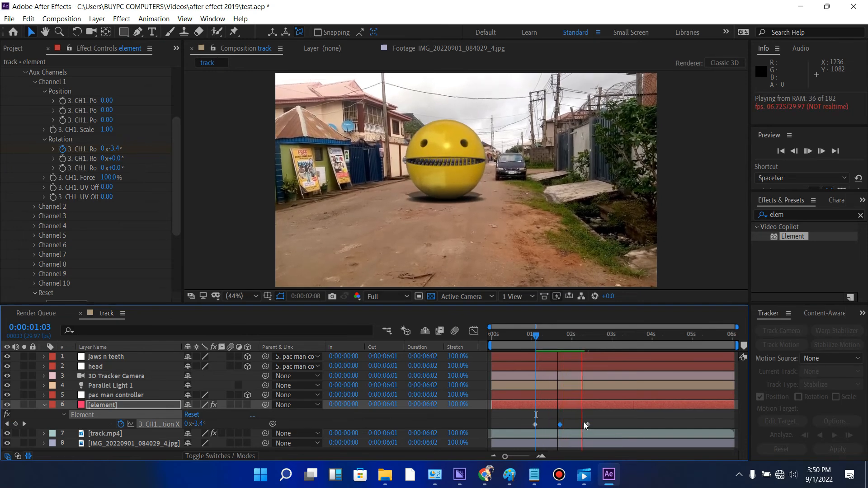
{"action": "mouse_move", "coordinate": [539, 339]}
{"action": "left_mouse_down"}
{"action": "mouse_move", "coordinate": [520, 341]}
{"action": "mouse_move", "coordinate": [533, 341]}
{"action": "left_mouse_up"}
{"action": "key", "text": "space"}
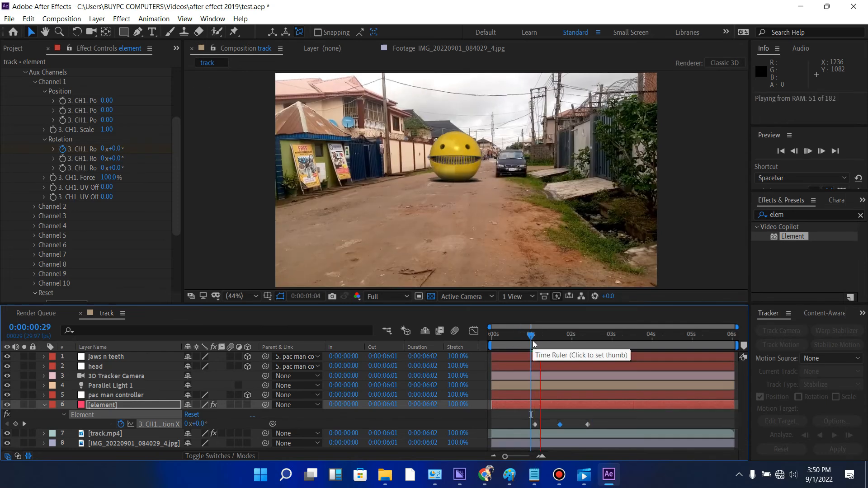
{"action": "left_click_drag", "start_coordinate": [534, 342], "coordinate": [541, 338]}
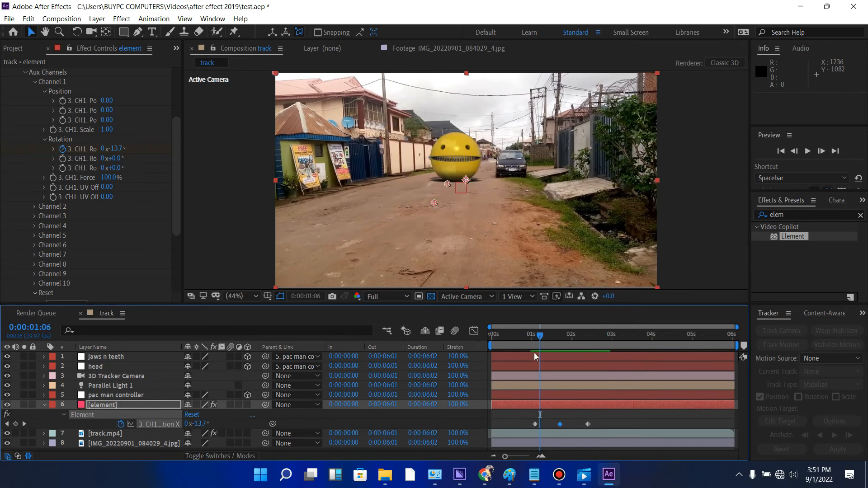
- Move the three jaw X Rotation keyframes to around 0:00:00:03 and compress their spacing for a faster bite
{"action": "left_click_drag", "start_coordinate": [521, 338], "coordinate": [496, 338]}
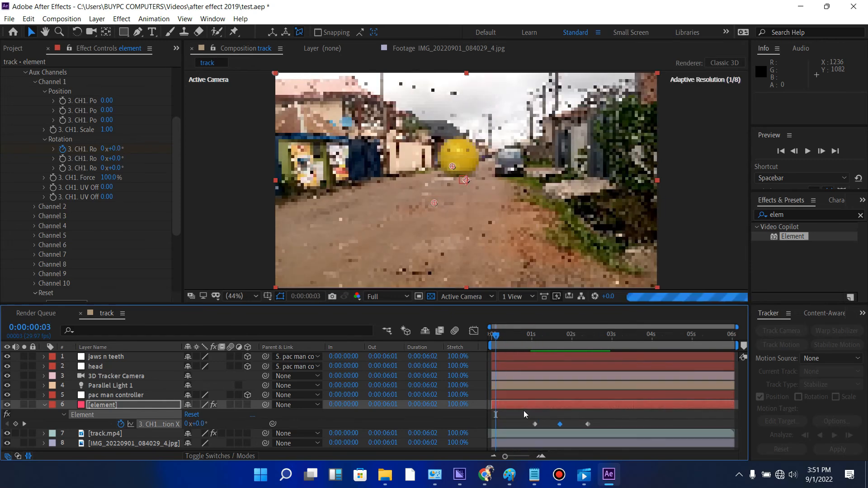
{"action": "left_click_drag", "start_coordinate": [520, 420], "coordinate": [594, 427]}
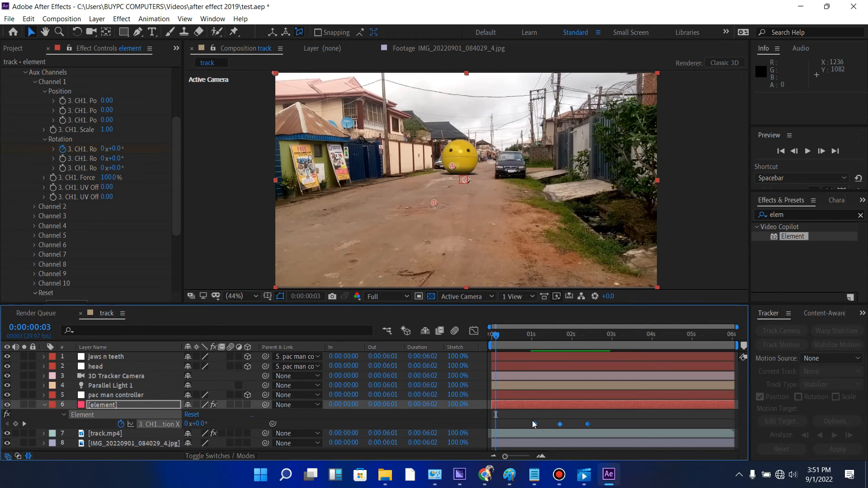
{"action": "left_click_drag", "start_coordinate": [536, 423], "coordinate": [487, 427]}
- Copy the three jaw rotation keyframes and paste them at 0:00:00:18 to repeat the bite
{"action": "left_click", "coordinate": [505, 420]}
{"action": "key", "text": "ctrl+c"}
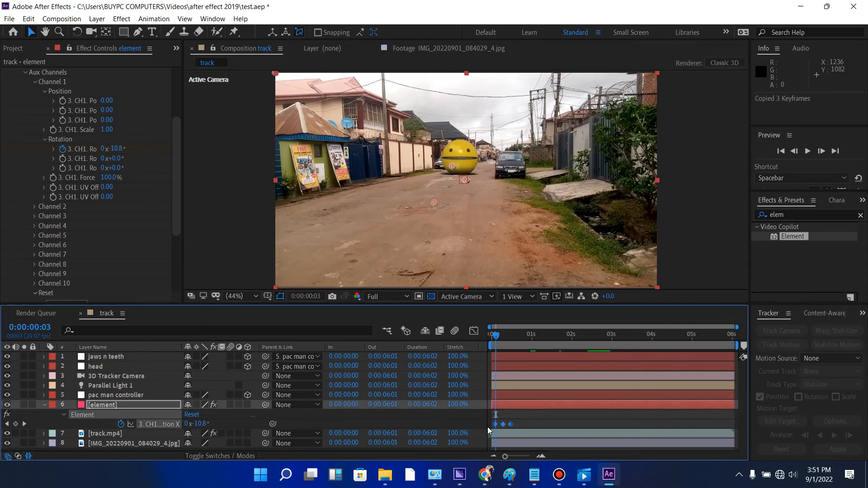
{"action": "left_click_drag", "start_coordinate": [500, 338], "coordinate": [517, 344]}
{"action": "key", "text": "ctrl+v"}
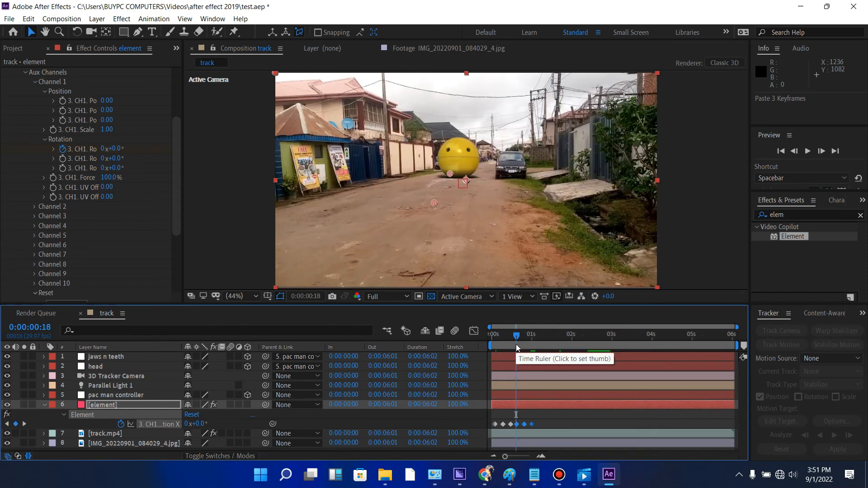
- Copy all six jaw rotation keyframes and paste them at 0:00:01:06
{"action": "left_click_drag", "start_coordinate": [547, 420], "coordinate": [485, 429]}
{"action": "key", "text": "ctrl+c"}
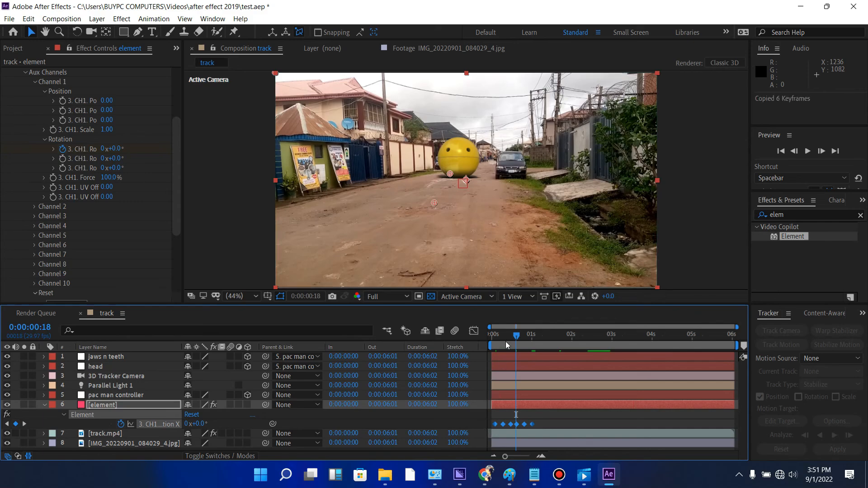
{"action": "left_click_drag", "start_coordinate": [521, 340], "coordinate": [529, 340]}
{"action": "left_click_drag", "start_coordinate": [534, 343], "coordinate": [540, 343]}
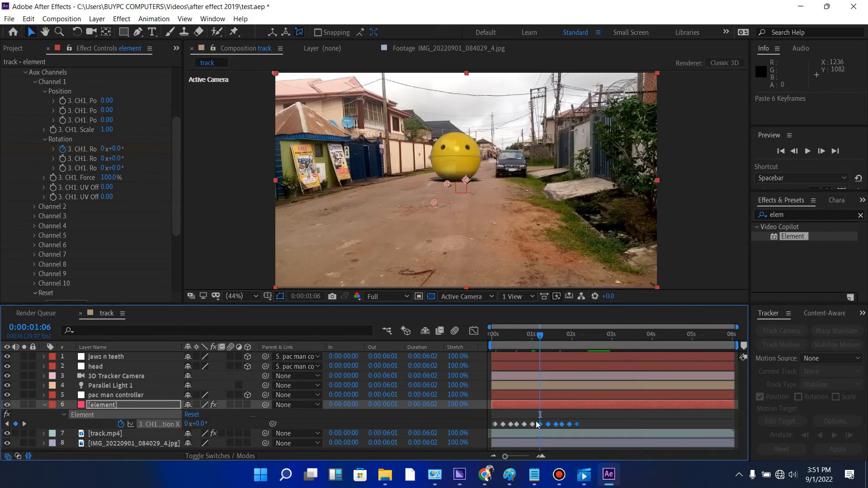
- Copy all twelve jaw rotation keyframes, paste them at 0:00:02:07, and nudge the pasted set slightly later in time
{"action": "left_click_drag", "start_coordinate": [542, 423], "coordinate": [488, 427]}
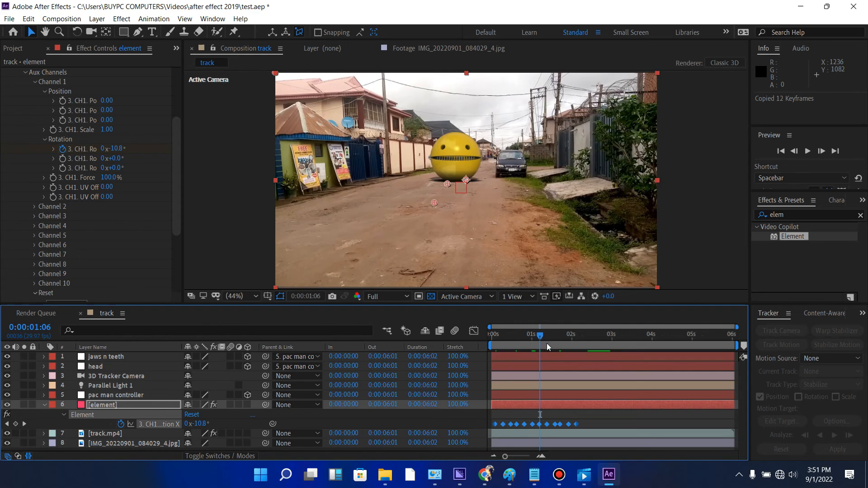
{"action": "left_click_drag", "start_coordinate": [540, 342], "coordinate": [580, 348]}
{"action": "key", "text": "ctrl+v"}
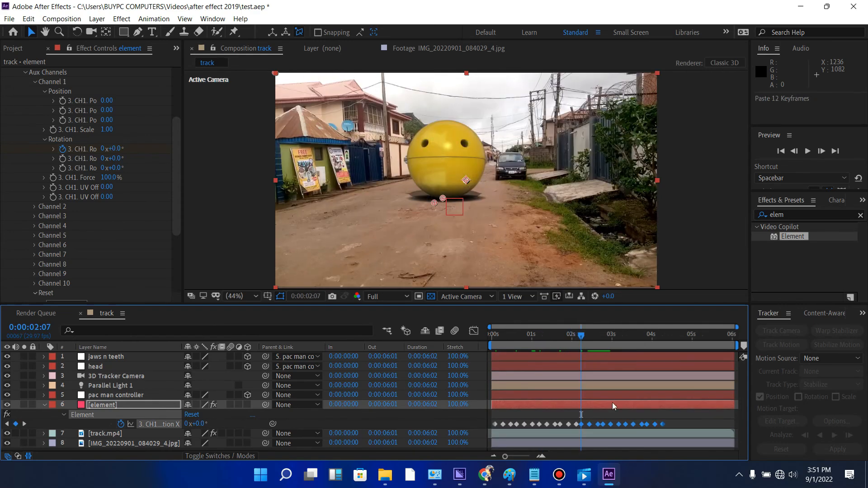
{"action": "left_click_drag", "start_coordinate": [664, 424], "coordinate": [666, 425]}
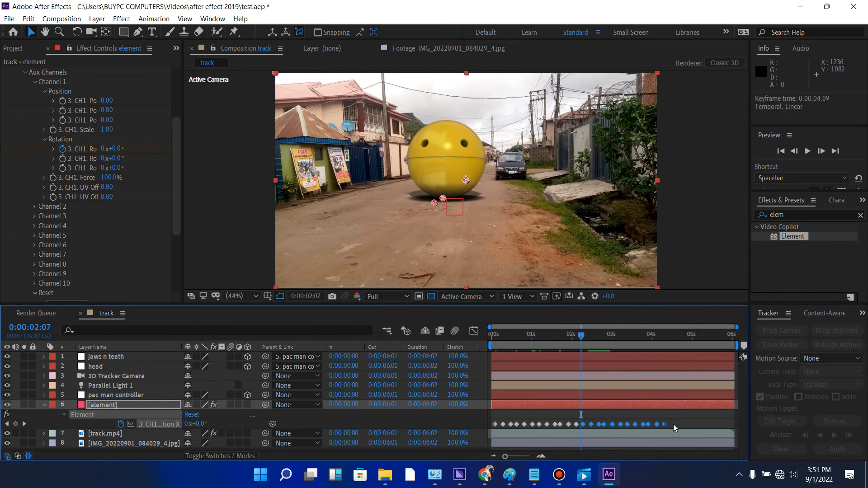
- Preview the repeated jaw movement along the Pac-Man's run from the start of the composition
{"action": "key", "text": "space"}
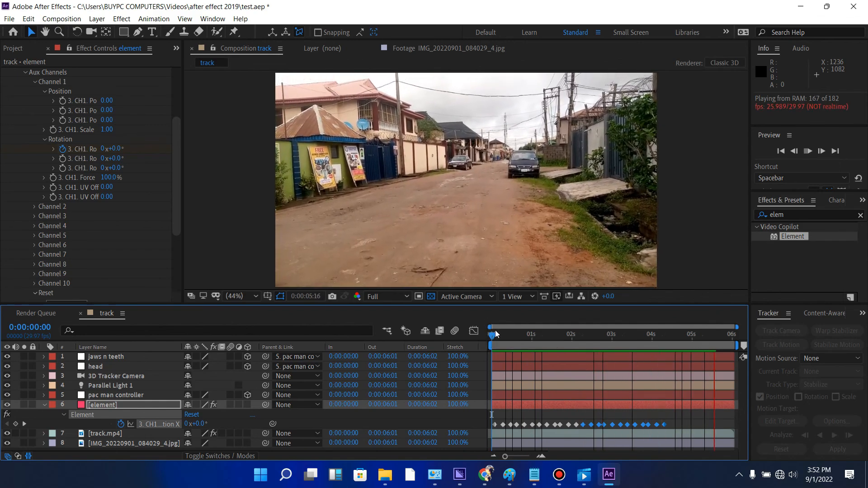
{"action": "left_click", "coordinate": [500, 336]}
{"action": "key", "text": "space"}
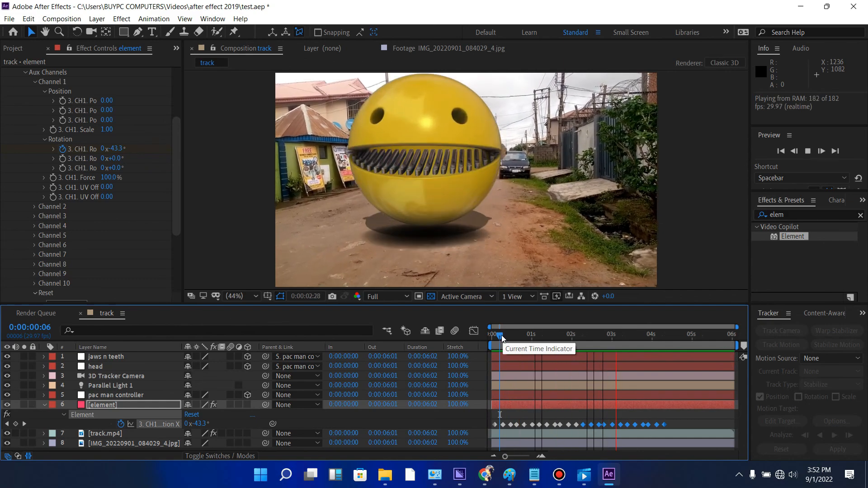
{"action": "key", "text": "space"}
- Keyframe the element layer's opacity at 100% at 0:00:04:05 and 0% at 0:00:04:06, as the Pac-Man passes the camera
{"action": "left_click_drag", "start_coordinate": [649, 338], "coordinate": [661, 336]}
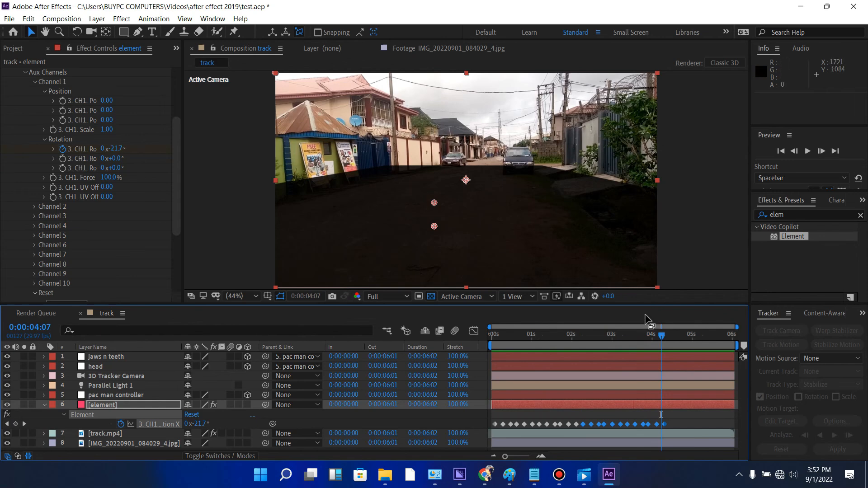
{"action": "left_click_drag", "start_coordinate": [663, 335], "coordinate": [661, 337]}
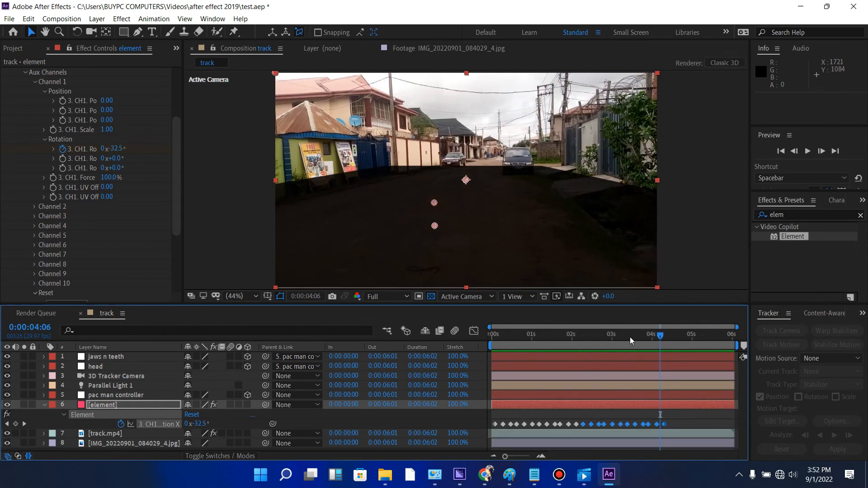
{"action": "key", "text": "Page_Up"}
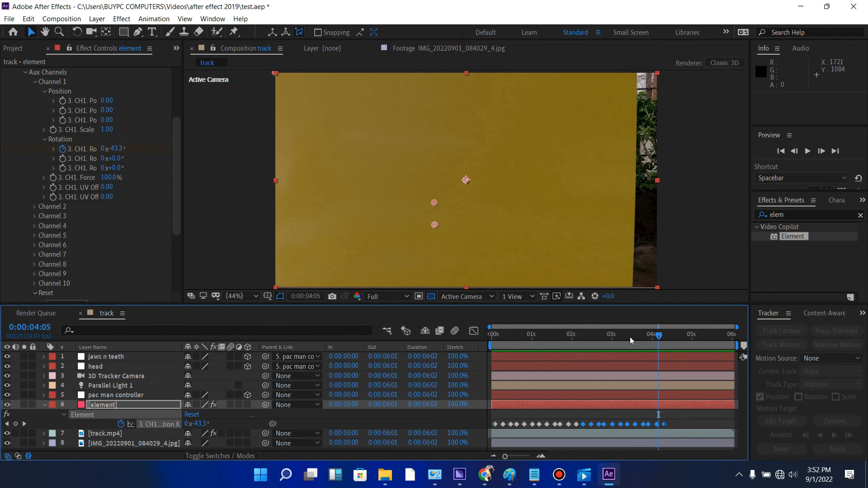
{"action": "key", "text": "t"}
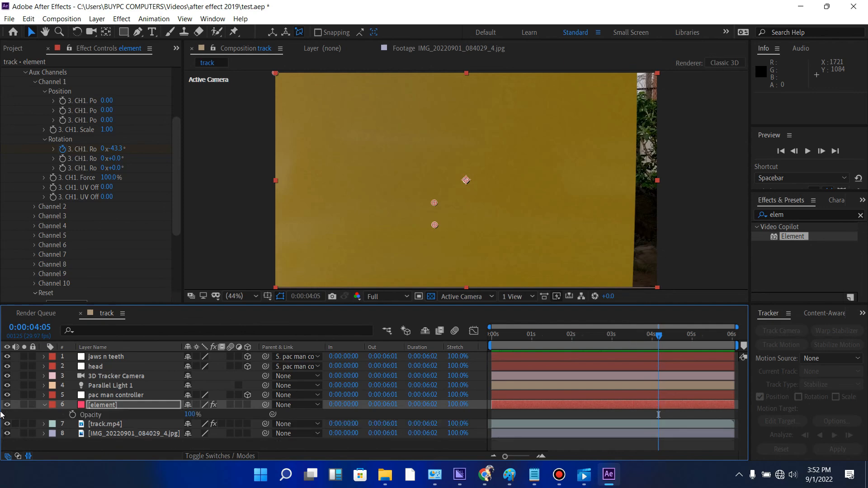
{"action": "left_click", "coordinate": [73, 414]}
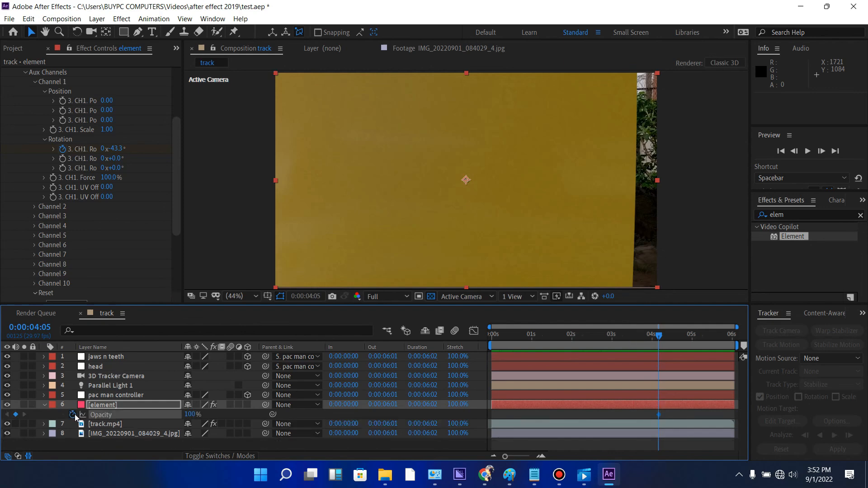
{"action": "left_click_drag", "start_coordinate": [658, 334], "coordinate": [661, 337]}
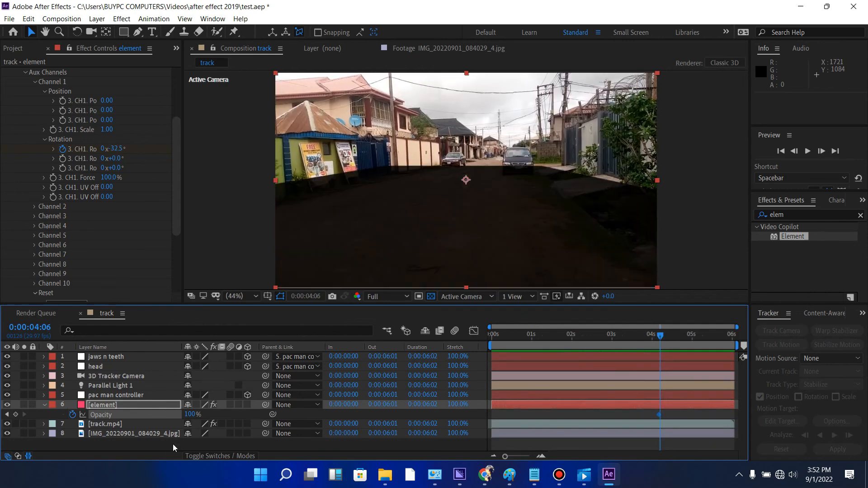
{"action": "left_click_drag", "start_coordinate": [186, 415], "coordinate": [37, 412]}
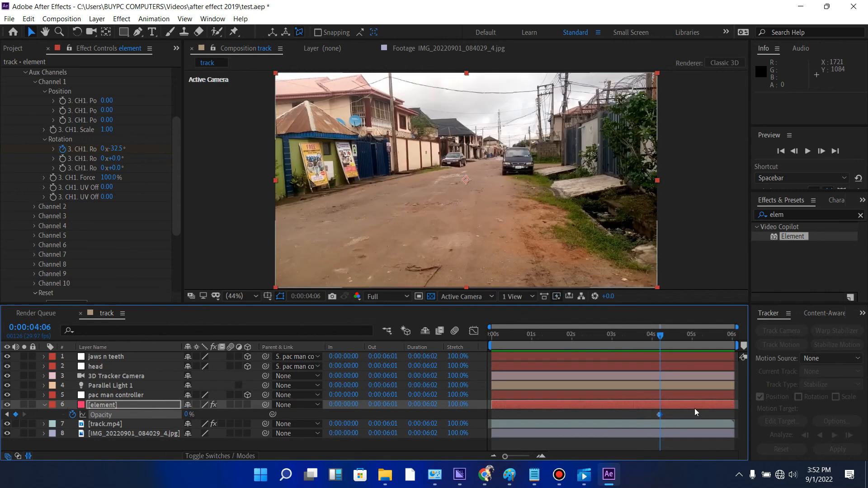
- Preview the opacity cut near 0:00:04:00, play the whole animation from the start, and review frames up to 0:00:03:04
{"action": "left_click_drag", "start_coordinate": [662, 339], "coordinate": [656, 338]}
{"action": "key", "text": "space"}
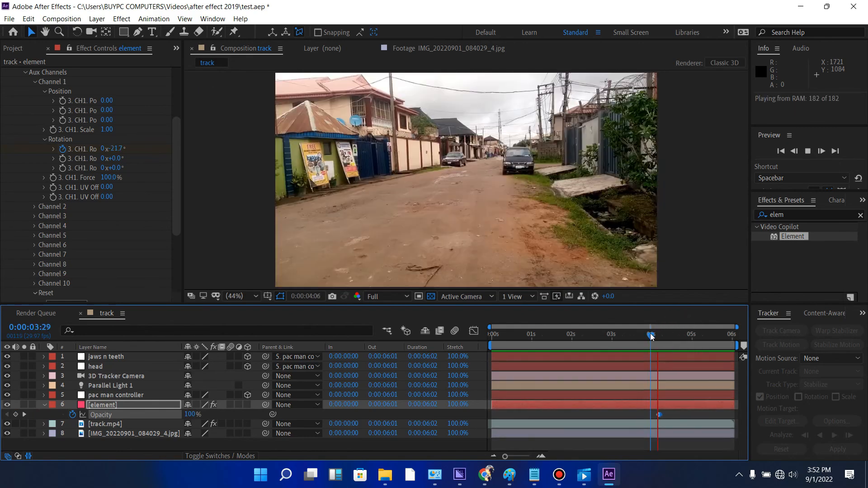
{"action": "left_click_drag", "start_coordinate": [651, 338], "coordinate": [471, 343]}
{"action": "key", "text": "space"}
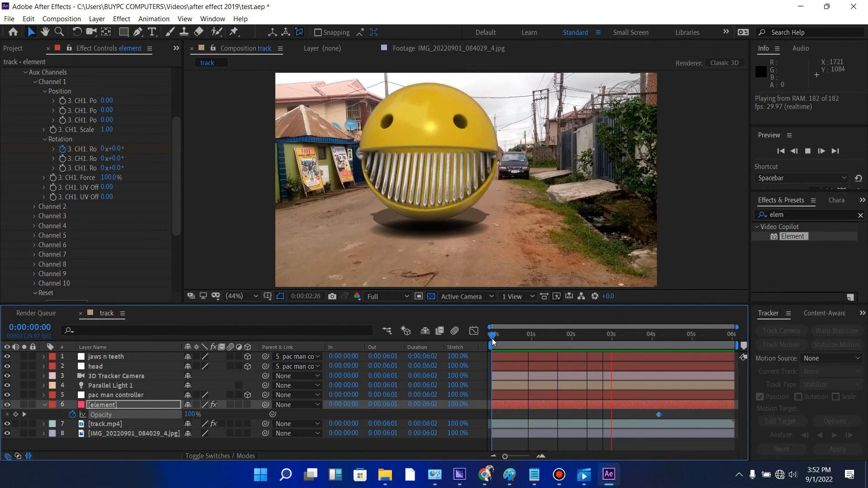
{"action": "left_click_drag", "start_coordinate": [492, 338], "coordinate": [616, 319]}
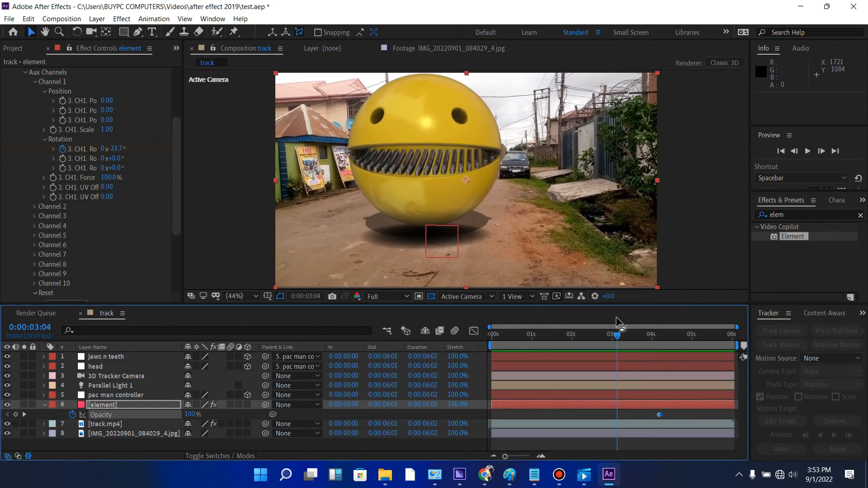